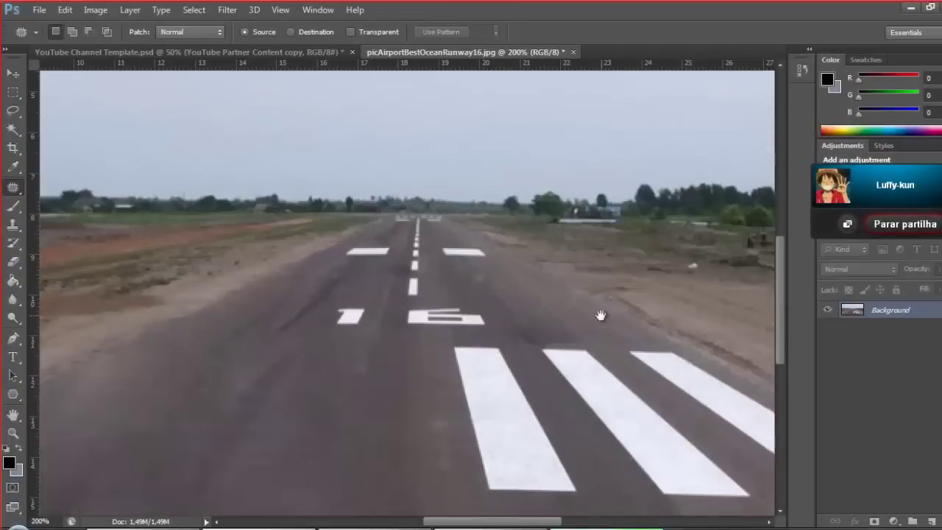
# Patch the first two white runway stripes with plain asphalt
pyautogui.moveTo(599, 315)
pyautogui.mouseDown()
pyautogui.moveTo(435, 171)
pyautogui.moveTo(408, 267)
pyautogui.mouseUp()
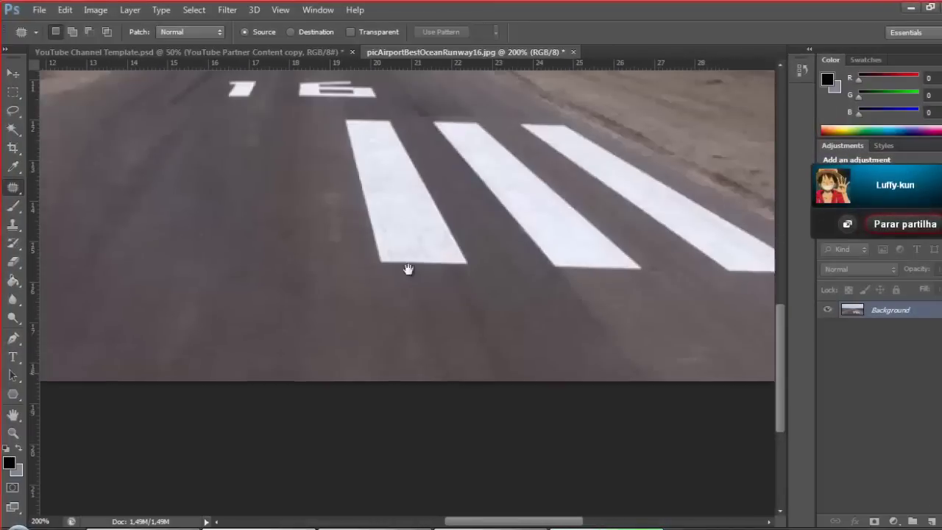
pyautogui.moveTo(334, 116); pyautogui.dragTo(436, 283)
pyautogui.moveTo(335, 117); pyautogui.dragTo(340, 110)
pyautogui.moveTo(374, 172); pyautogui.dragTo(204, 183)
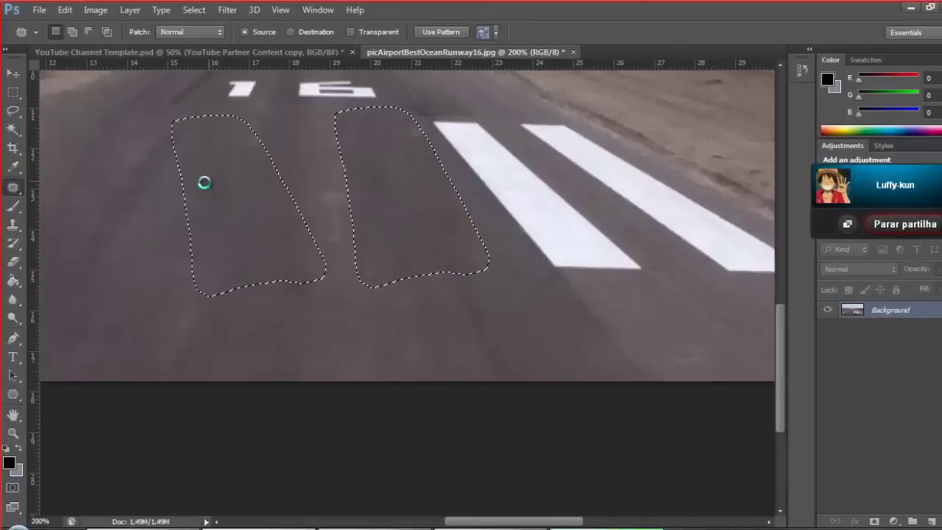
pyautogui.hotkey('ctrl', 'd')
pyautogui.moveTo(494, 193); pyautogui.dragTo(427, 122)
pyautogui.moveTo(491, 208); pyautogui.dragTo(358, 210)
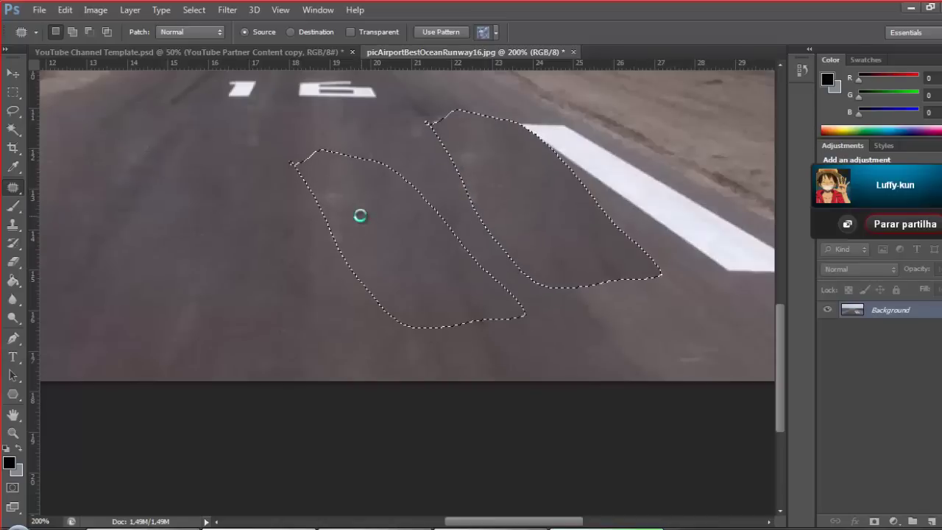
pyautogui.hotkey('ctrl', 'd')
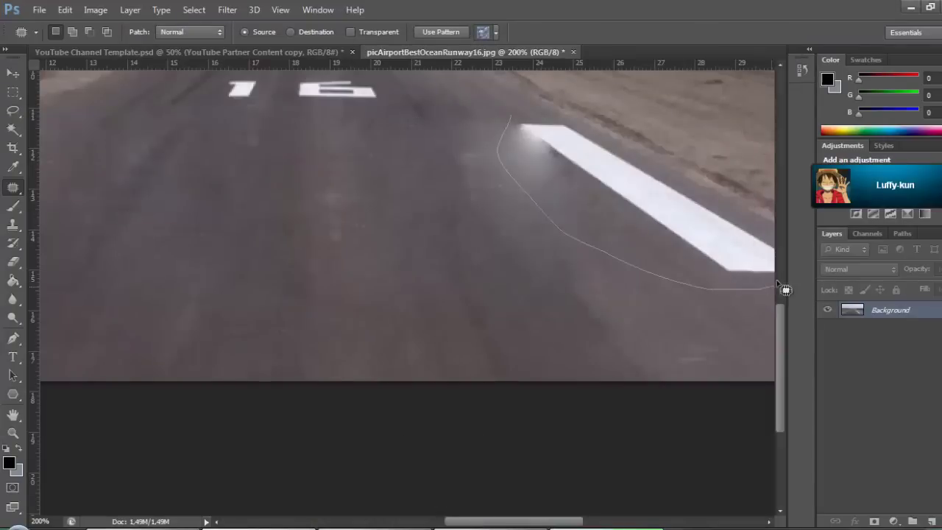
# Patch out the far stripe, the painted 16 and the centre dashes
pyautogui.moveTo(785, 290); pyautogui.dragTo(524, 362)
pyautogui.moveTo(318, 204); pyautogui.dragTo(213, 168)
pyautogui.moveTo(202, 294); pyautogui.dragTo(84, 305)
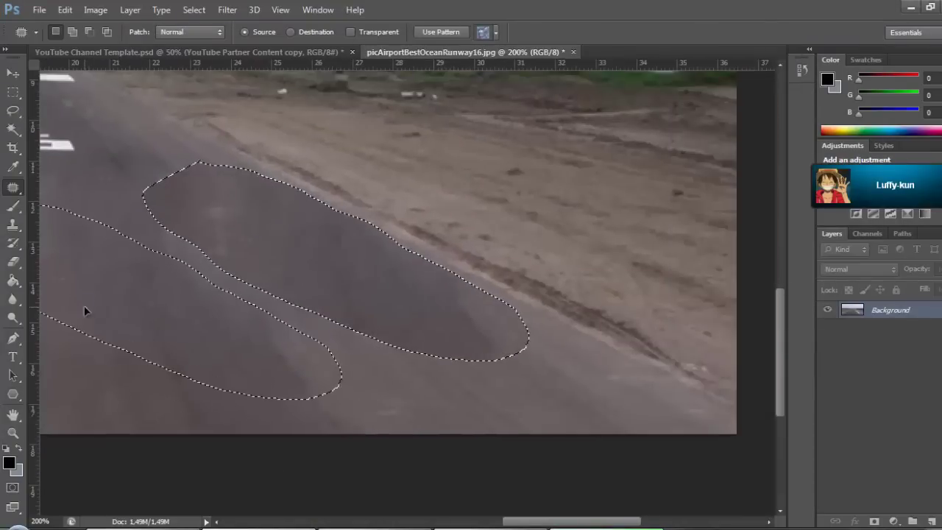
pyautogui.hotkey('ctrl', 'd')
pyautogui.moveTo(143, 301); pyautogui.dragTo(386, 250)
pyautogui.moveTo(305, 236)
pyautogui.mouseDown()
pyautogui.moveTo(270, 248)
pyautogui.moveTo(270, 309)
pyautogui.mouseUp()
pyautogui.moveTo(290, 97)
pyautogui.mouseDown()
pyautogui.moveTo(307, 159)
pyautogui.moveTo(291, 97)
pyautogui.mouseUp()
pyautogui.moveTo(287, 144); pyautogui.dragTo(291, 248)
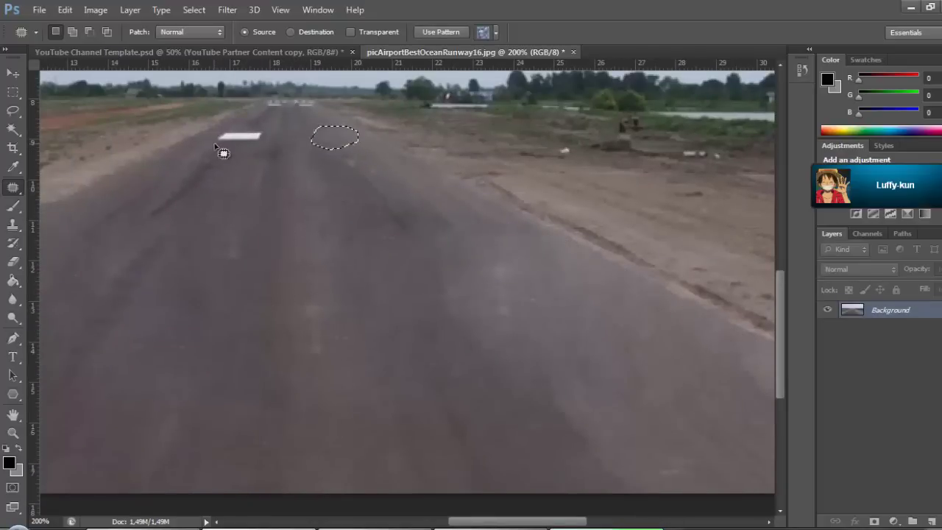
pyautogui.hotkey('ctrl', '-')
pyautogui.hotkey('ctrl', '-')
# Desaturate and darken the runway photo with Hue/Saturation (Saturation -66, Lightness -21)
pyautogui.hotkey('ctrl', '+')
pyautogui.click(95, 9)
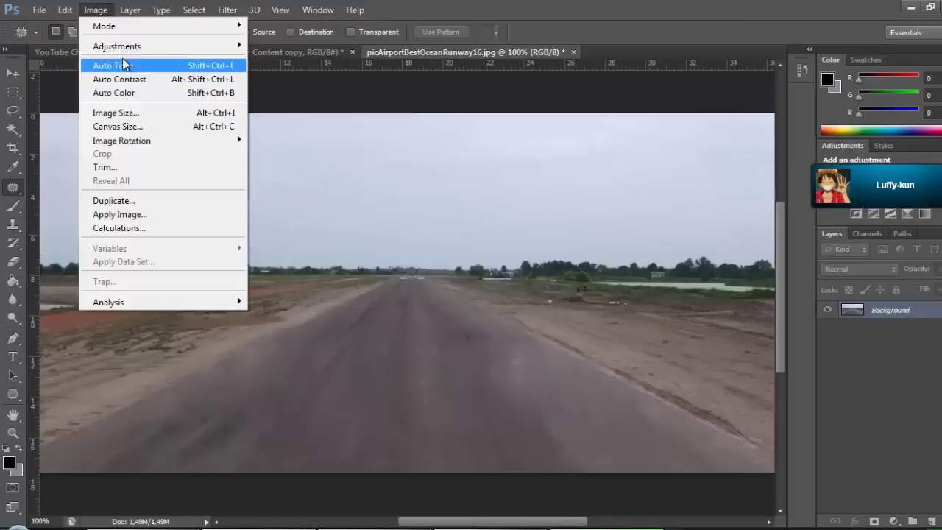
pyautogui.click(328, 116)
pyautogui.moveTo(726, 223); pyautogui.dragTo(702, 224)
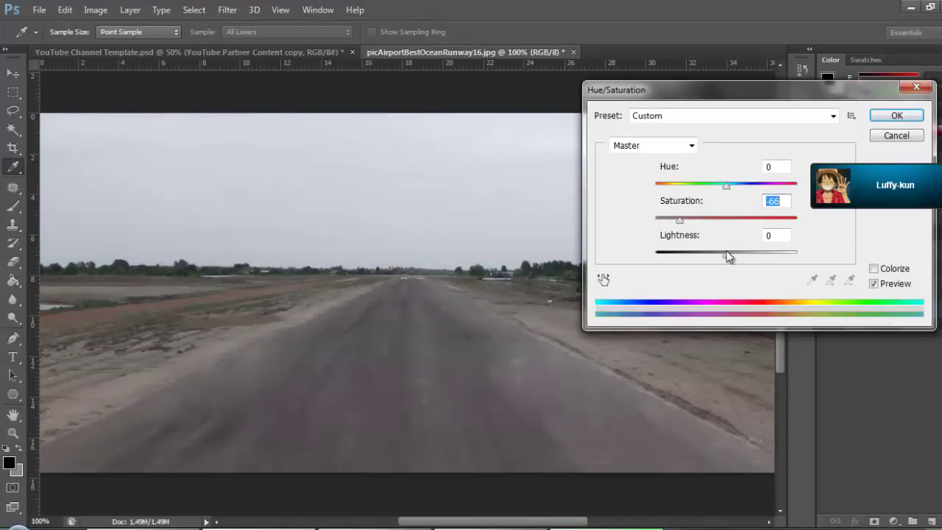
pyautogui.moveTo(727, 255)
pyautogui.mouseDown()
pyautogui.moveTo(740, 255)
pyautogui.moveTo(711, 253)
pyautogui.mouseUp()
pyautogui.click(728, 186)
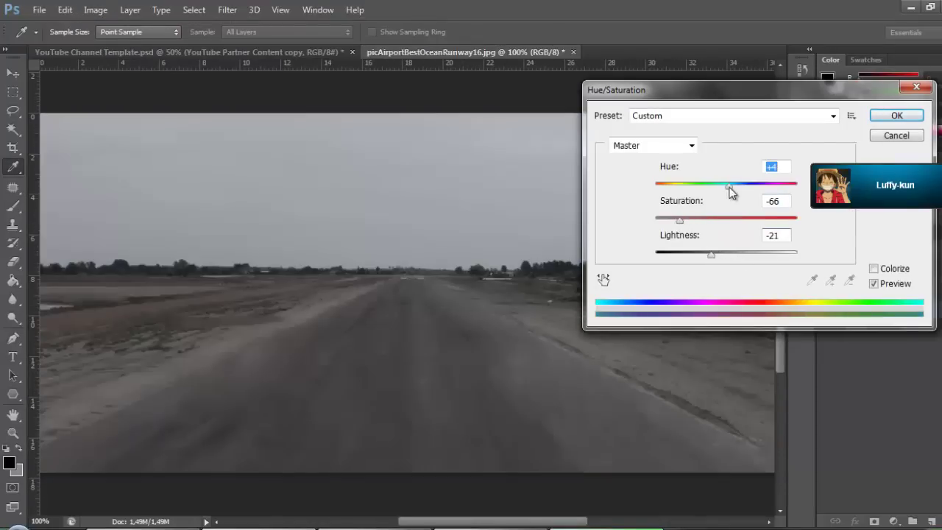
pyautogui.click(896, 116)
# Darken the photo further by pulling the Curves line down
pyautogui.press('j')
pyautogui.click(96, 10)
pyautogui.click(294, 72)
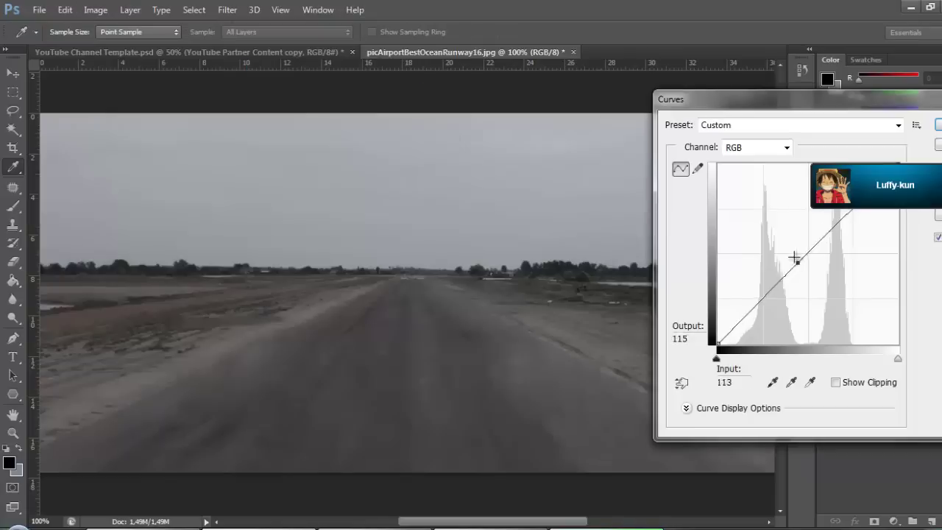
pyautogui.moveTo(795, 256); pyautogui.dragTo(806, 266)
pyautogui.press('Return')
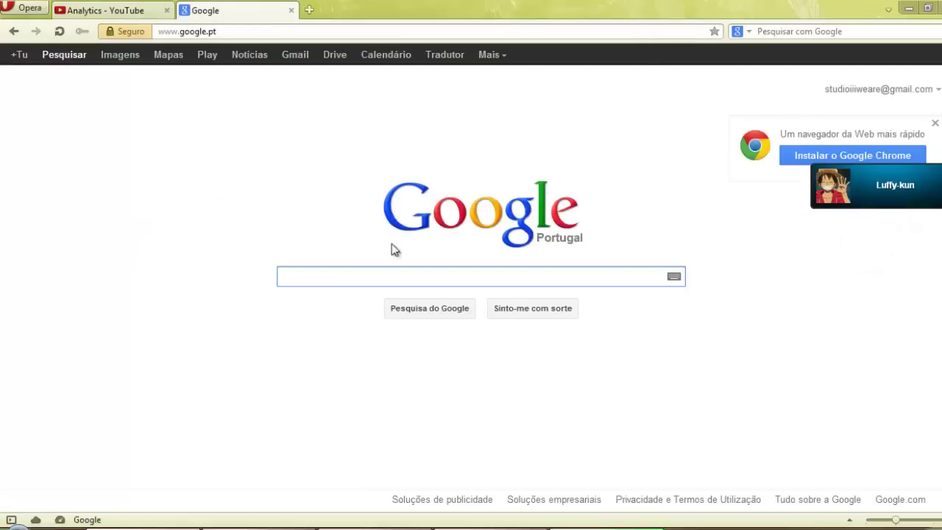
# Search Google Images for 'sky' and open the full-size big_blue_sky_stock_by_fahrmboy_stock.jpg
pyautogui.write('sky')
pyautogui.press('Return')
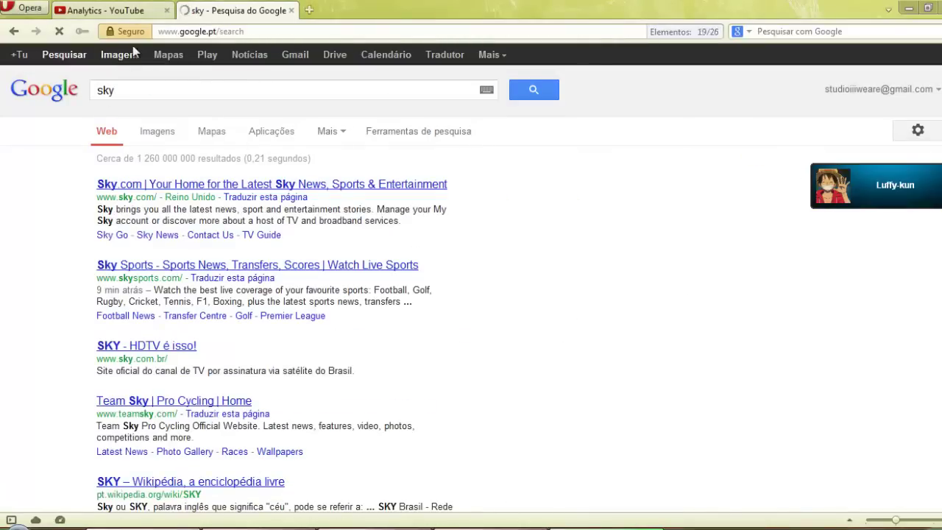
pyautogui.click(134, 52)
pyautogui.click(301, 351)
pyautogui.click(754, 341)
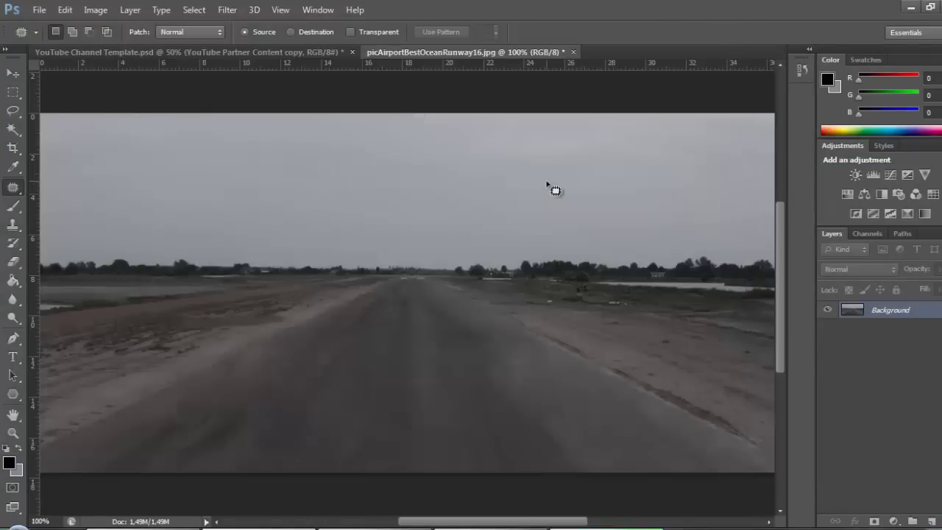
# Paste the cloud sky and scale it across the top of the runway photo
pyautogui.press('v')
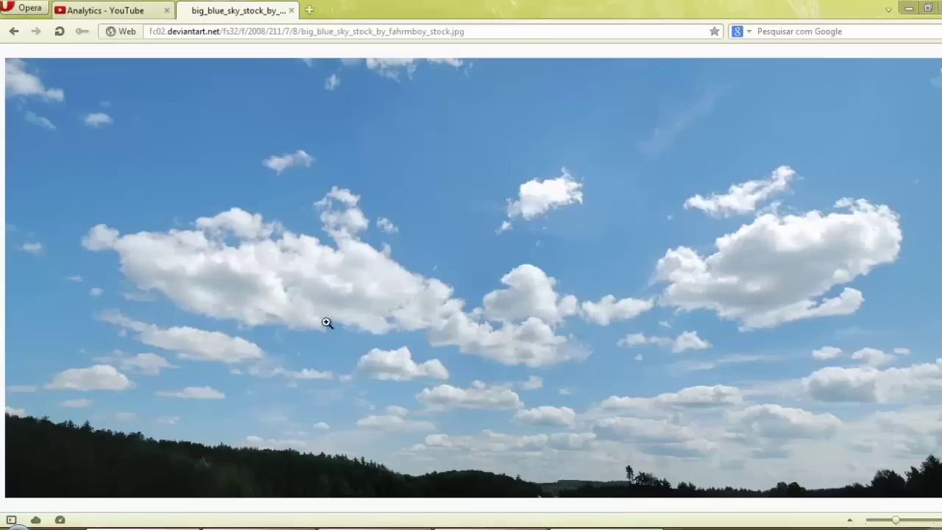
pyautogui.hotkey('ctrl', 'v')
pyautogui.hotkey('ctrl', '-')
pyautogui.hotkey('ctrl', '-')
pyautogui.hotkey('ctrl', '-')
pyautogui.hotkey('ctrl', '-')
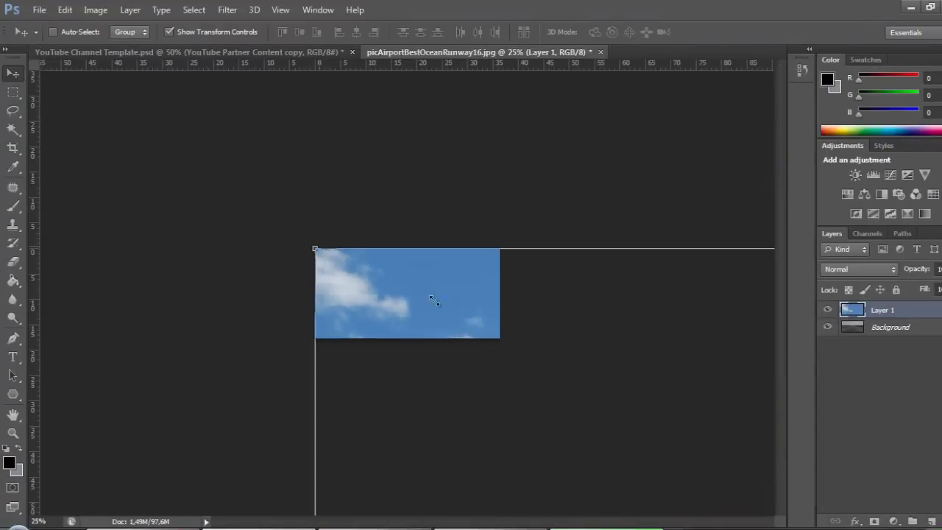
pyautogui.hotkey('ctrl', 't')
pyautogui.moveTo(315, 249); pyautogui.dragTo(579, 332)
pyautogui.moveTo(627, 380); pyautogui.dragTo(278, 377)
pyautogui.moveTo(604, 315); pyautogui.dragTo(557, 223)
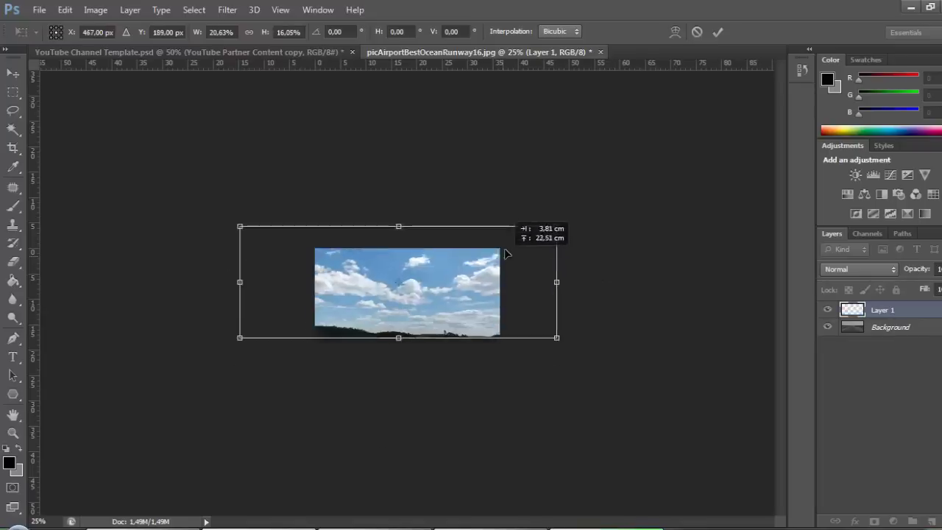
pyautogui.moveTo(505, 236); pyautogui.dragTo(511, 217)
pyautogui.hotkey('ctrl', '+')
pyautogui.hotkey('ctrl', '+')
pyautogui.hotkey('ctrl', '+')
pyautogui.press('m')
pyautogui.press('Return')
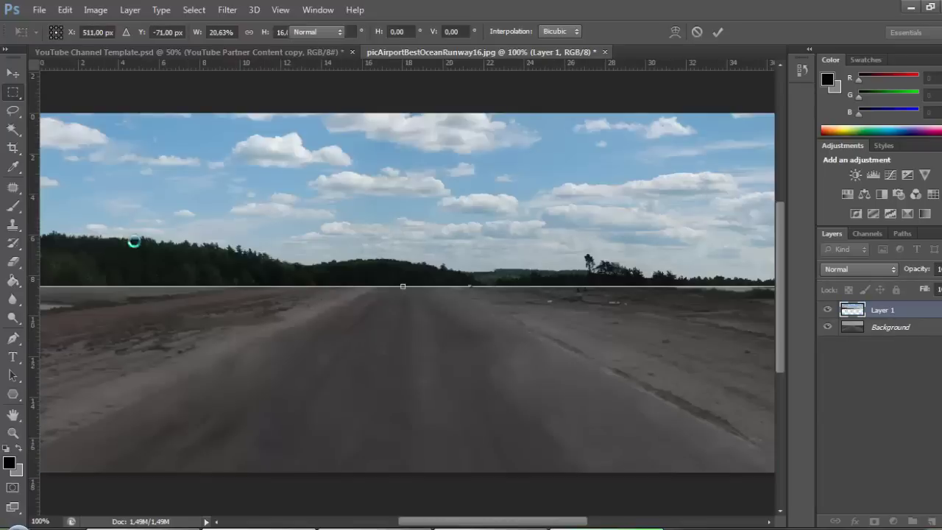
# Delete the sky layer below the treeline using a Polygonal Lasso selection
pyautogui.press('l')
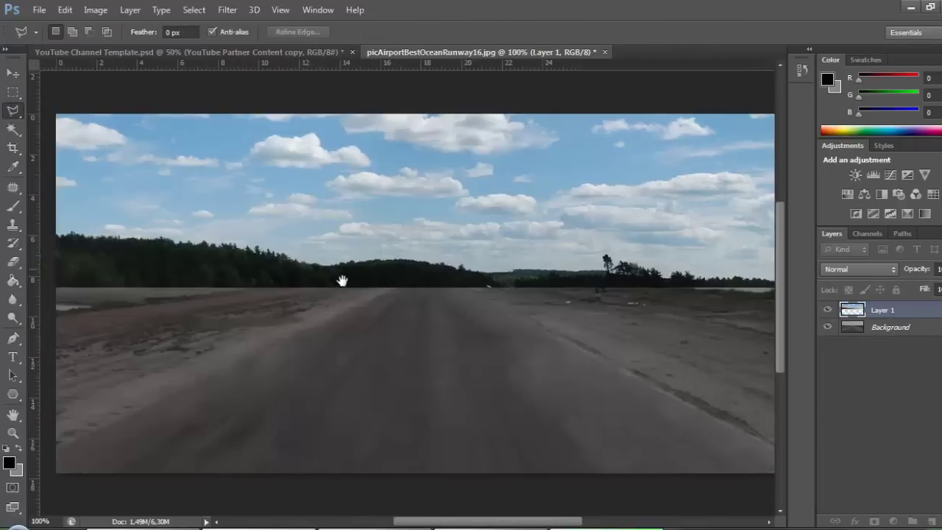
pyautogui.click(284, 252)
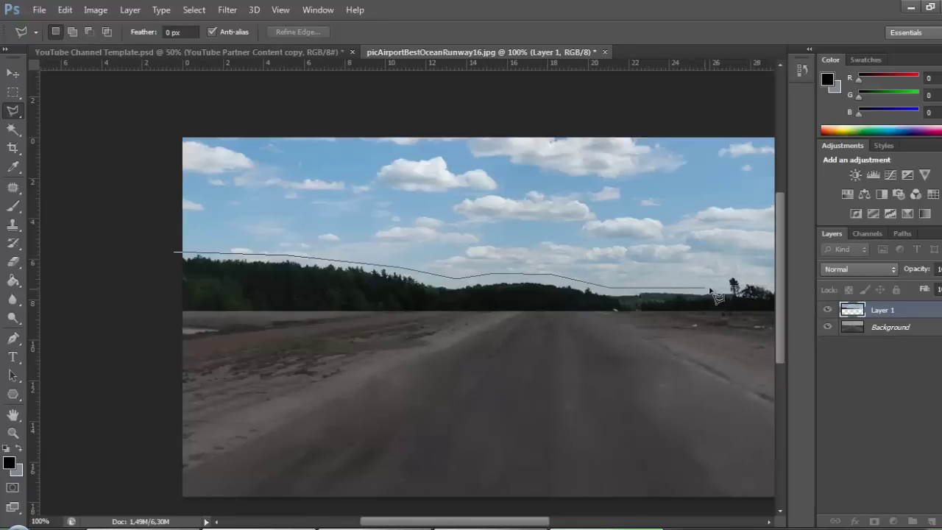
pyautogui.click(683, 285)
pyautogui.click(696, 272)
pyautogui.click(713, 279)
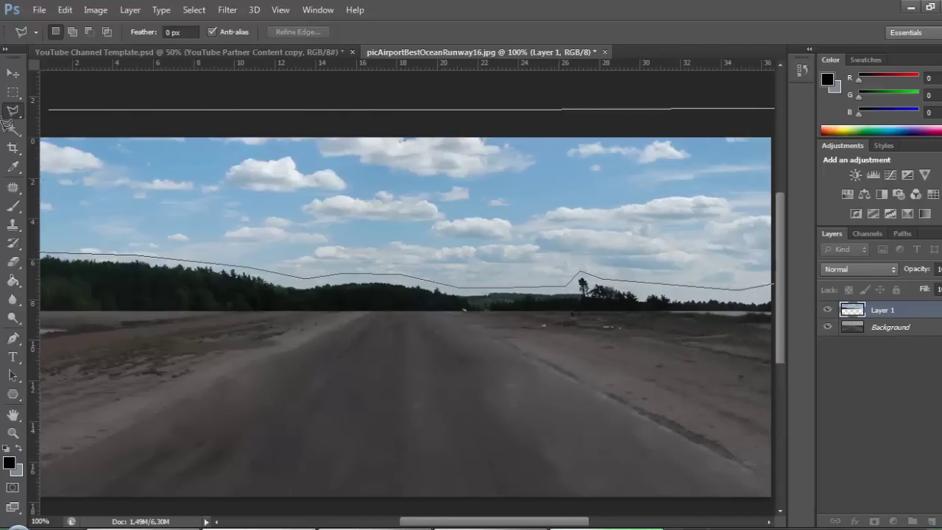
pyautogui.press('Return')
pyautogui.press('Delete')
pyautogui.hotkey('ctrl', 'd')
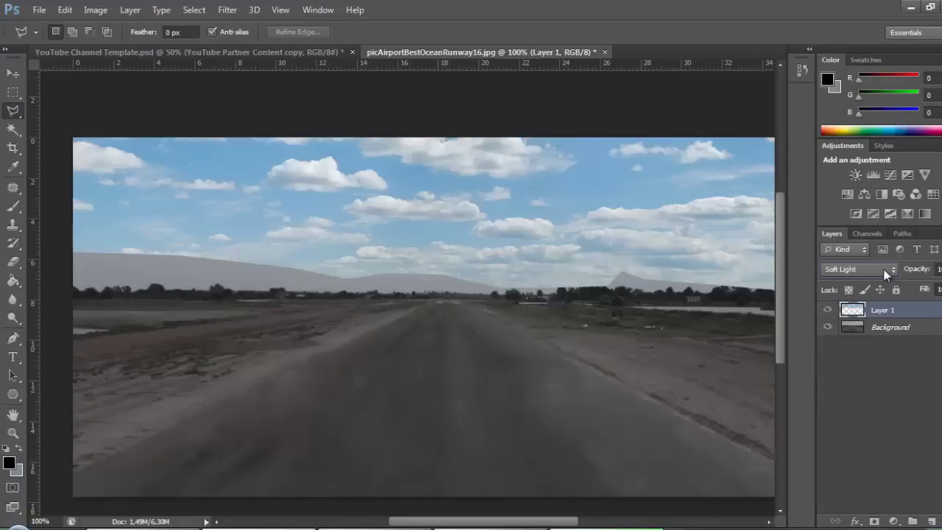
pyautogui.click(95, 10)
pyautogui.click(387, 120)
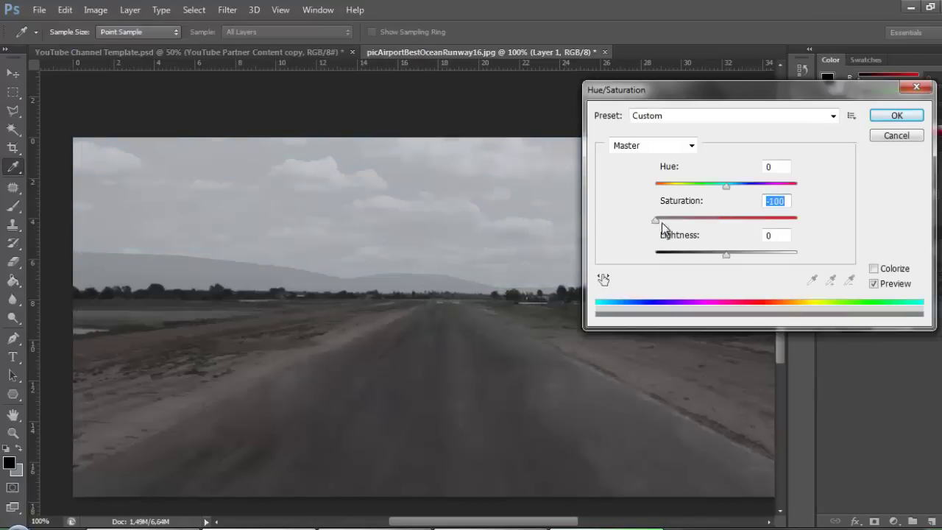
# Make the sky layer grey and darker (Saturation -100, lower Lightness)
pyautogui.moveTo(725, 254); pyautogui.dragTo(692, 253)
pyautogui.click(896, 116)
pyautogui.press('v')
# Scale the sky layer up to about 104% so it covers the whole image
pyautogui.hotkey('ctrl', '-')
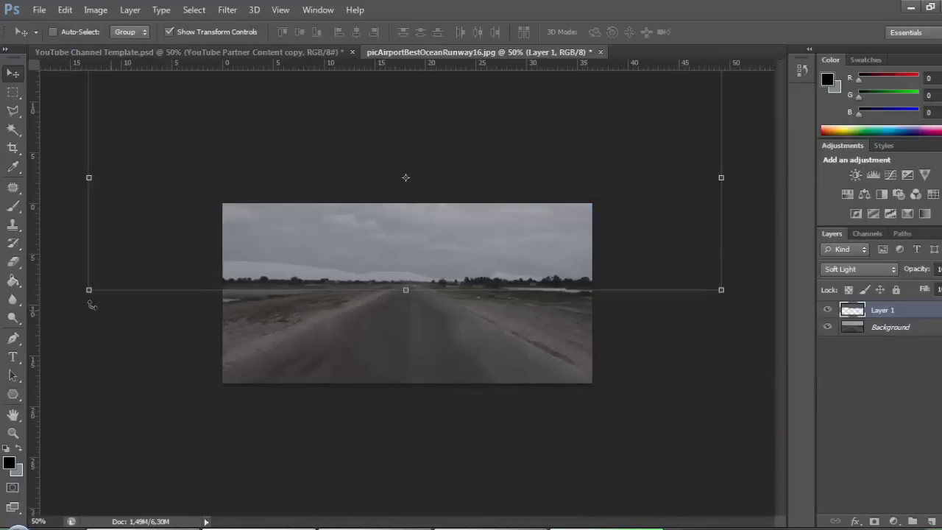
pyautogui.moveTo(89, 288); pyautogui.dragTo(26, 316)
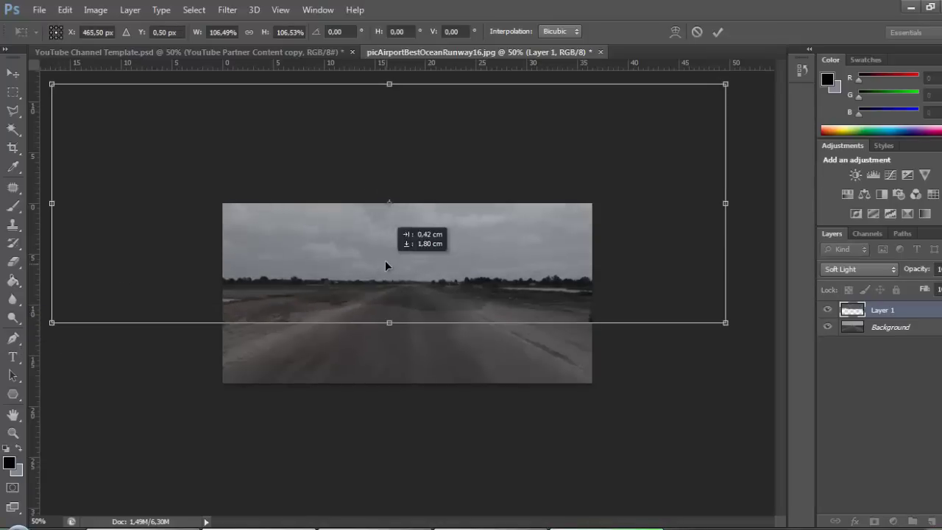
pyautogui.moveTo(26, 355); pyautogui.dragTo(546, 298)
pyautogui.hotkey('ctrl', '+')
pyautogui.hotkey('ctrl', '+')
pyautogui.press('e')
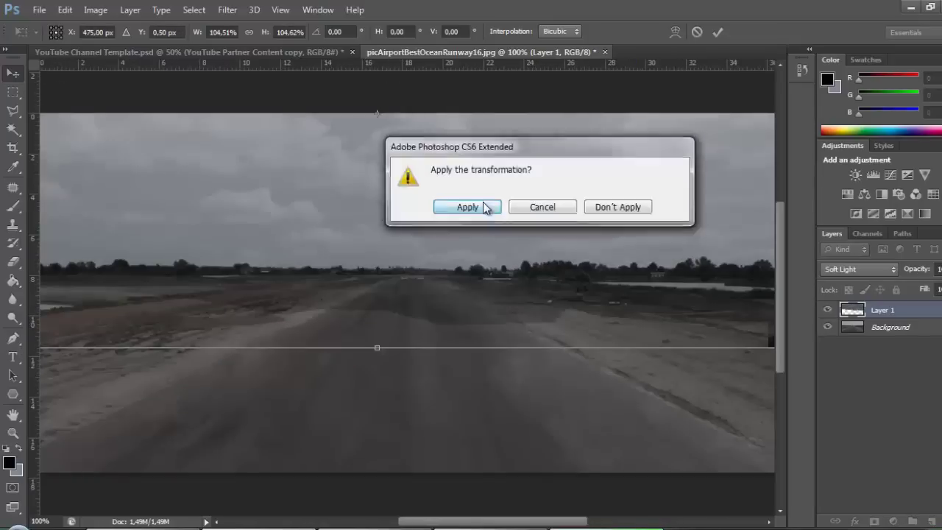
pyautogui.click(463, 206)
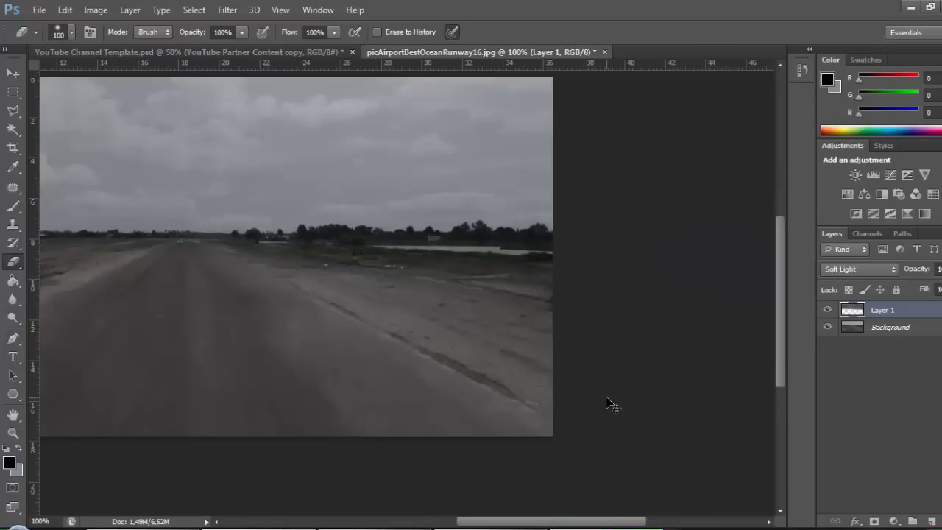
pyautogui.hotkey('ctrl', '-')
# Place the Mulher.no.Infinito photo into the composite and move it slightly down
pyautogui.click(39, 9)
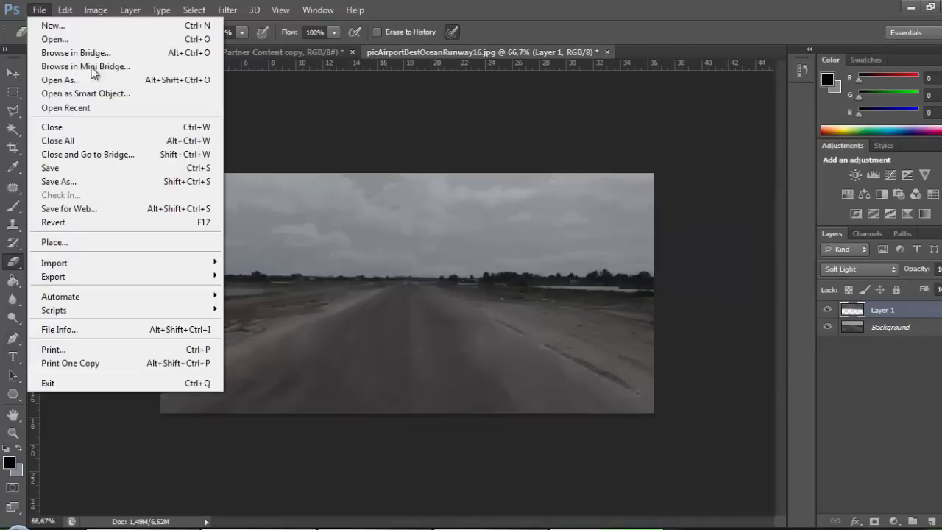
pyautogui.click(42, 242)
pyautogui.click(694, 151)
pyautogui.click(764, 461)
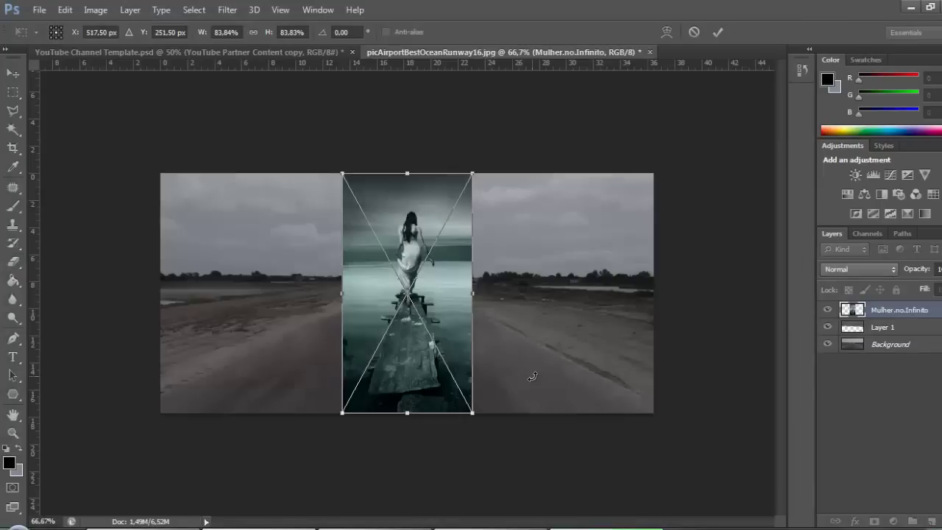
pyautogui.press('Return')
pyautogui.moveTo(442, 254); pyautogui.dragTo(435, 287)
# Zoom in on the woman and start a Pen path at her foot
pyautogui.hotkey('ctrl', '+')
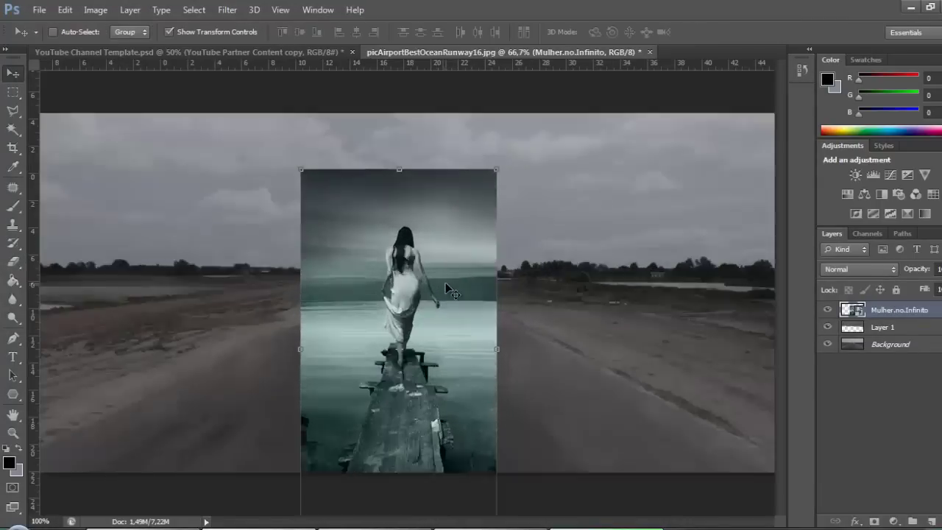
pyautogui.hotkey('ctrl', '+')
pyautogui.hotkey('ctrl', '+')
pyautogui.scroll(-1, 443, 370)
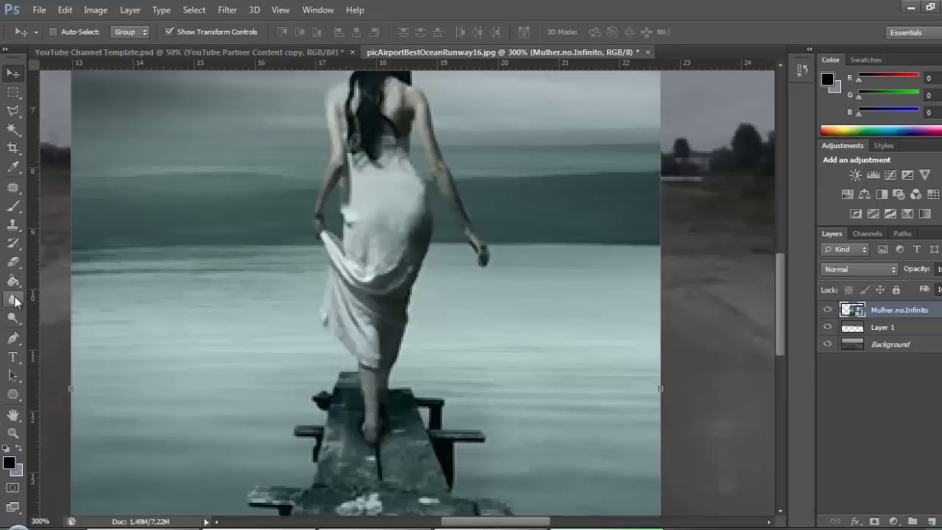
pyautogui.press('p')
pyautogui.click(361, 427)
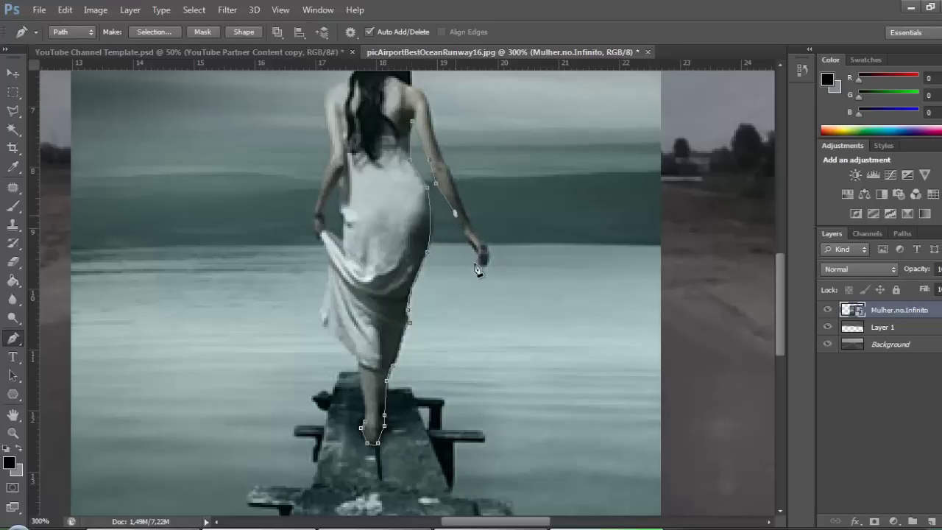
# Trace Pen anchors along the woman's hand, arm and shoulder
pyautogui.hotkey('ctrl', '+')
pyautogui.hotkey('ctrl', '+')
pyautogui.click(501, 191)
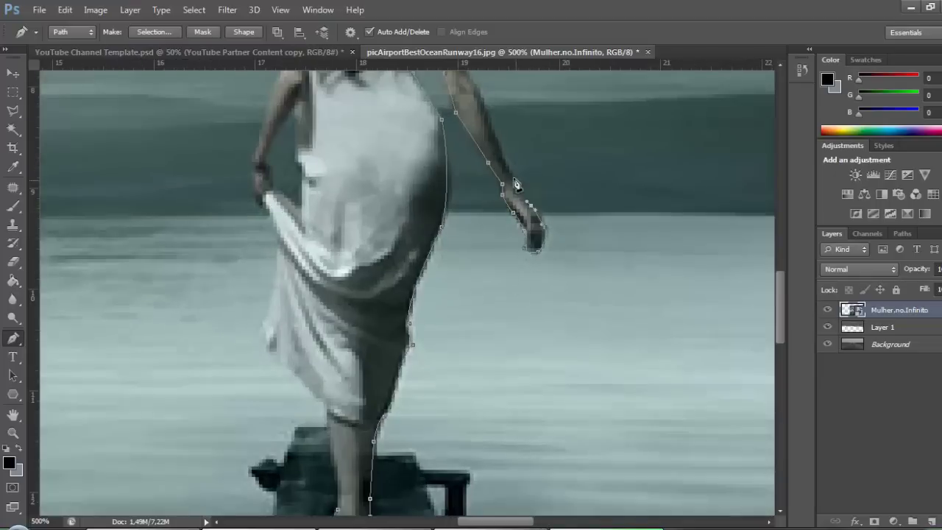
pyautogui.moveTo(517, 170); pyautogui.dragTo(508, 292)
pyautogui.moveTo(497, 192); pyautogui.dragTo(513, 284)
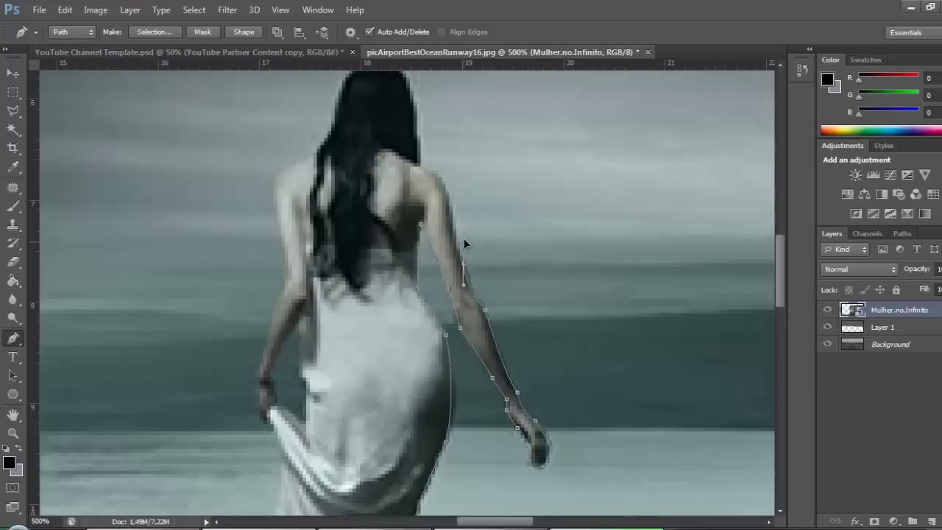
pyautogui.moveTo(449, 195); pyautogui.dragTo(448, 249)
pyautogui.moveTo(415, 167); pyautogui.dragTo(389, 159)
pyautogui.scroll(4, 370, 209)
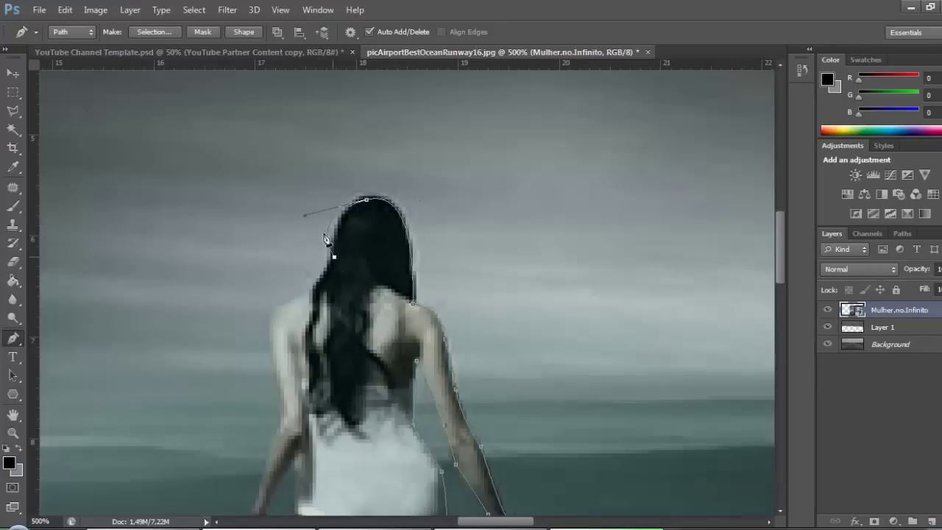
pyautogui.scroll(-4, 287, 421)
pyautogui.hscroll(-1, 307, 353)
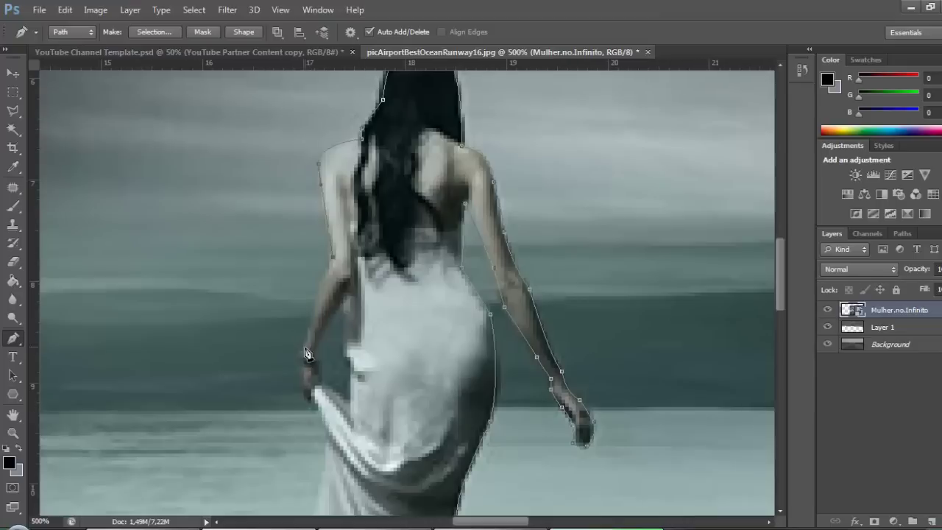
pyautogui.scroll(-4, 329, 442)
pyautogui.hscroll(-1, 345, 375)
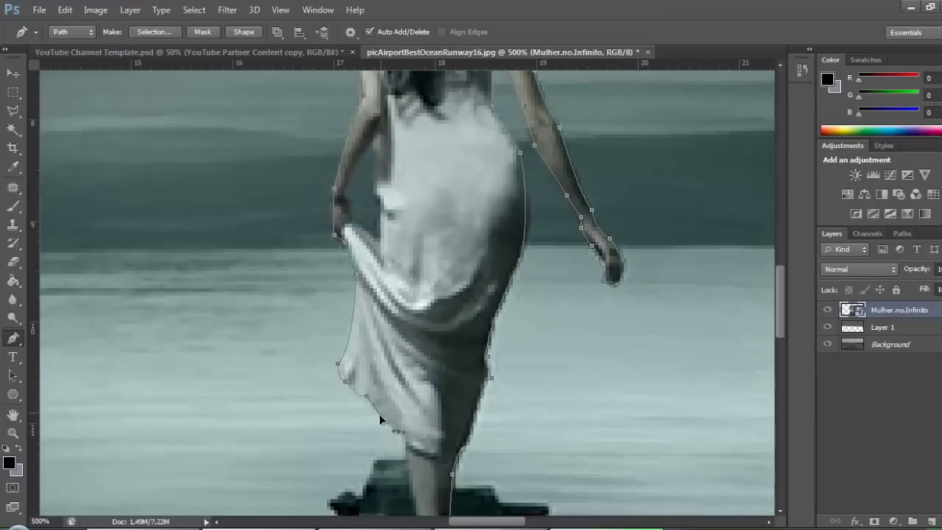
pyautogui.scroll(-3, 441, 371)
# Close the path at its start point and convert it into a selection
pyautogui.click(424, 416)
pyautogui.hotkey('ctrl', '-')
pyautogui.hotkey('ctrl', '-')
pyautogui.hotkey('ctrl', '-')
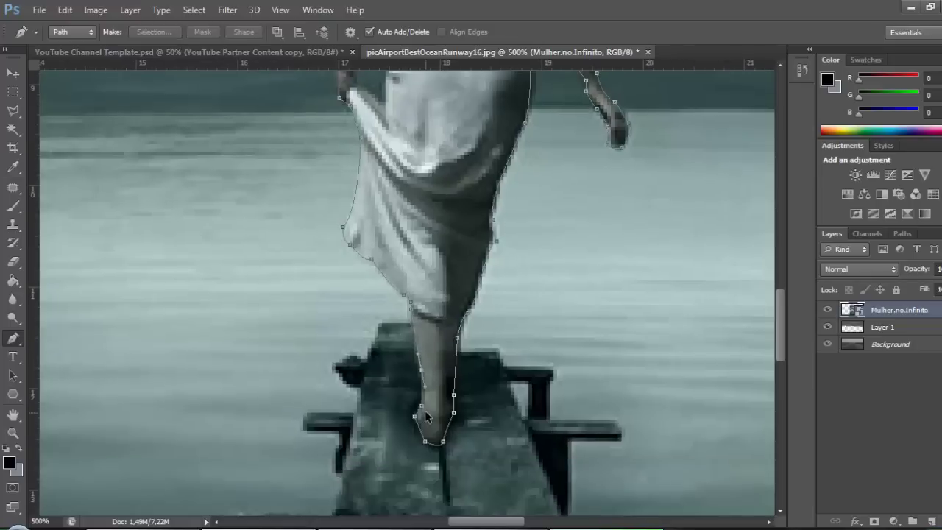
pyautogui.rightClick(497, 353)
pyautogui.click(563, 110)
pyautogui.click(563, 156)
# Invert the selection and delete the pier background around the woman
pyautogui.hotkey('ctrl', '-')
pyautogui.click(194, 10)
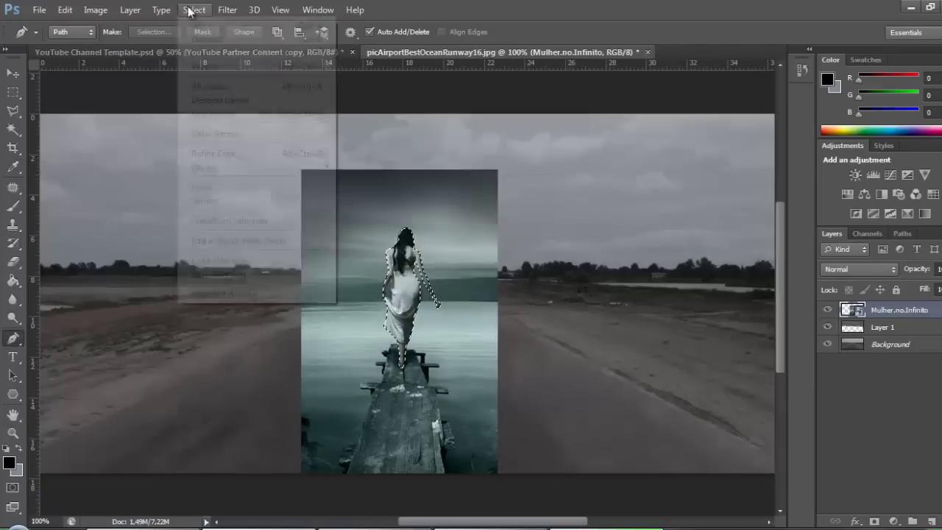
pyautogui.click(213, 72)
pyautogui.press('Delete')
# Erase the leftover background in the dress gap with a tiny eraser
pyautogui.hotkey('ctrl', '+')
pyautogui.hotkey('ctrl', '+')
pyautogui.hotkey('ctrl', '+')
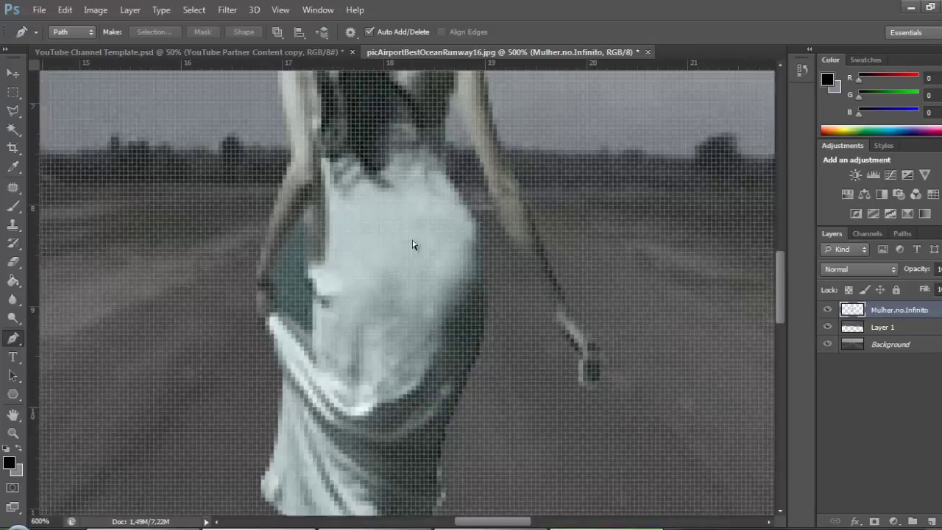
pyautogui.hotkey('ctrl', '+')
pyautogui.click(12, 261)
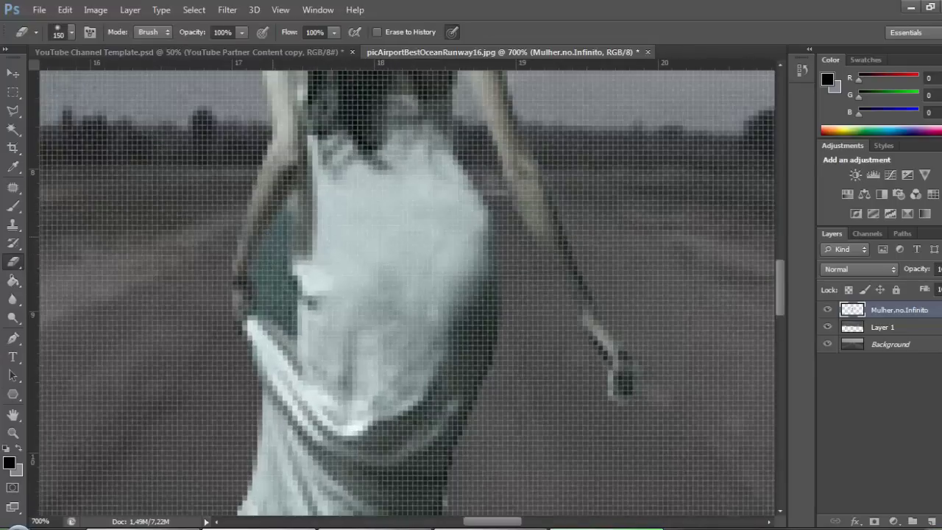
pyautogui.press('[')
pyautogui.press('[')
pyautogui.press('[')
pyautogui.press('[')
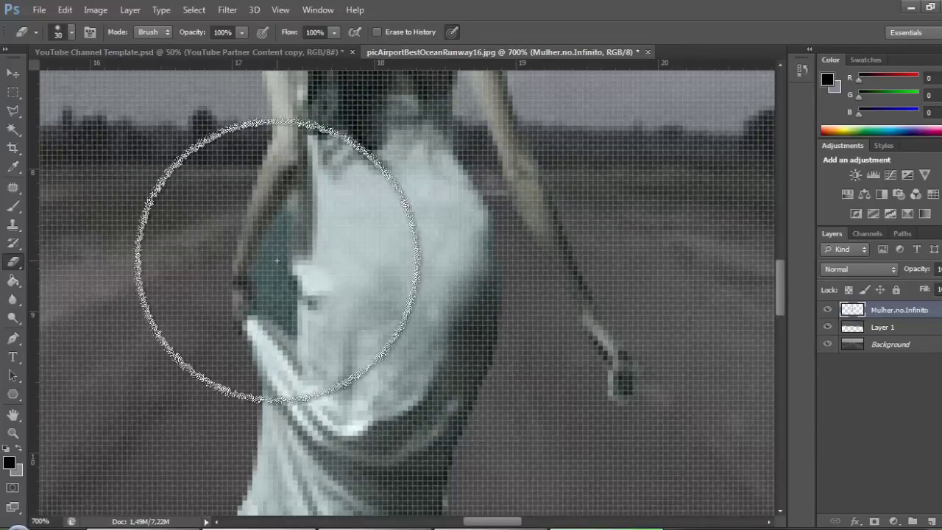
pyautogui.press('[')
pyautogui.press('[')
pyautogui.press('[')
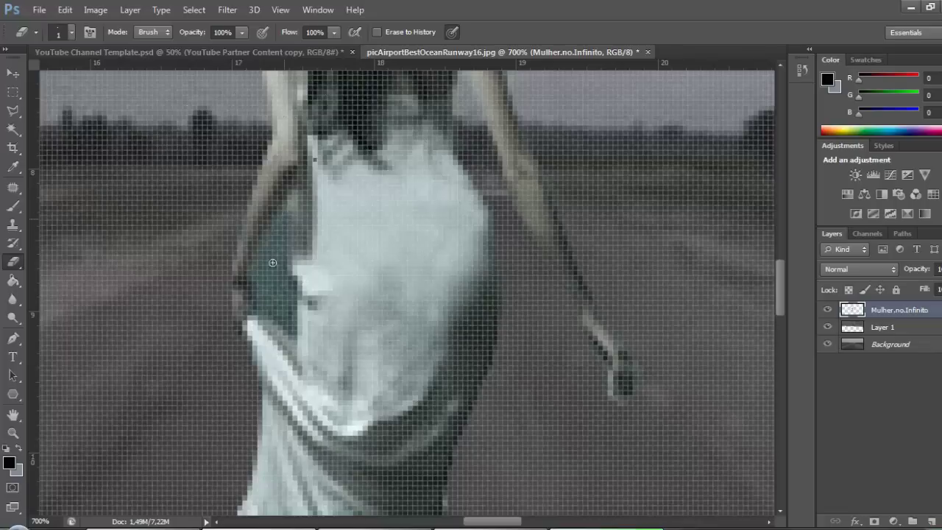
pyautogui.rightClick(269, 289)
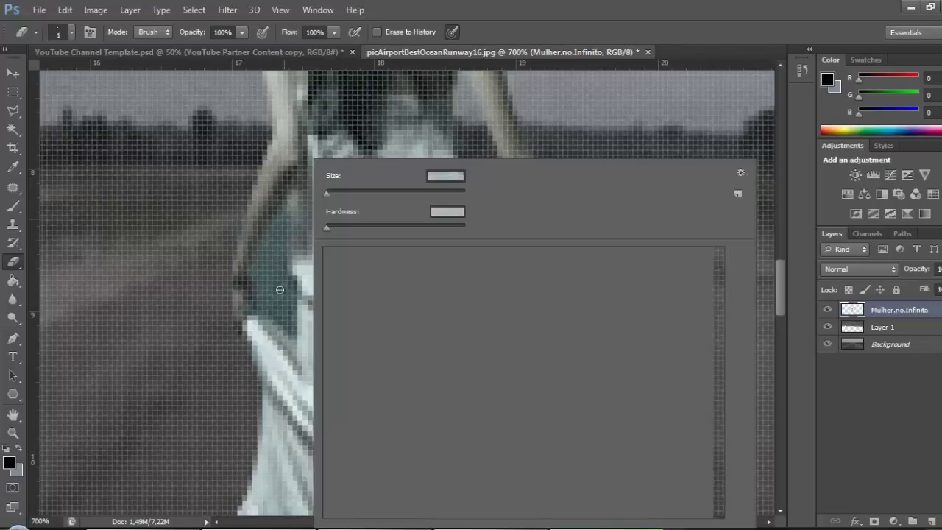
pyautogui.press(']')
pyautogui.press(']')
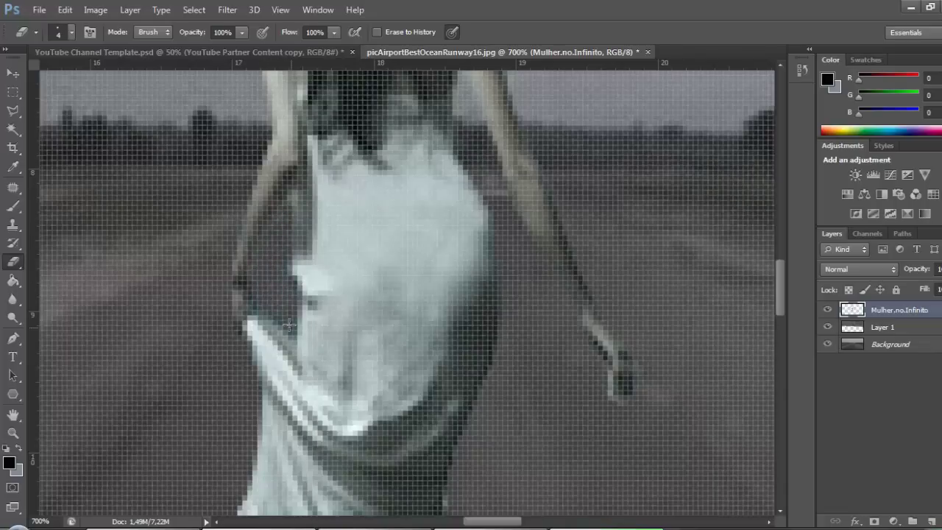
pyautogui.scroll(-6, 397, 381)
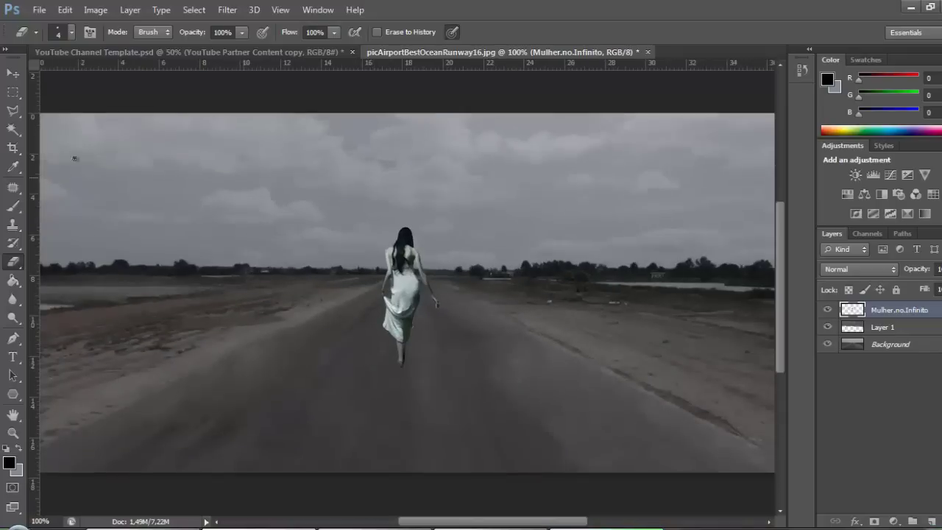
# Move the woman slightly down the road and duplicate her layer
pyautogui.press('v')
pyautogui.moveTo(407, 278); pyautogui.dragTo(424, 315)
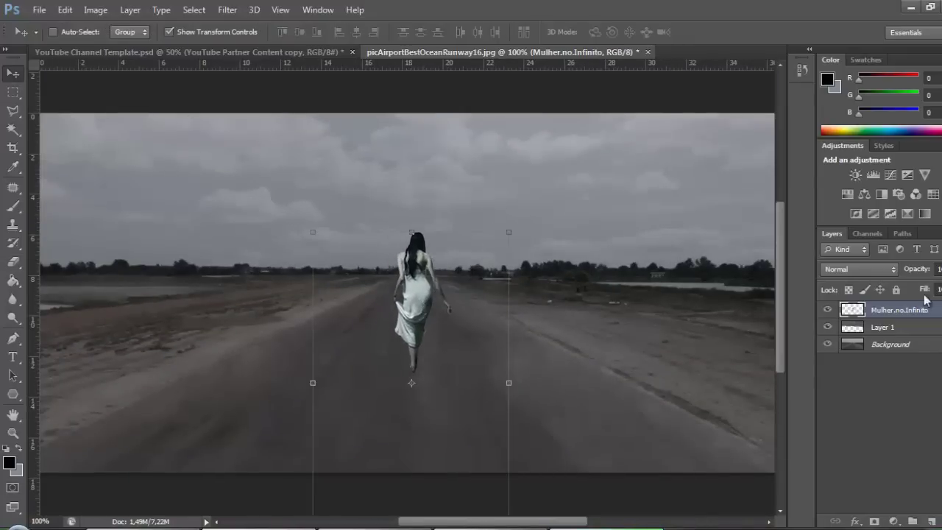
pyautogui.hotkey('ctrl', 'j')
pyautogui.click(94, 11)
pyautogui.click(324, 132)
# Turn the copy black at Lightness -100, then flip and skew it along the road
pyautogui.write('-100')
pyautogui.click(897, 119)
pyautogui.click(65, 10)
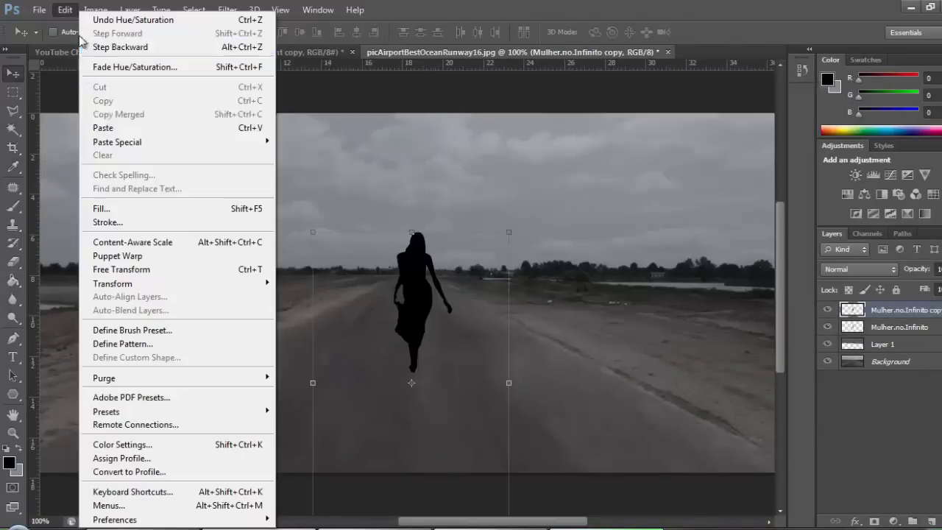
pyautogui.click(299, 344)
pyautogui.moveTo(312, 233); pyautogui.dragTo(346, 269)
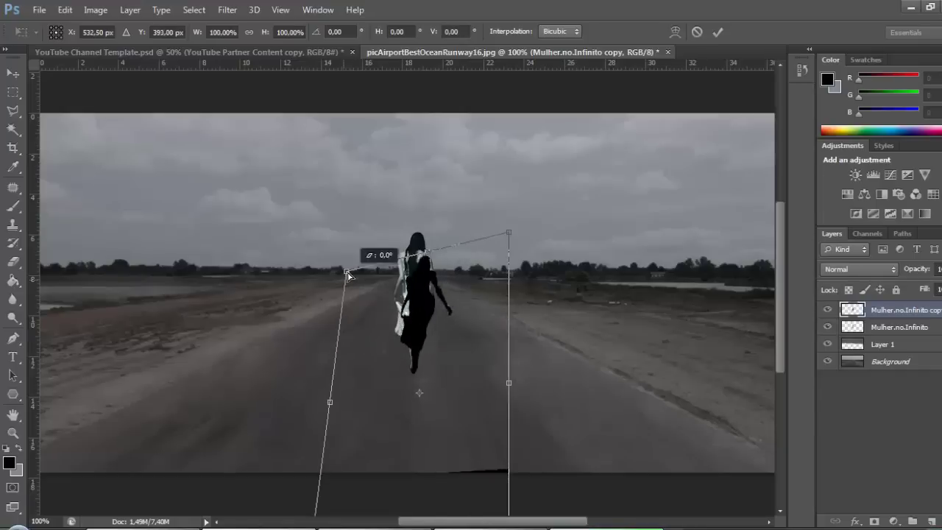
pyautogui.hotkey('ctrl', 'z')
pyautogui.moveTo(511, 235); pyautogui.dragTo(513, 254)
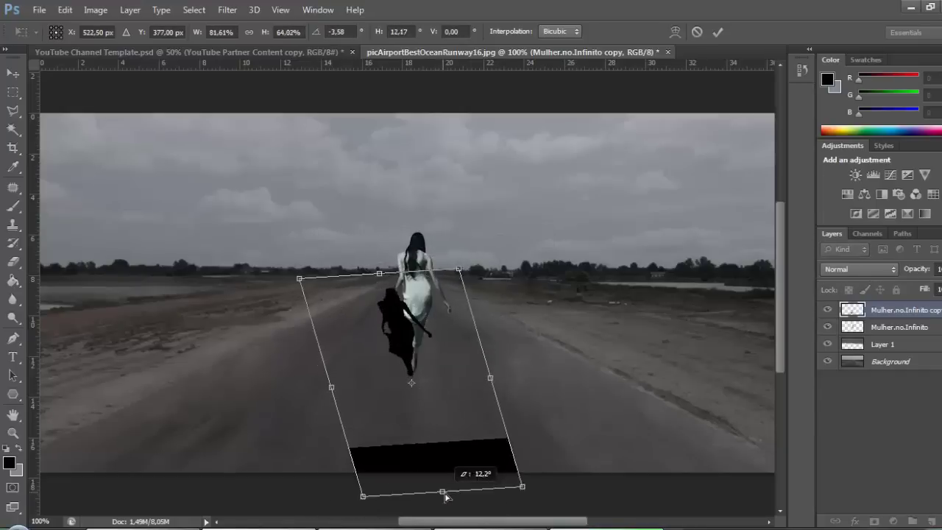
pyautogui.moveTo(513, 253); pyautogui.dragTo(423, 290)
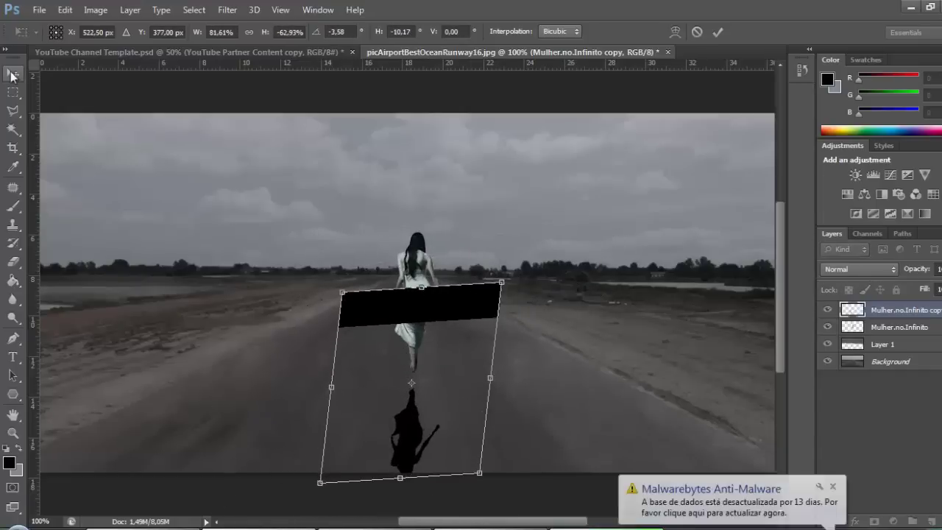
pyautogui.press('Return')
# Enlarge the shadow under her feet and delete the stray black band near her waist
pyautogui.keyDown('alt'); pyautogui.moveTo(337, 478); pyautogui.dragTo(327, 485); pyautogui.keyUp('alt')
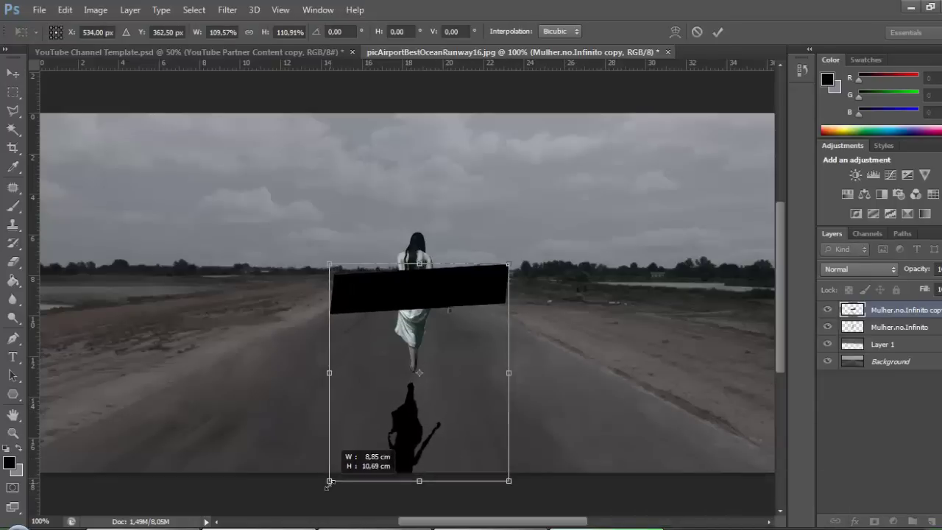
pyautogui.moveTo(398, 437); pyautogui.dragTo(398, 423)
pyautogui.press('m')
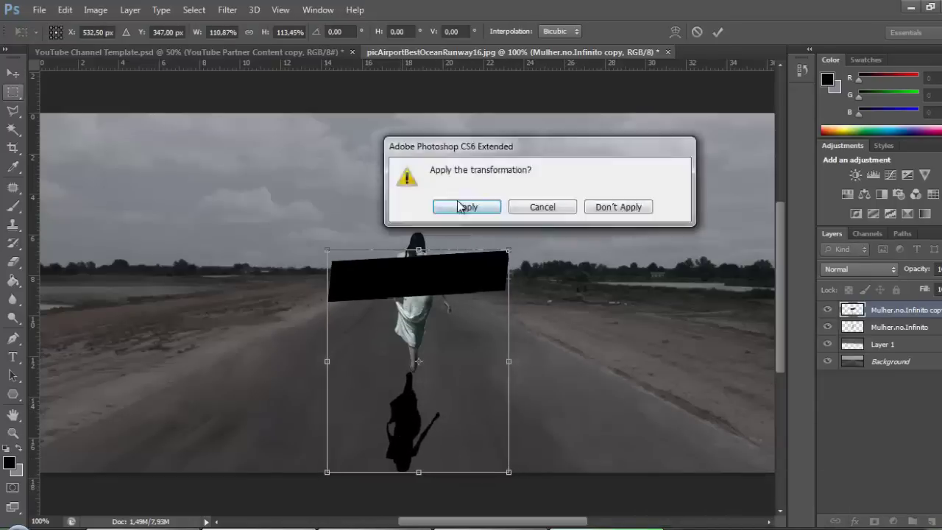
pyautogui.press('Return')
pyautogui.moveTo(274, 211); pyautogui.dragTo(551, 326)
pyautogui.press('Delete')
pyautogui.hotkey('ctrl', 'd')
# Move the shadow layer beneath the woman and soften it with Gaussian Blur
pyautogui.moveTo(899, 310); pyautogui.dragTo(899, 332)
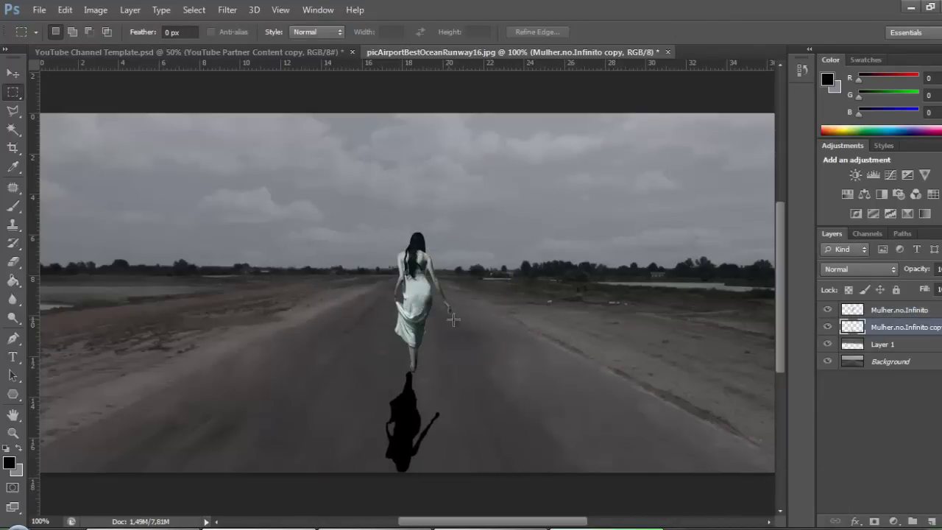
pyautogui.press('v')
pyautogui.moveTo(401, 429); pyautogui.dragTo(407, 429)
pyautogui.click(227, 9)
pyautogui.click(445, 273)
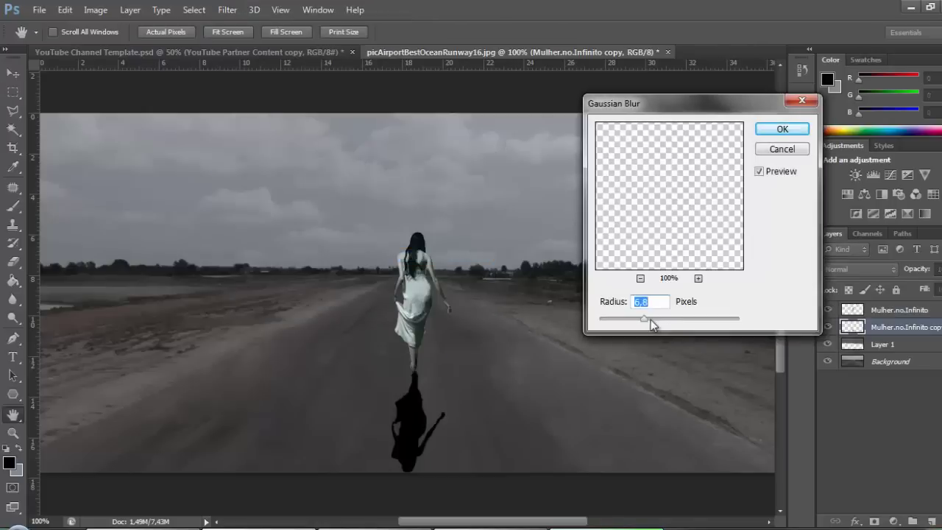
pyautogui.moveTo(650, 320); pyautogui.dragTo(625, 322)
pyautogui.press('Return')
pyautogui.click(899, 310)
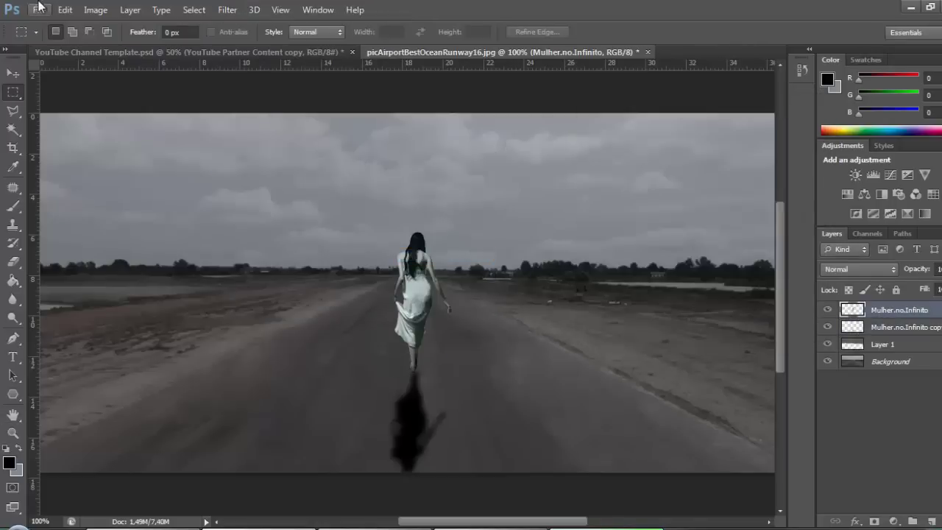
pyautogui.click(95, 9)
# Reduce the woman's saturation to -32 with Hue/Saturation
pyautogui.click(321, 120)
pyautogui.moveTo(725, 219); pyautogui.dragTo(704, 221)
pyautogui.click(909, 120)
# Place the Tutbury castle ruins photo and move it to the left side of the scene
pyautogui.click(95, 10)
pyautogui.click(116, 242)
pyautogui.doubleClick(267, 214)
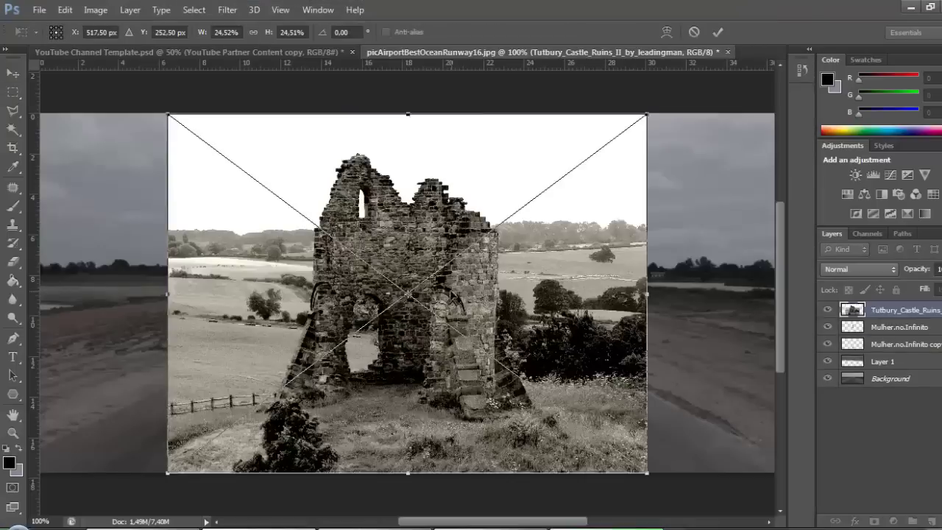
pyautogui.moveTo(468, 294); pyautogui.dragTo(271, 280)
pyautogui.click(12, 92)
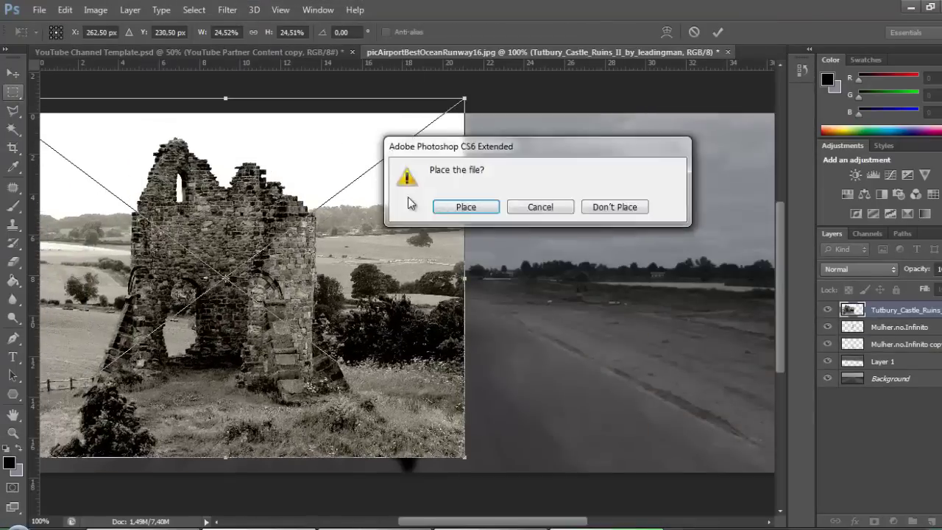
pyautogui.click(416, 147)
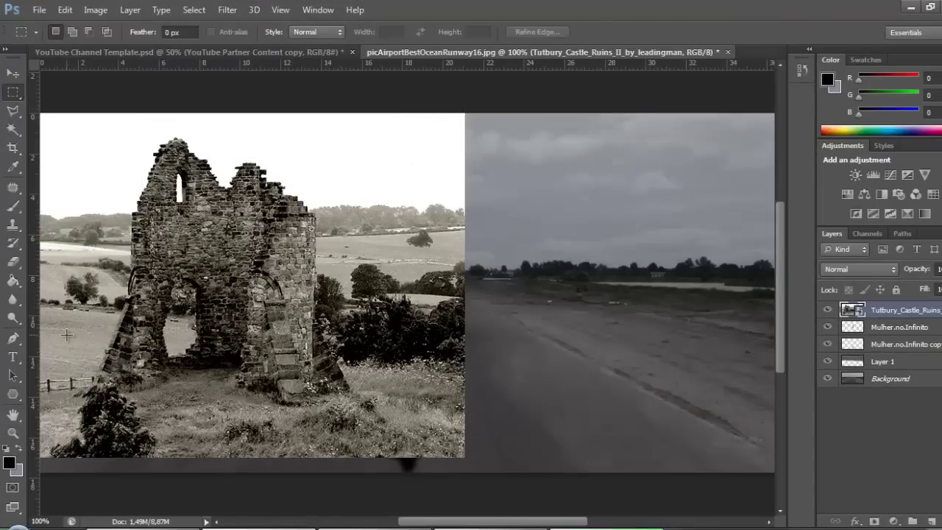
# Start a Polygonal Lasso outline along the castle's jagged upper walls
pyautogui.hotkey('ctrl', '-')
pyautogui.hotkey('ctrl', '+')
pyautogui.press('l')
pyautogui.hotkey('ctrl', '+')
pyautogui.hotkey('ctrl', '+')
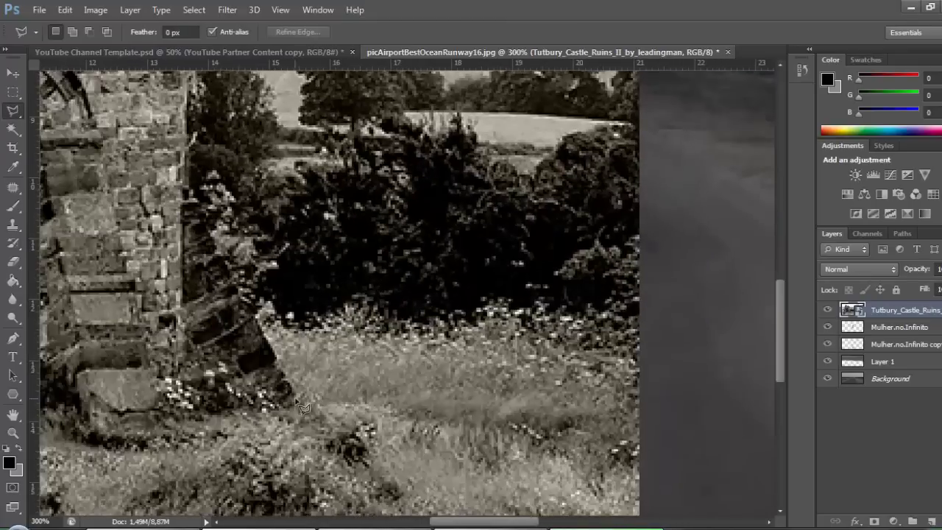
pyautogui.click(190, 183)
pyautogui.scroll(5, 196, 147)
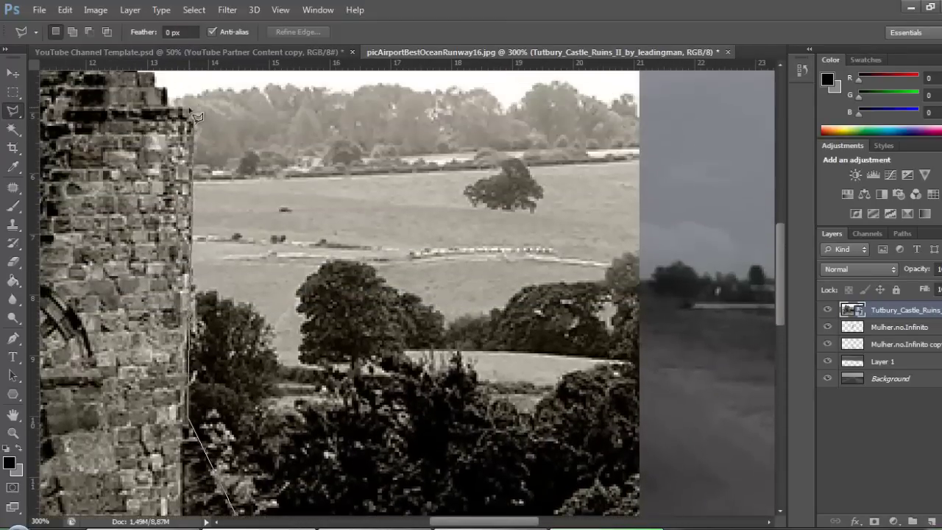
pyautogui.moveTo(182, 114); pyautogui.dragTo(237, 301)
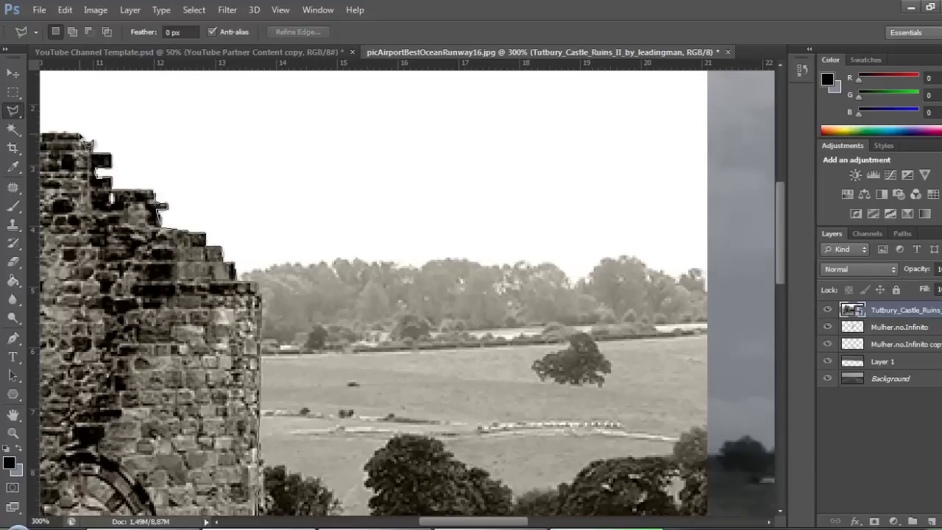
pyautogui.moveTo(86, 141); pyautogui.dragTo(327, 239)
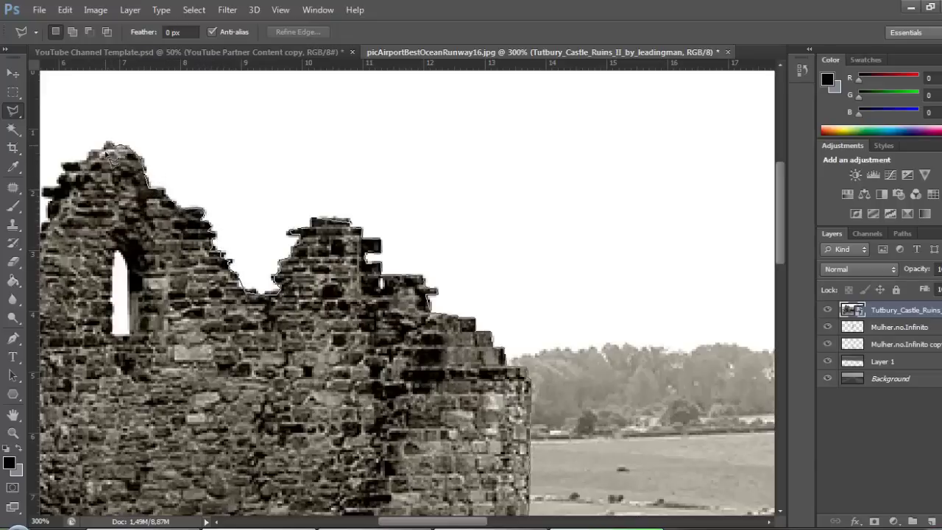
pyautogui.moveTo(79, 221); pyautogui.dragTo(300, 155)
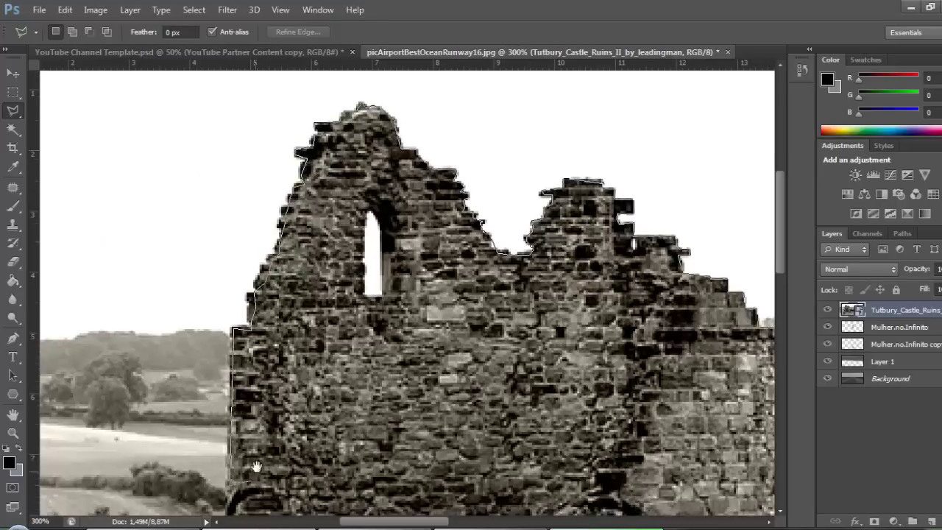
# Continue the outline down the lower walls to the grassy base and close it
pyautogui.moveTo(248, 484); pyautogui.dragTo(256, 359)
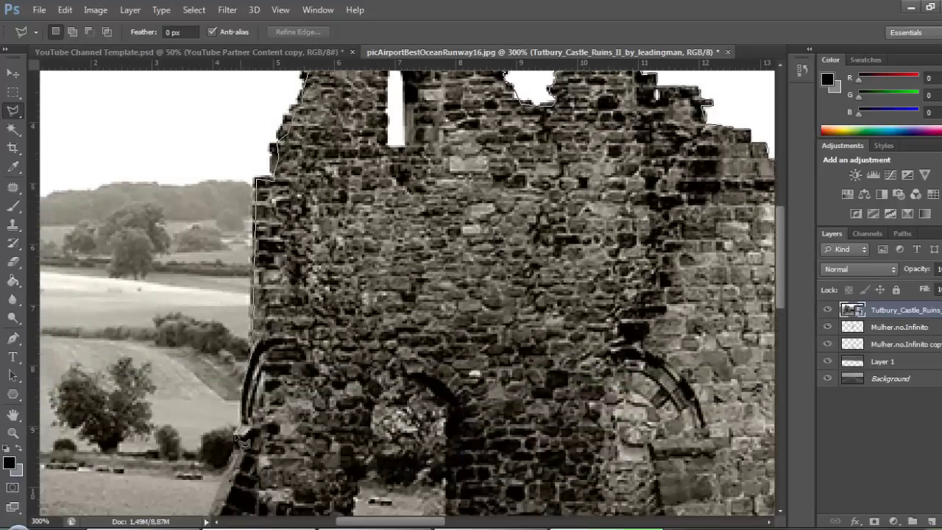
pyautogui.moveTo(219, 513); pyautogui.dragTo(235, 379)
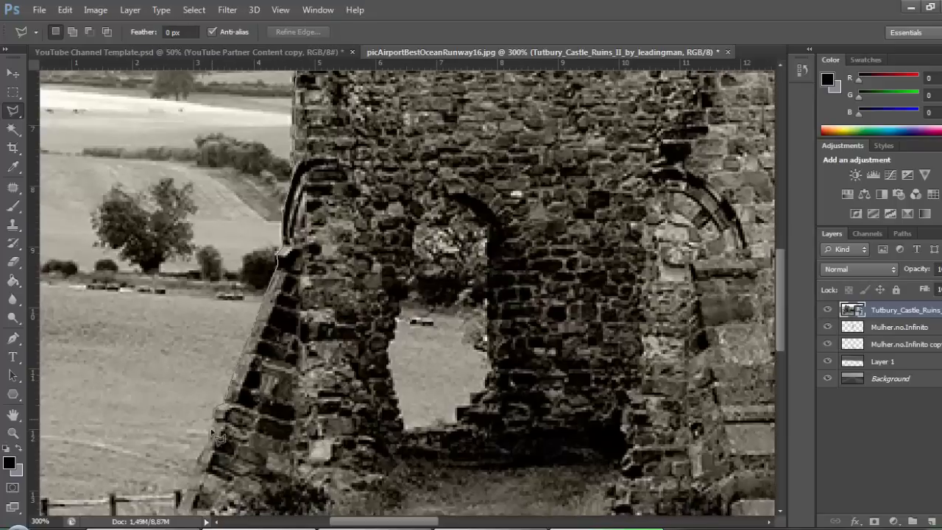
pyautogui.scroll(-3, 219, 440)
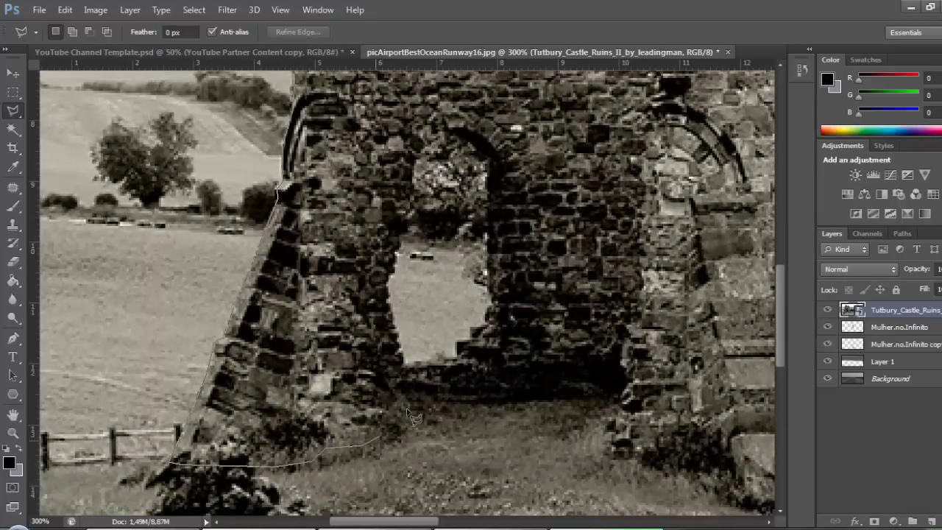
pyautogui.scroll(-3, 313, 354)
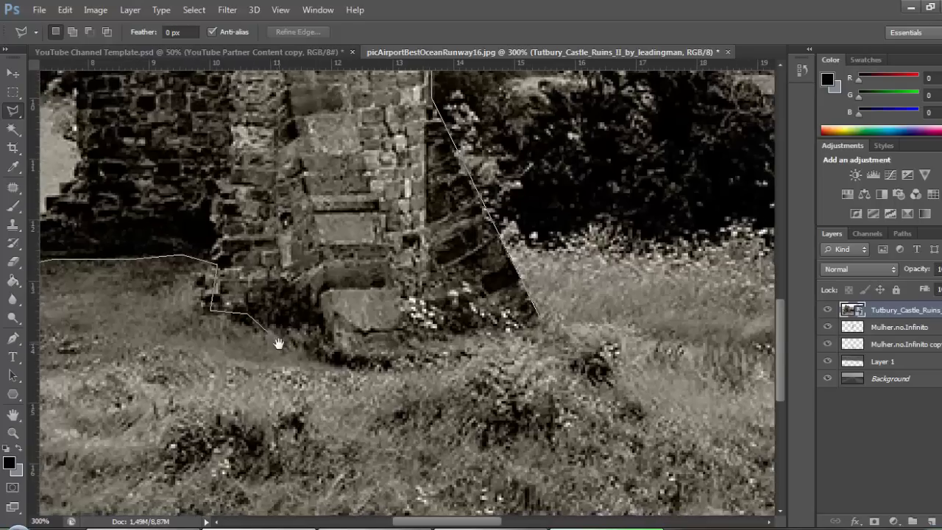
pyautogui.doubleClick(537, 334)
pyautogui.hotkey('ctrl', '-')
pyautogui.hotkey('ctrl', '-')
pyautogui.hotkey('ctrl', '-')
pyautogui.click(195, 8)
pyautogui.click(210, 70)
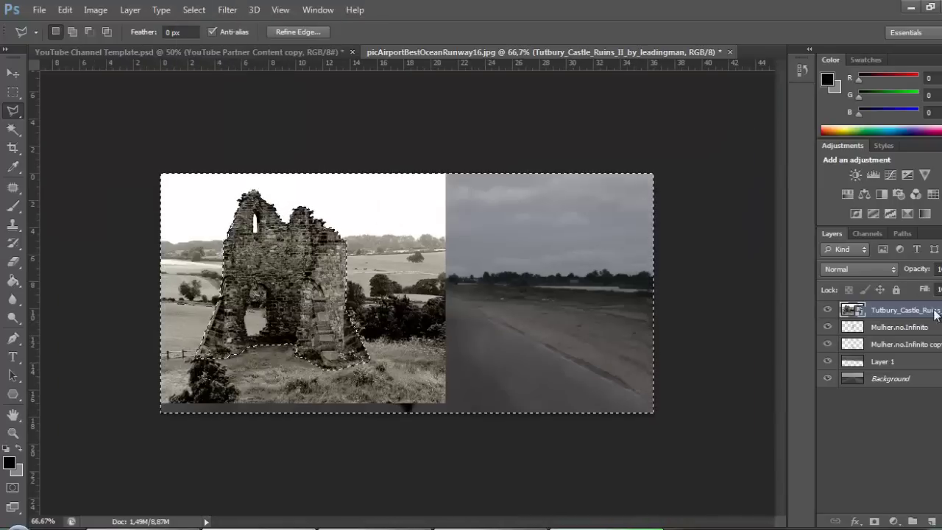
# Delete the background around the castle and drop the selection
pyautogui.press('Delete')
pyautogui.hotkey('ctrl', '+')
pyautogui.hotkey('ctrl', '+')
pyautogui.hotkey('ctrl', 'd')
pyautogui.hotkey('ctrl', '+')
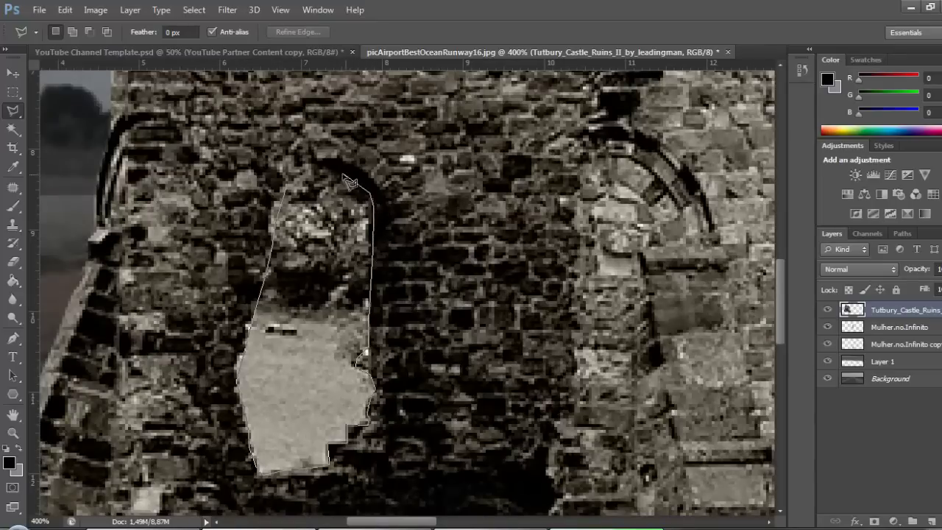
# Delete the ground showing through the castle's arch opening
pyautogui.click(295, 195)
pyautogui.press('Delete')
pyautogui.scroll(-1, 361, 328)
pyautogui.scroll(-4, 361, 328)
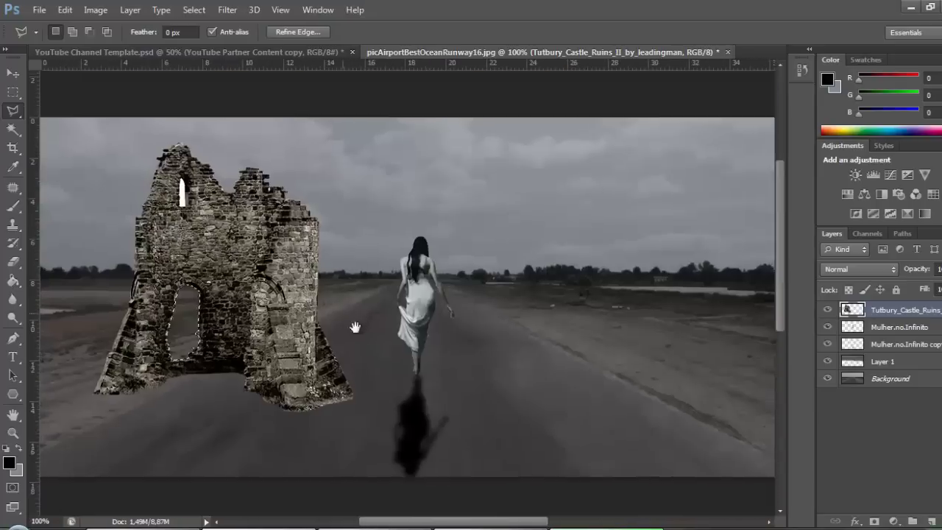
pyautogui.scroll(3, 363, 332)
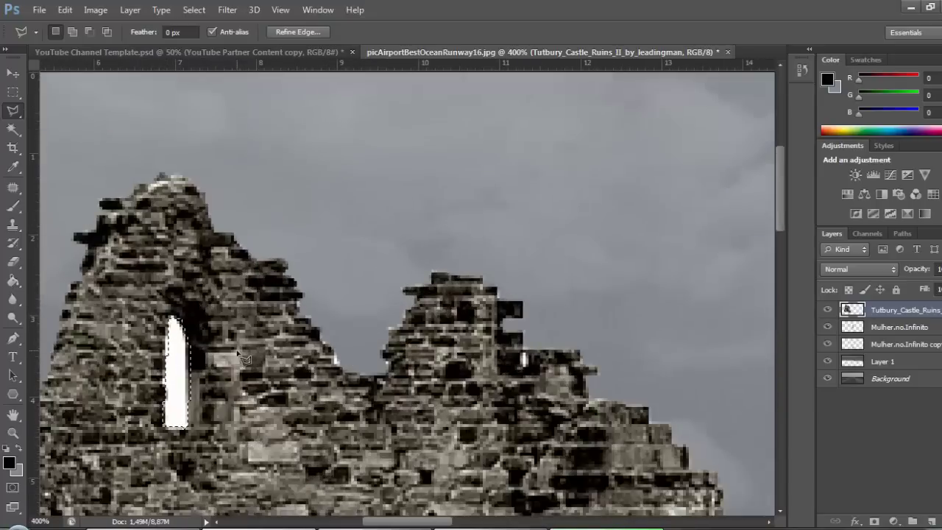
pyautogui.scroll(-3, 245, 359)
pyautogui.scroll(-2, 236, 349)
# Shrink the castle to about 76%, move it left, and select the stray white strip
pyautogui.press('v')
pyautogui.moveTo(120, 151)
pyautogui.mouseDown()
pyautogui.moveTo(239, 243)
pyautogui.moveTo(204, 272)
pyautogui.mouseUp()
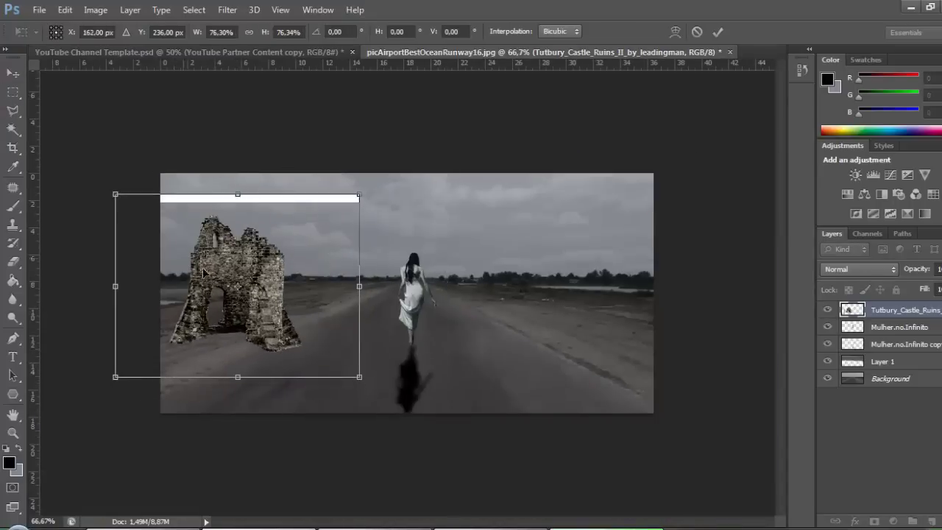
pyautogui.moveTo(359, 376); pyautogui.dragTo(331, 332)
pyautogui.press('m')
pyautogui.press('Return')
pyautogui.moveTo(160, 175); pyautogui.dragTo(352, 212)
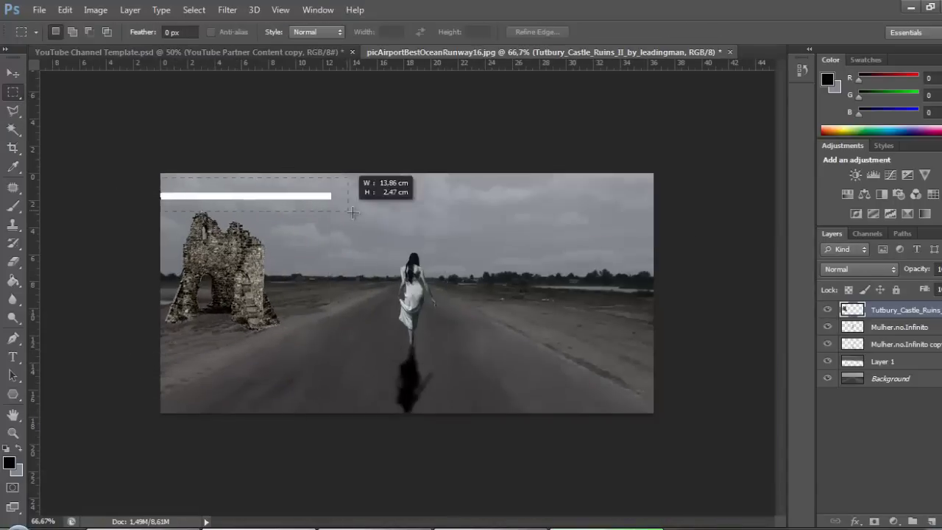
# Duplicate the castle layer and turn the copy pure black with Lightness -100
pyautogui.press('v')
pyautogui.hotkey('ctrl', 'j')
pyautogui.click(294, 116)
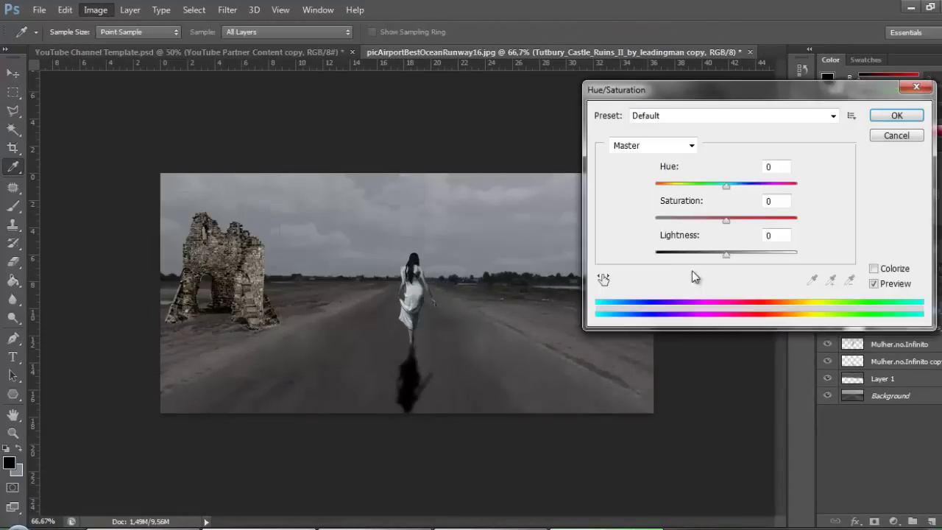
pyautogui.moveTo(725, 254); pyautogui.dragTo(346, 198)
pyautogui.click(896, 116)
# Try skewing the black copy into a shadow shape, then discard it
pyautogui.click(65, 10)
pyautogui.click(313, 356)
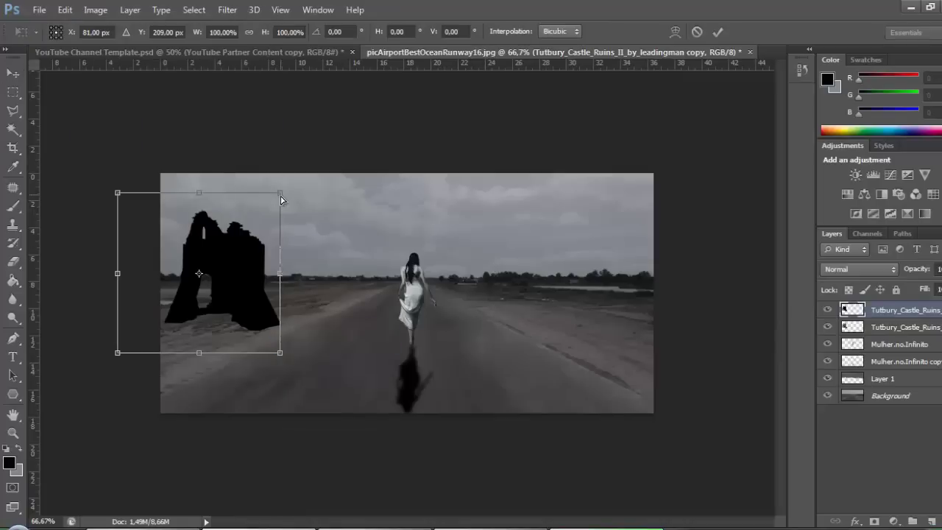
pyautogui.moveTo(199, 189); pyautogui.dragTo(108, 430)
pyautogui.moveTo(187, 401); pyautogui.dragTo(218, 346)
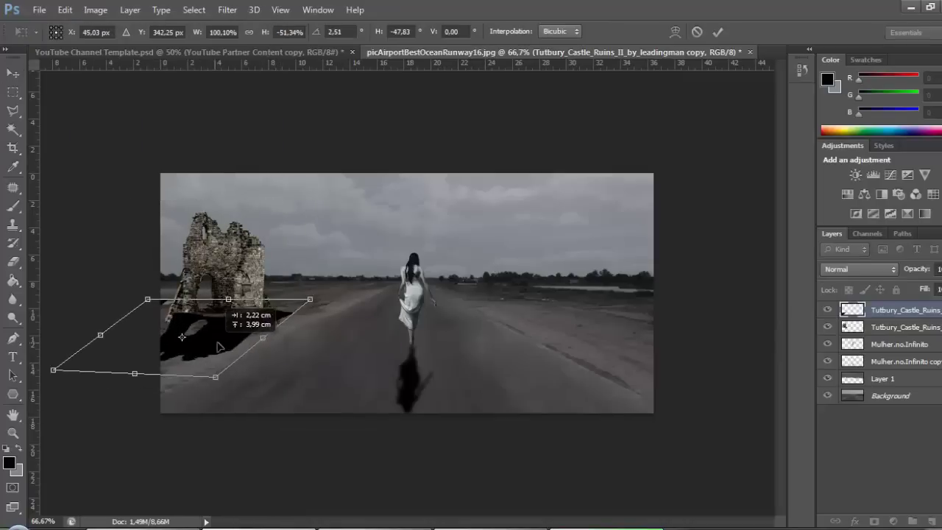
pyautogui.press('v')
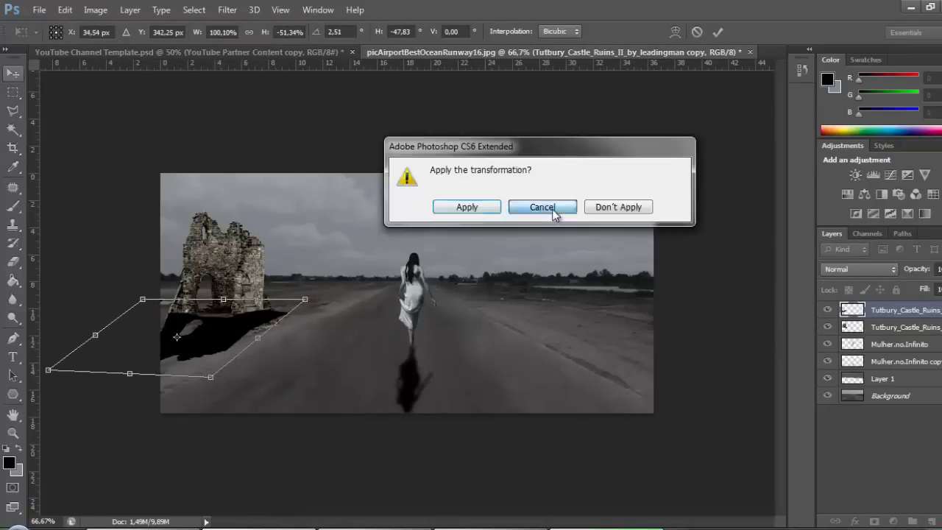
pyautogui.click(618, 207)
# Try flipping and rotating the black copy below the castle, then cancel the attempt
pyautogui.hotkey('ctrl', 't')
pyautogui.moveTo(284, 351); pyautogui.dragTo(290, 372)
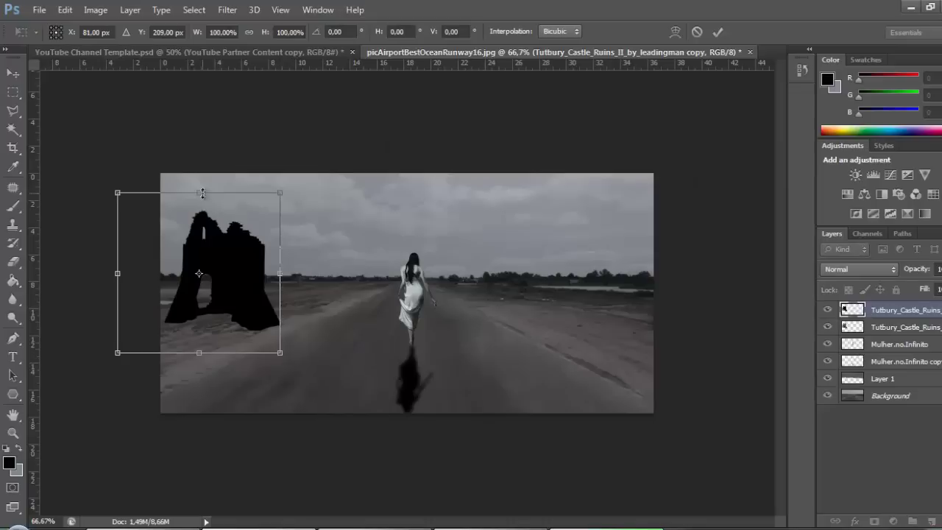
pyautogui.moveTo(115, 189)
pyautogui.mouseDown()
pyautogui.moveTo(79, 263)
pyautogui.moveTo(106, 193)
pyautogui.mouseUp()
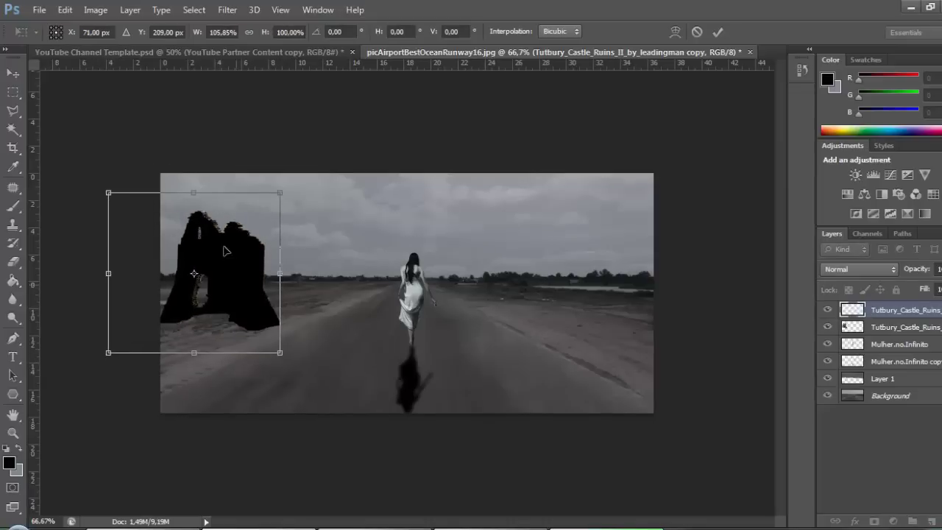
pyautogui.moveTo(193, 193); pyautogui.dragTo(183, 447)
pyautogui.moveTo(279, 354); pyautogui.dragTo(284, 301)
pyautogui.moveTo(105, 448); pyautogui.dragTo(80, 447)
pyautogui.moveTo(293, 293); pyautogui.dragTo(235, 278)
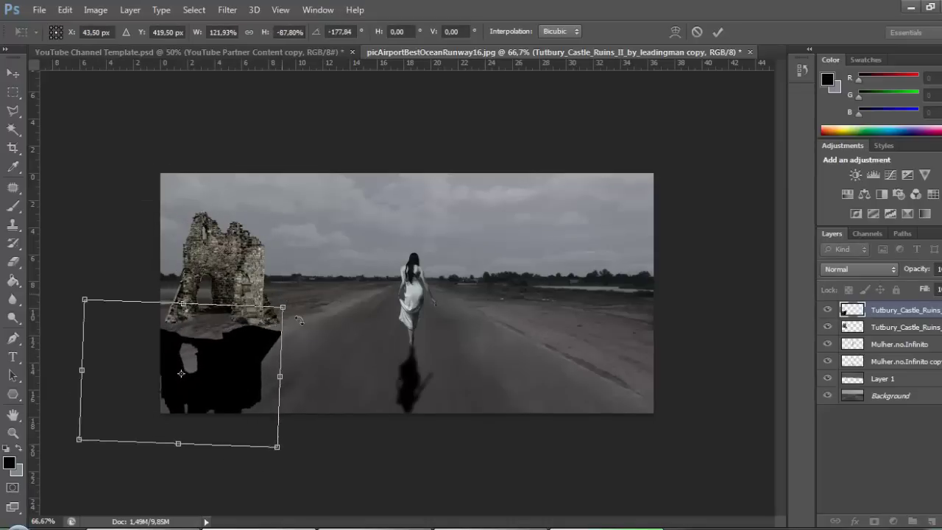
pyautogui.click(12, 74)
pyautogui.click(618, 207)
# Flip the black copy beneath the ruins, flattened and rotated to lie along the road
pyautogui.hotkey('ctrl', 't')
pyautogui.moveTo(221, 192)
pyautogui.mouseDown()
pyautogui.moveTo(221, 353)
pyautogui.moveTo(202, 309)
pyautogui.moveTo(199, 388)
pyautogui.mouseUp()
pyautogui.hotkey('ctrl', 'z')
pyautogui.moveTo(294, 383)
pyautogui.mouseDown()
pyautogui.moveTo(290, 412)
pyautogui.moveTo(251, 421)
pyautogui.moveTo(73, 398)
pyautogui.mouseUp()
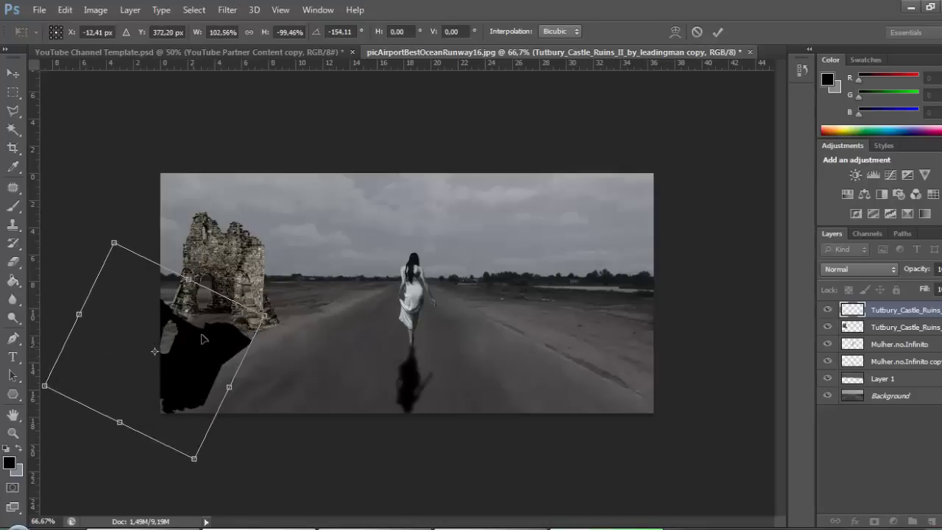
pyautogui.moveTo(184, 412); pyautogui.dragTo(243, 375)
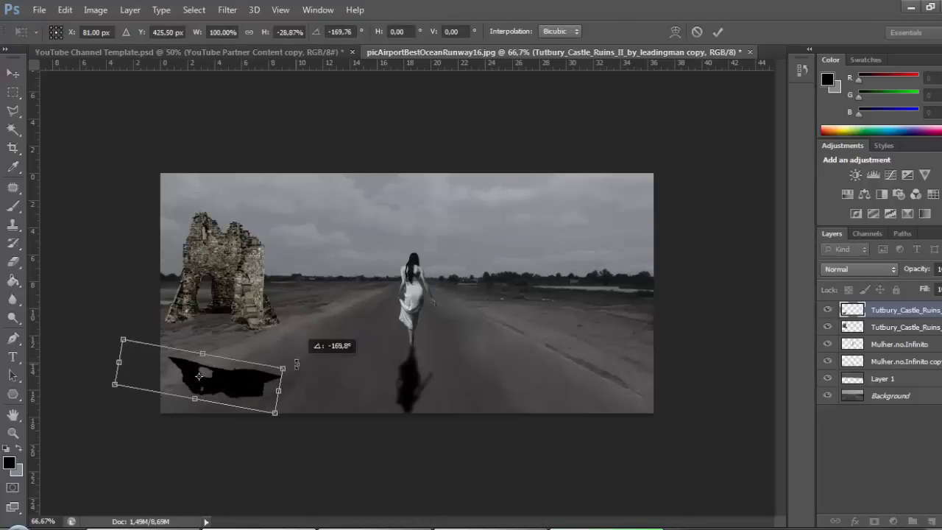
pyautogui.moveTo(309, 346)
pyautogui.mouseDown()
pyautogui.moveTo(95, 364)
pyautogui.moveTo(49, 353)
pyautogui.mouseUp()
pyautogui.moveTo(253, 354); pyautogui.dragTo(223, 345)
pyautogui.scroll(5, 294, 353)
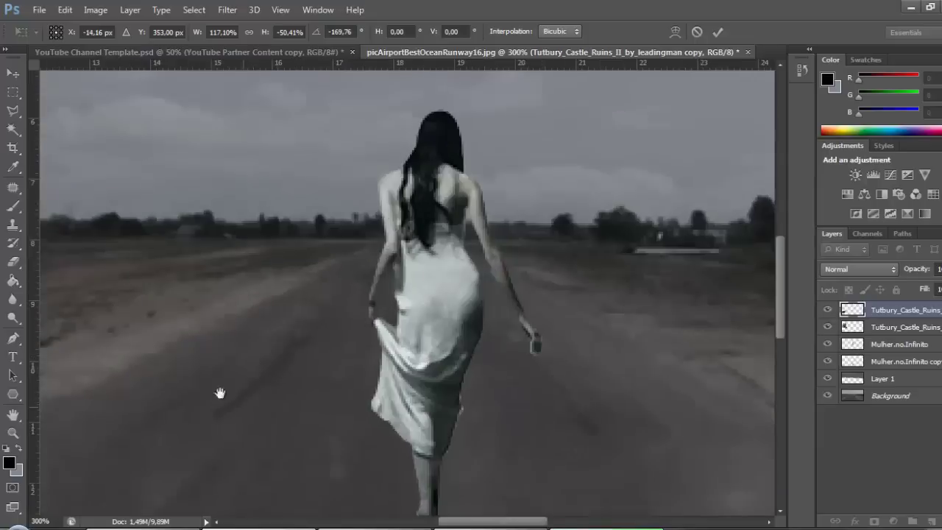
pyautogui.moveTo(221, 391); pyautogui.dragTo(671, 282)
pyautogui.press('b')
# Paint black to close the gap between the castle and its shadow
pyautogui.press('Return')
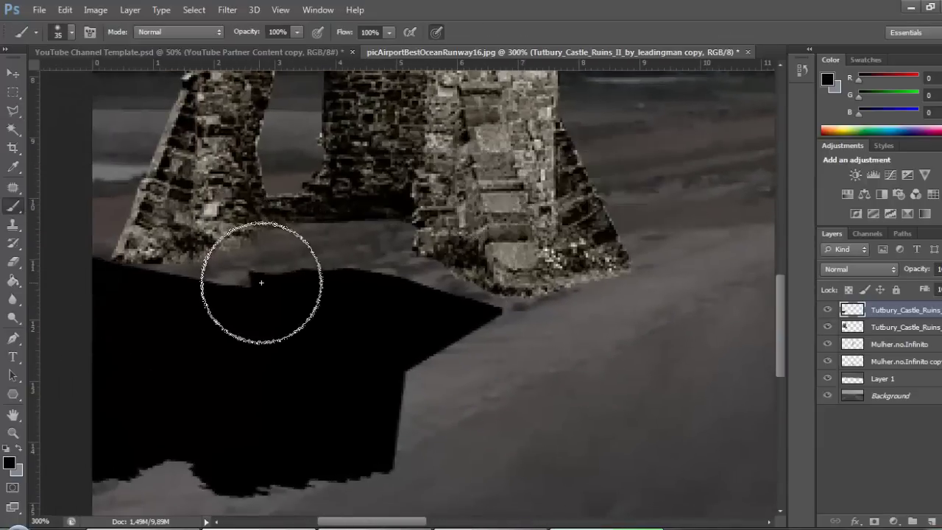
pyautogui.moveTo(258, 279)
pyautogui.mouseDown()
pyautogui.moveTo(146, 277)
pyautogui.moveTo(363, 218)
pyautogui.moveTo(514, 296)
pyautogui.mouseUp()
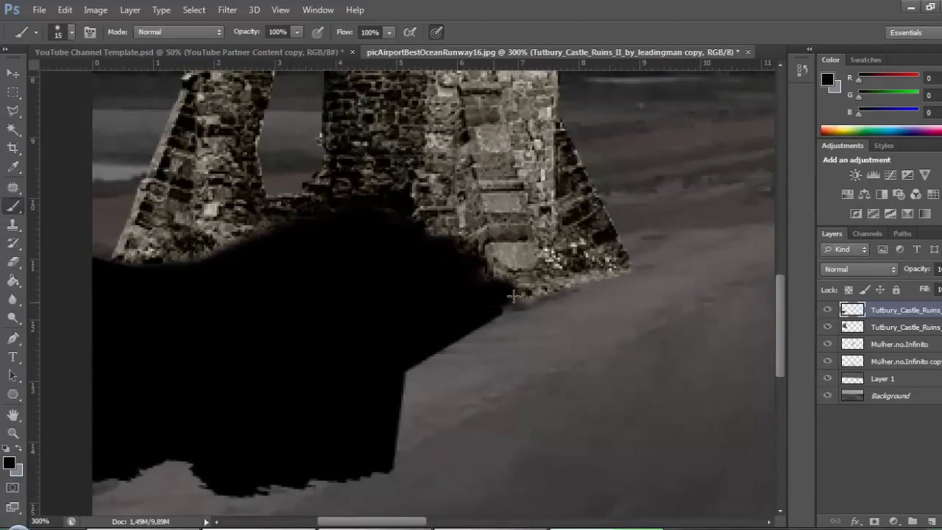
pyautogui.click(889, 329)
pyautogui.hotkey('ctrl', '1')
# Soften the shadow with a Gaussian Blur of about 34.6 pixels
pyautogui.click(227, 10)
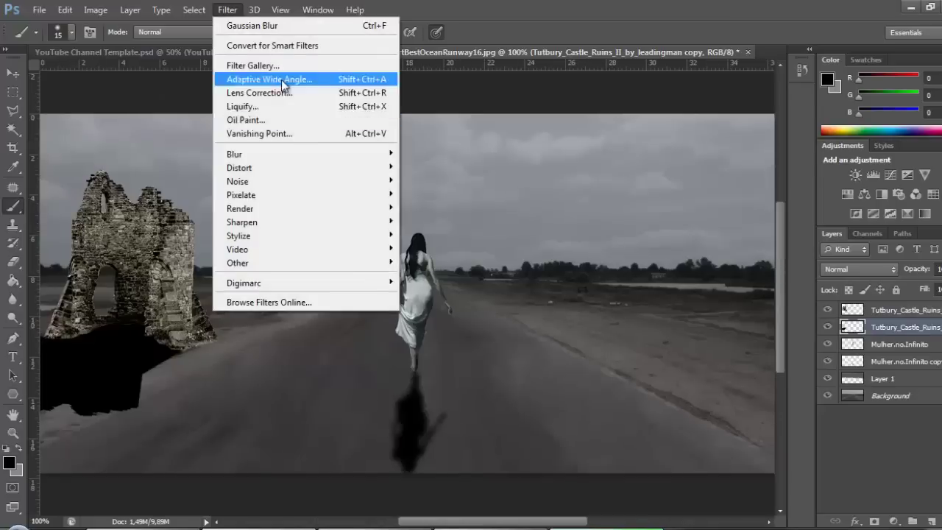
pyautogui.click(254, 24)
pyautogui.moveTo(625, 320)
pyautogui.mouseDown()
pyautogui.moveTo(662, 327)
pyautogui.moveTo(645, 317)
pyautogui.mouseUp()
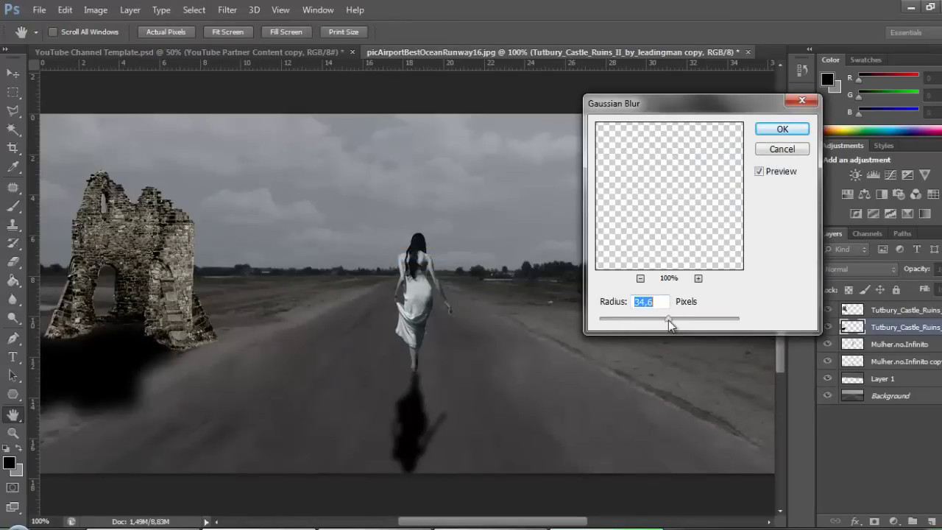
pyautogui.click(782, 128)
pyautogui.press('b')
pyautogui.hotkey('ctrl', '+')
pyautogui.moveTo(269, 364); pyautogui.dragTo(571, 286)
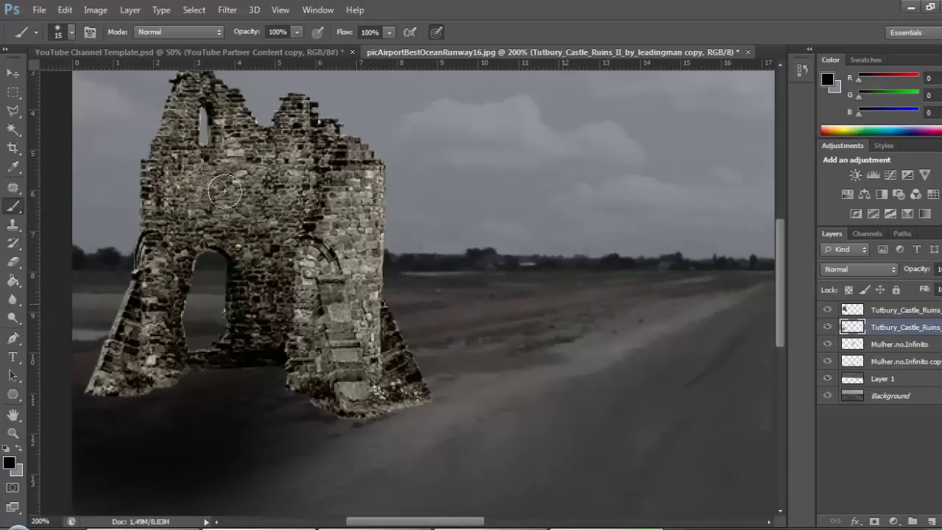
# Desaturate and darken the castle with Hue/Saturation
pyautogui.click(95, 9)
pyautogui.click(357, 118)
pyautogui.moveTo(726, 219); pyautogui.dragTo(701, 226)
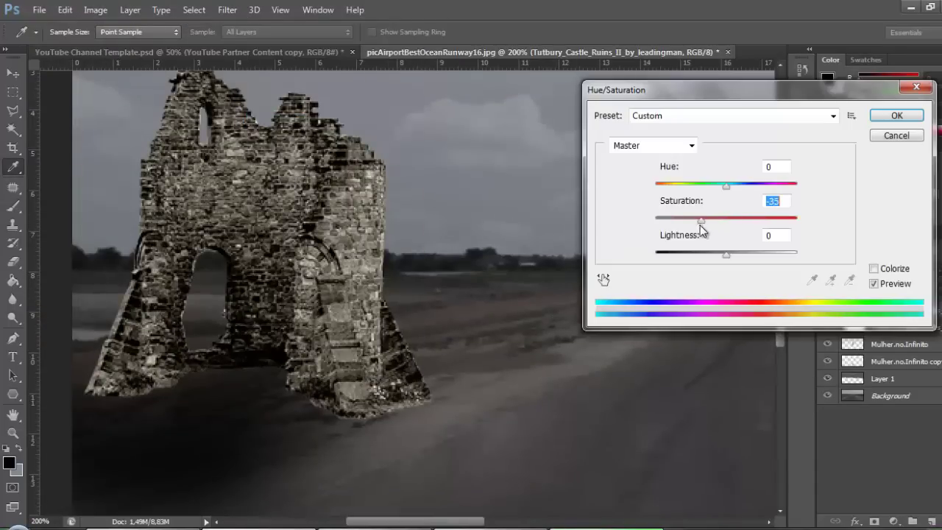
pyautogui.moveTo(723, 256); pyautogui.dragTo(721, 257)
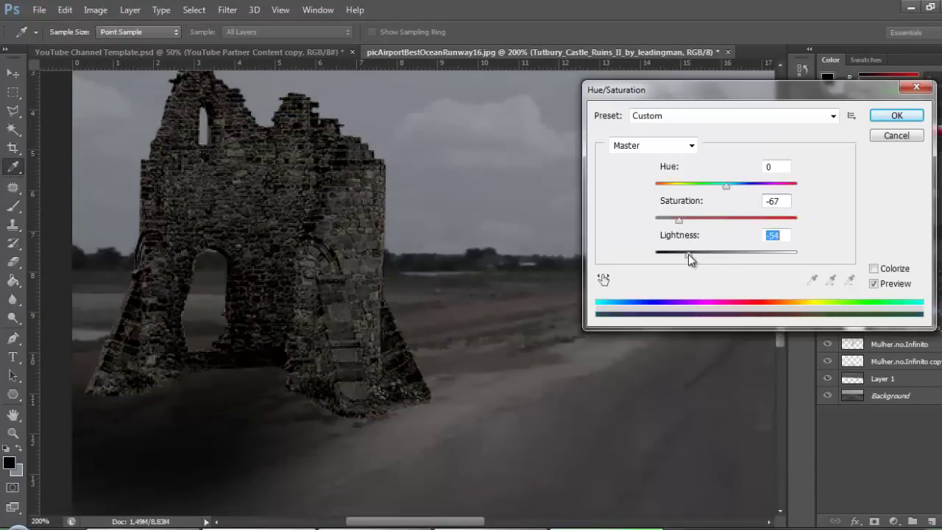
pyautogui.click(896, 115)
# Duplicate the castle layer and darken the copy with a Curves adjustment
pyautogui.hotkey('ctrl', 'j')
pyautogui.click(95, 9)
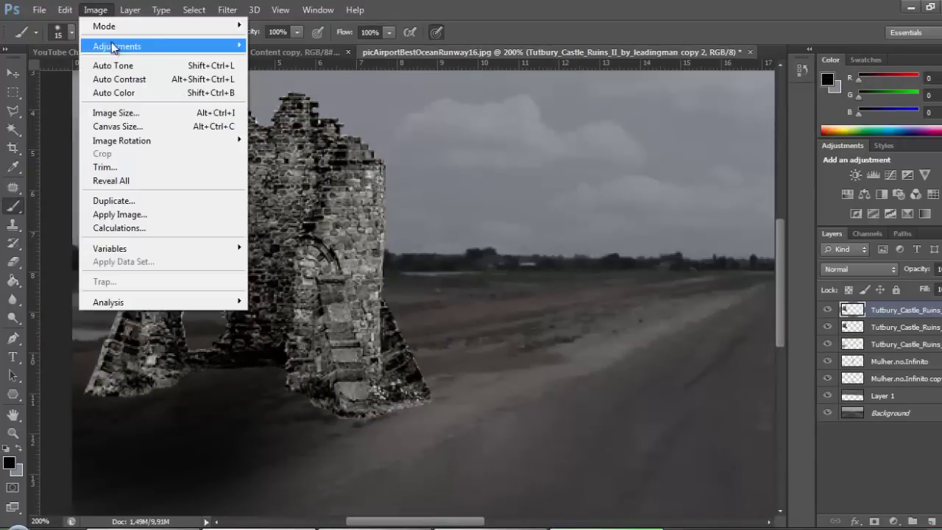
pyautogui.click(357, 78)
pyautogui.moveTo(813, 260); pyautogui.dragTo(782, 273)
pyautogui.press('Return')
pyautogui.click(874, 520)
# Hide the darker copy with a black mask, paint a band of wall back in, and merge down
pyautogui.press('g')
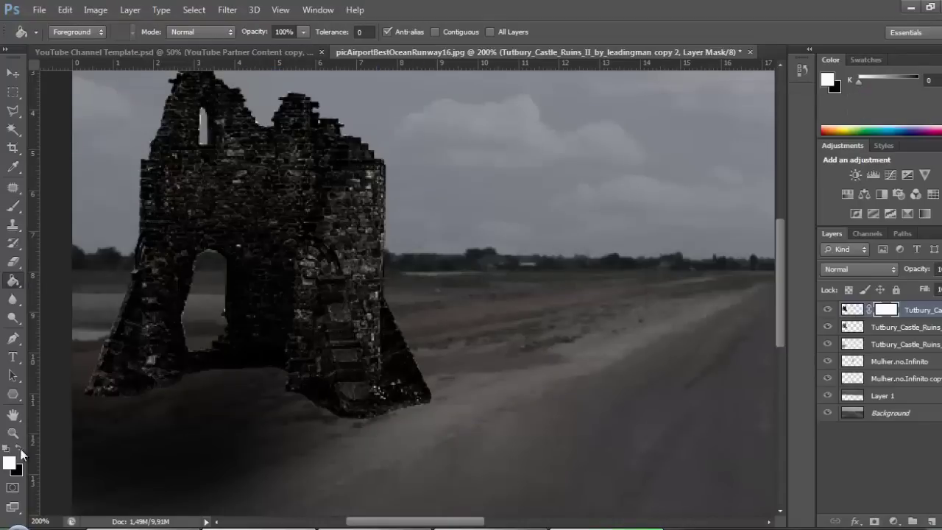
pyautogui.click(20, 449)
pyautogui.hotkey('alt', 'BackSpace')
pyautogui.click(18, 449)
pyautogui.press('b')
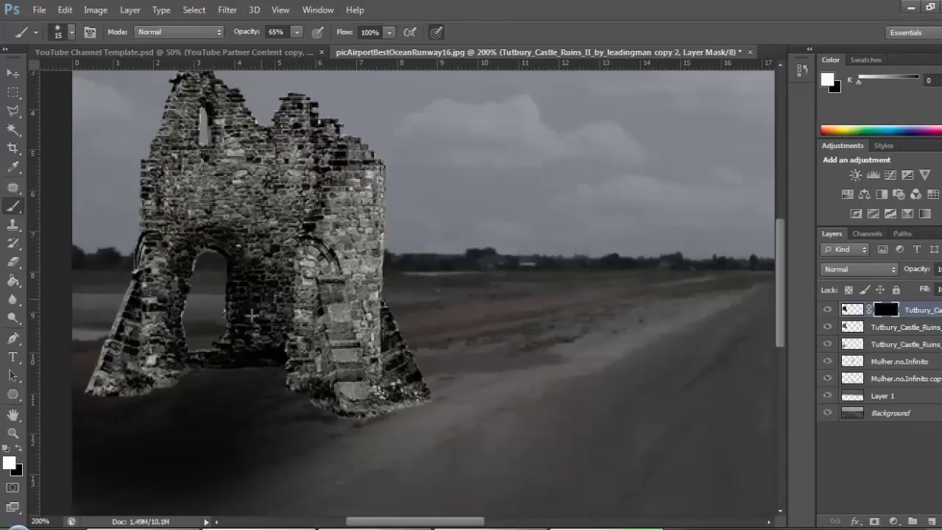
pyautogui.moveTo(261, 159); pyautogui.dragTo(293, 219)
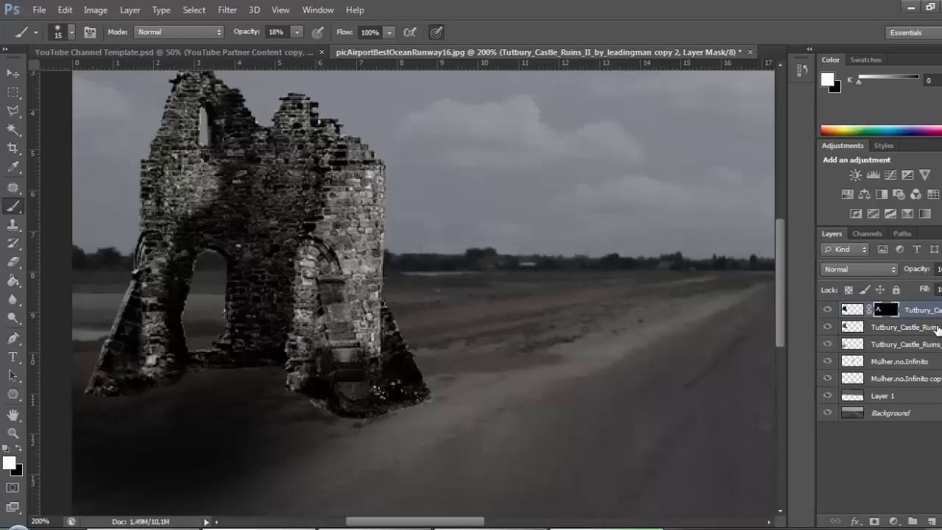
pyautogui.hotkey('ctrl', 'e')
pyautogui.press('l')
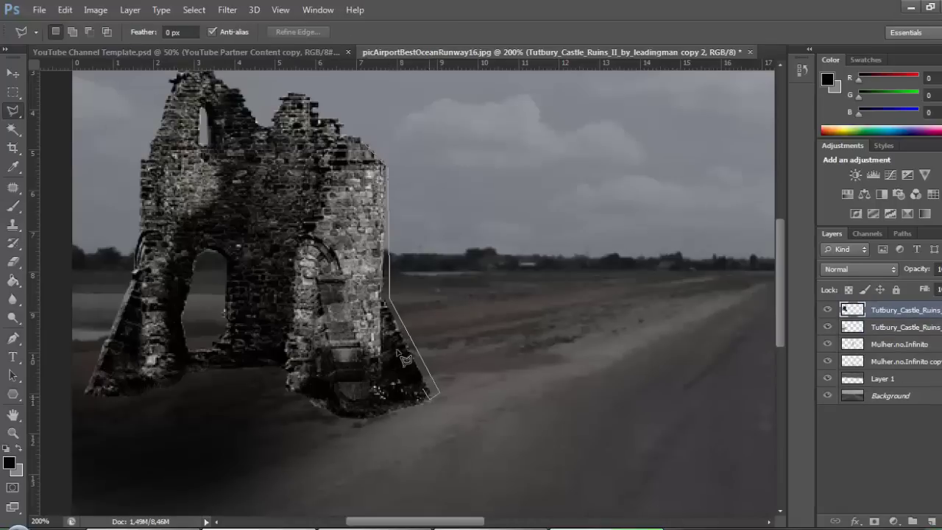
# Fill a strip beside the tower's right edge with white on a new layer
pyautogui.click(12, 280)
pyautogui.click(9, 462)
pyautogui.click(595, 194)
pyautogui.press('Return')
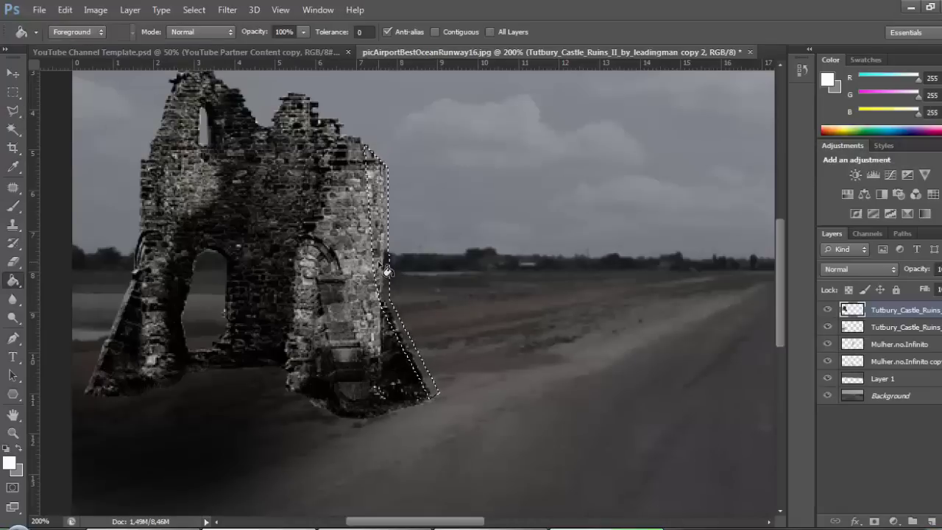
pyautogui.hotkey('ctrl', 'shift', 'alt', 'n')
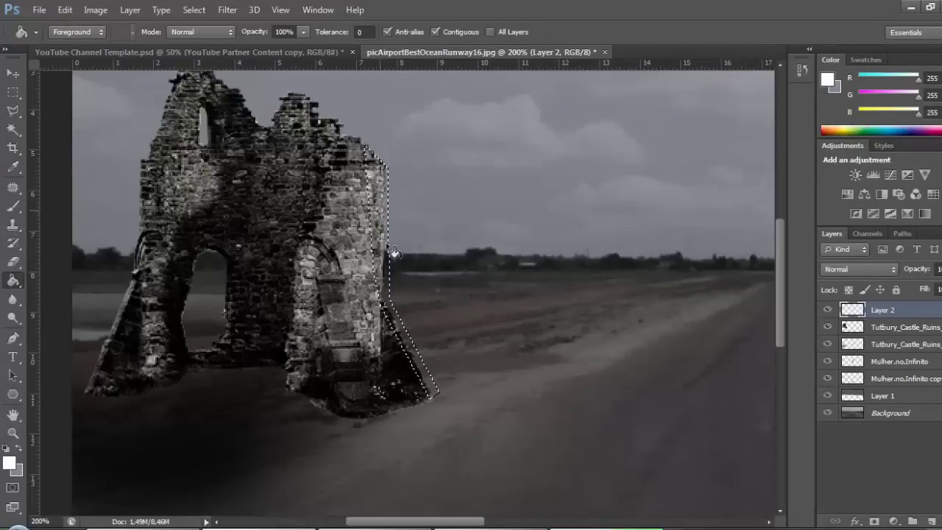
pyautogui.click(389, 252)
# Gaussian-blur the white strip and erase the glow below the horizon
pyautogui.click(227, 10)
pyautogui.click(442, 268)
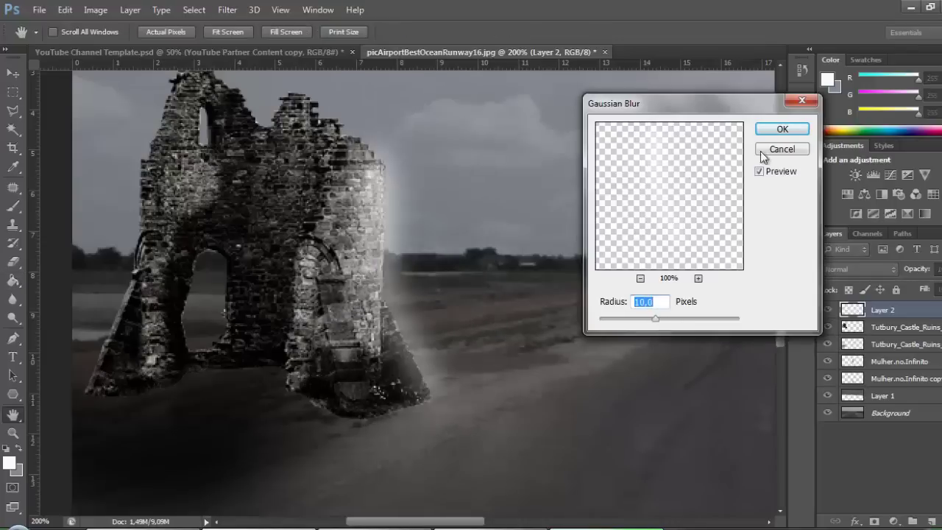
pyautogui.click(776, 129)
pyautogui.press('e')
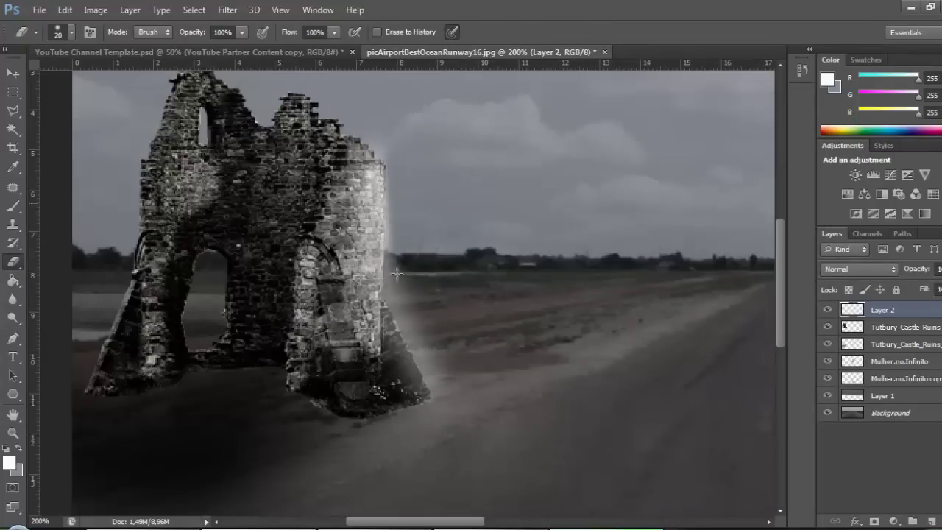
pyautogui.moveTo(396, 274); pyautogui.dragTo(406, 319)
# Review the whole scene and add a new empty Layer 3 above the glow
pyautogui.hotkey('ctrl', '-')
pyautogui.hotkey('ctrl', '+')
pyautogui.hotkey('ctrl', '+')
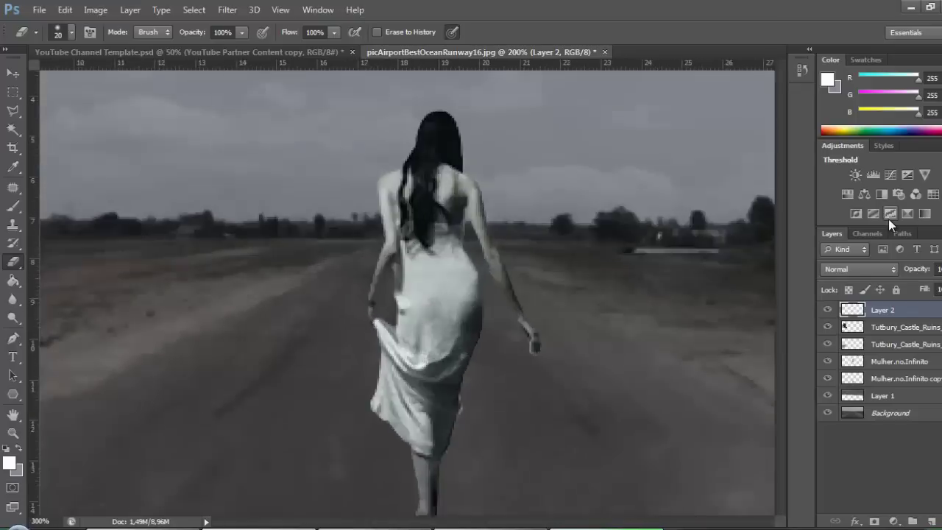
pyautogui.hotkey('ctrl', '-')
pyautogui.moveTo(386, 383); pyautogui.dragTo(622, 301)
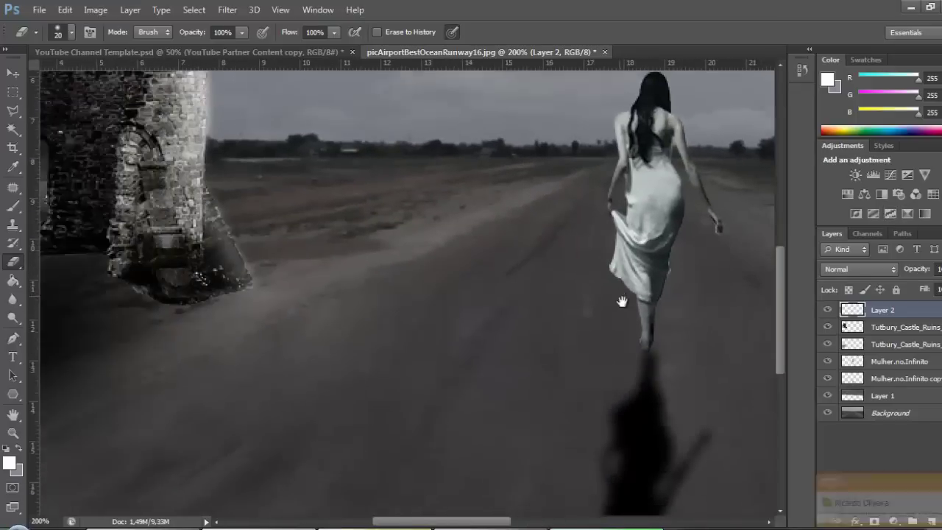
pyautogui.hotkey('ctrl', '-')
pyautogui.moveTo(257, 322); pyautogui.dragTo(353, 343)
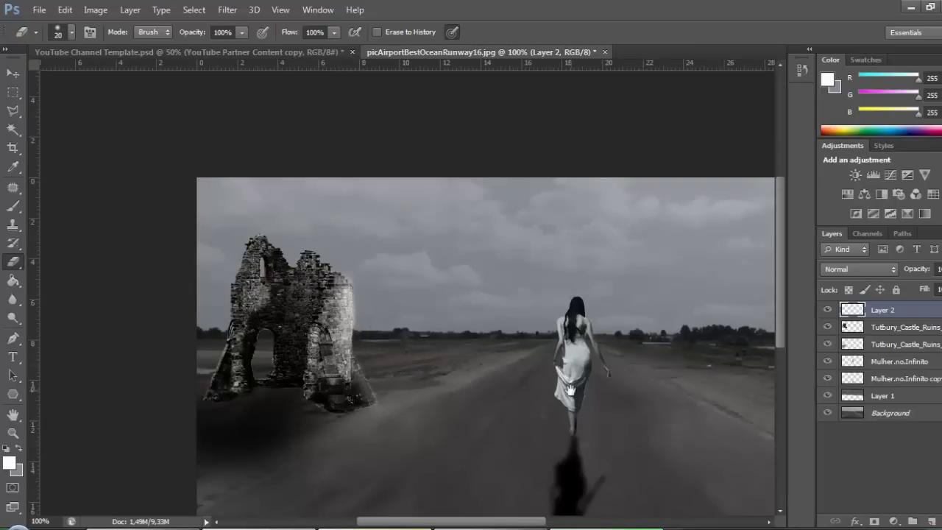
pyautogui.moveTo(571, 390); pyautogui.dragTo(508, 359)
pyautogui.click(12, 207)
pyautogui.hotkey('ctrl', 'shift', 'alt', 'n')
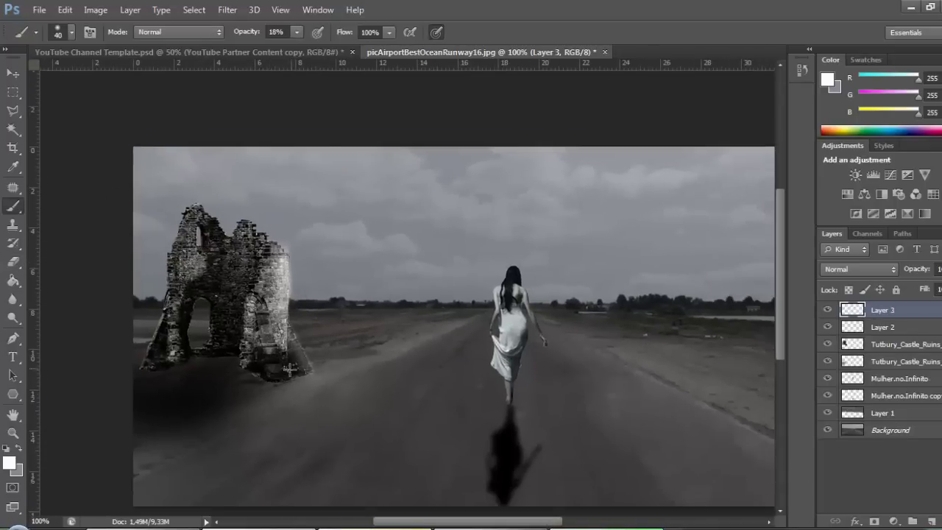
pyautogui.write('100')
pyautogui.moveTo(298, 368)
pyautogui.mouseDown()
pyautogui.moveTo(140, 355)
pyautogui.moveTo(330, 395)
pyautogui.mouseUp()
pyautogui.click(859, 269)
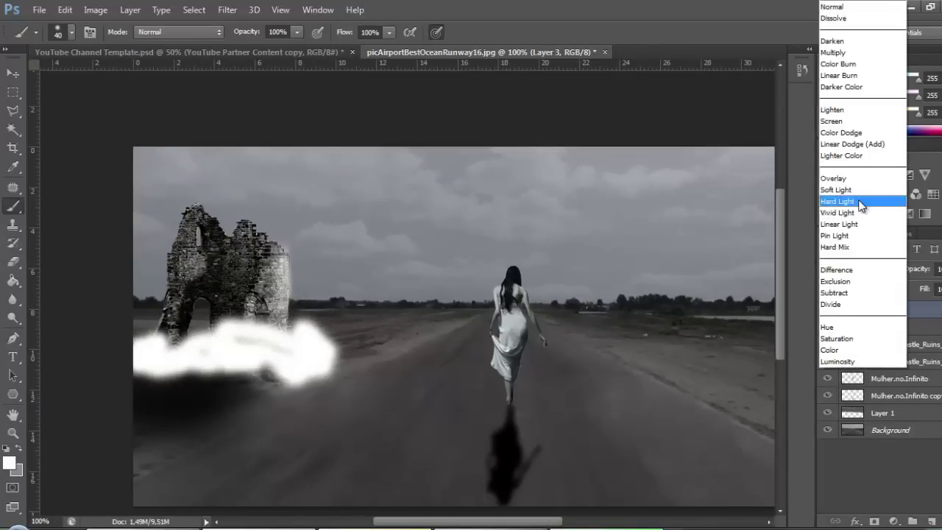
pyautogui.click(842, 187)
pyautogui.scroll(3, 854, 270)
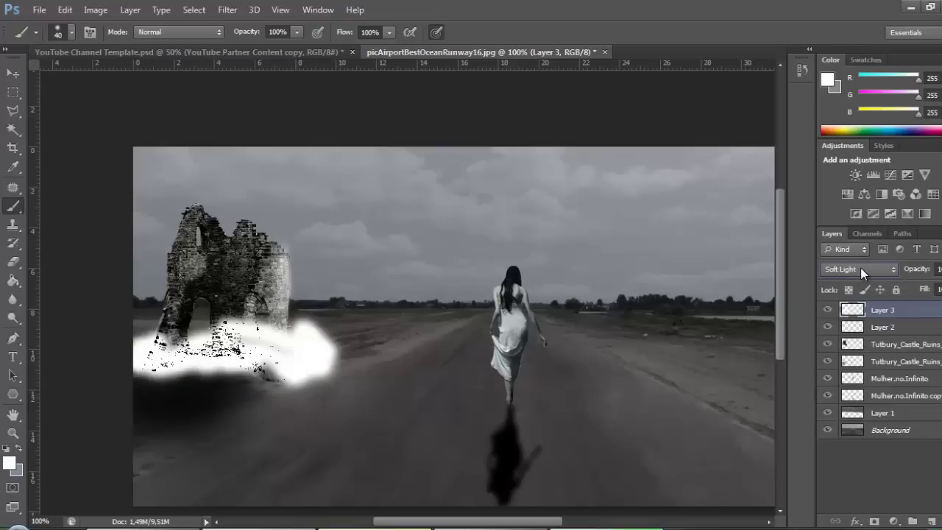
pyautogui.scroll(6, 862, 268)
pyautogui.scroll(6, 864, 269)
pyautogui.scroll(6, 865, 270)
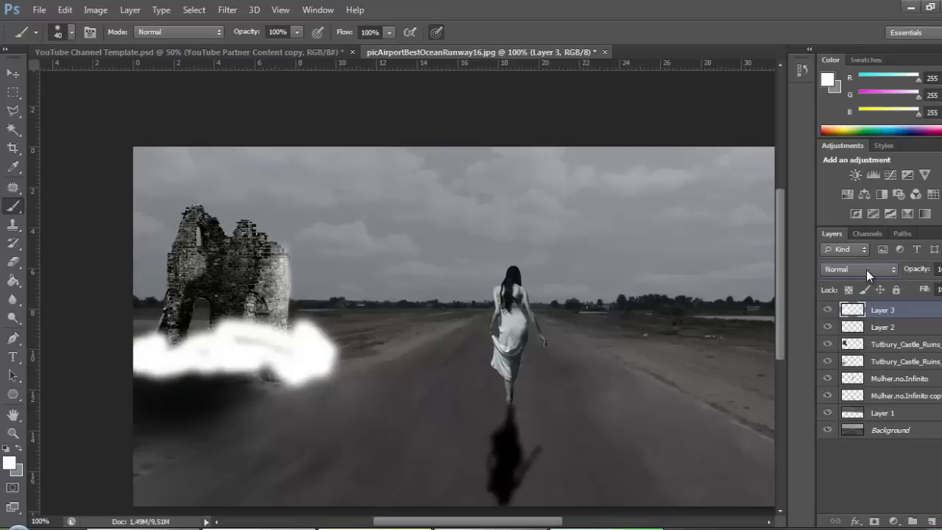
pyautogui.click(65, 10)
pyautogui.click(326, 373)
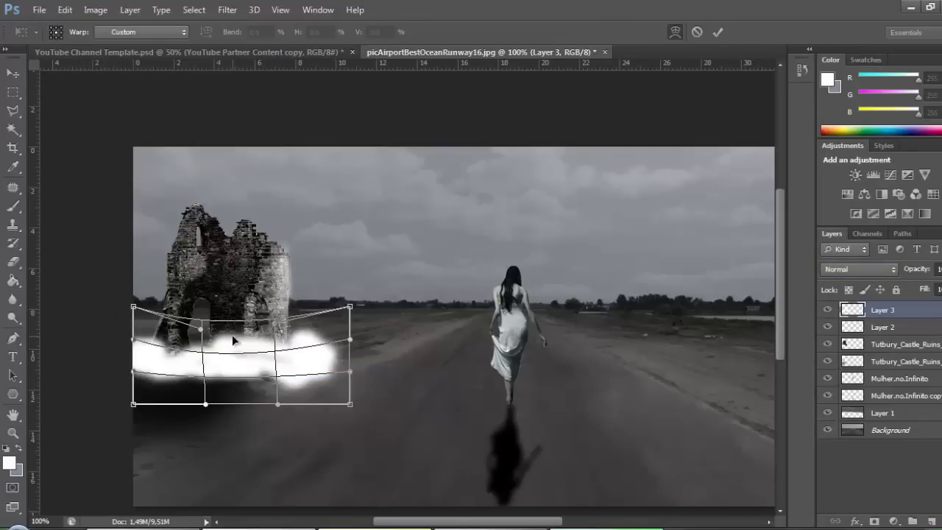
pyautogui.moveTo(324, 329); pyautogui.dragTo(316, 368)
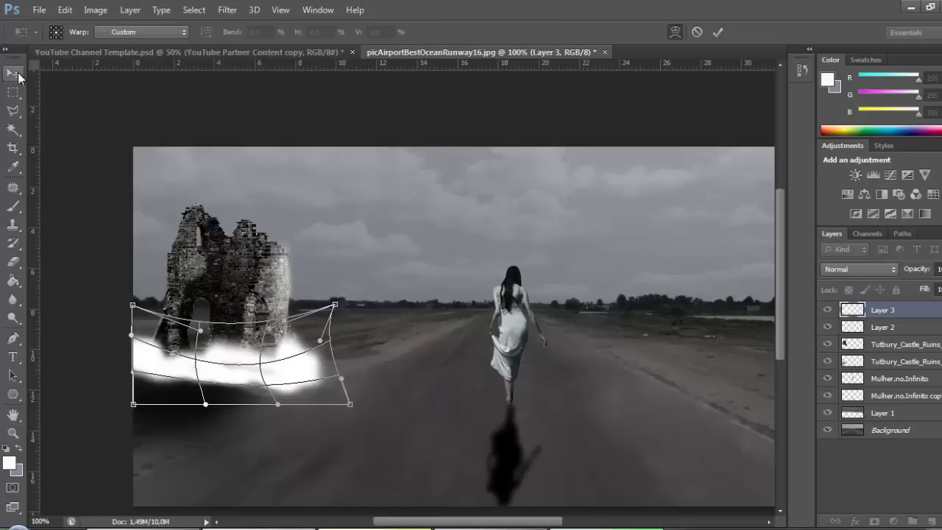
pyautogui.press('Return')
pyautogui.moveTo(919, 280); pyautogui.dragTo(907, 272)
pyautogui.press('b')
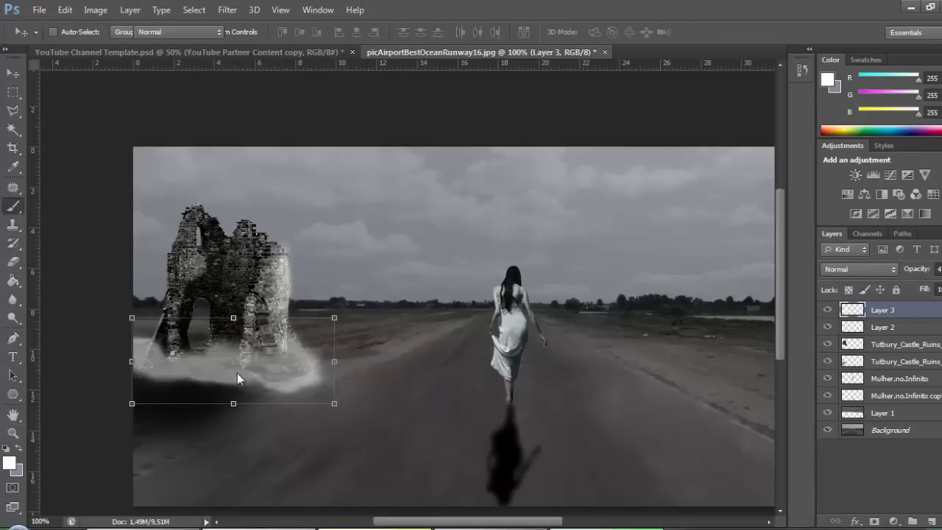
pyautogui.press('v')
pyautogui.hotkey('ctrl', 'j')
pyautogui.hotkey('ctrl', 't')
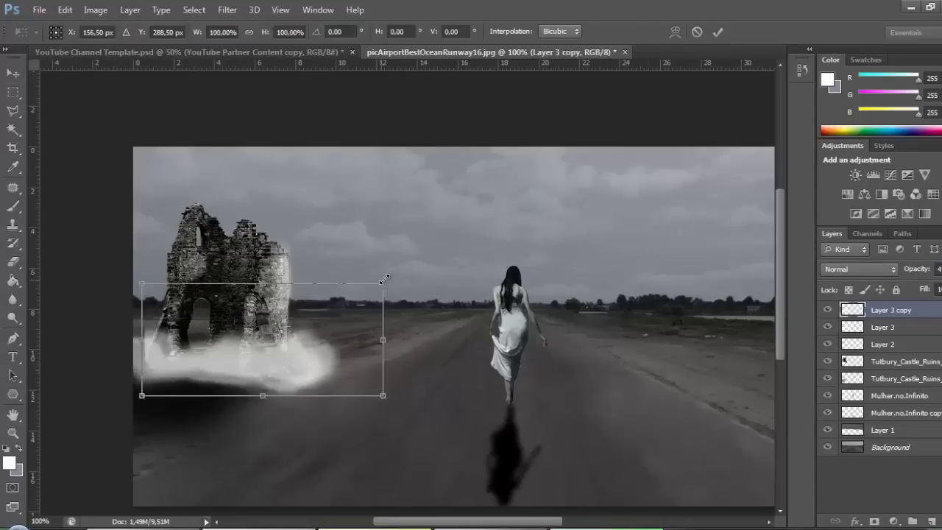
pyautogui.moveTo(267, 366)
pyautogui.mouseDown()
pyautogui.moveTo(219, 380)
pyautogui.moveTo(259, 353)
pyautogui.mouseUp()
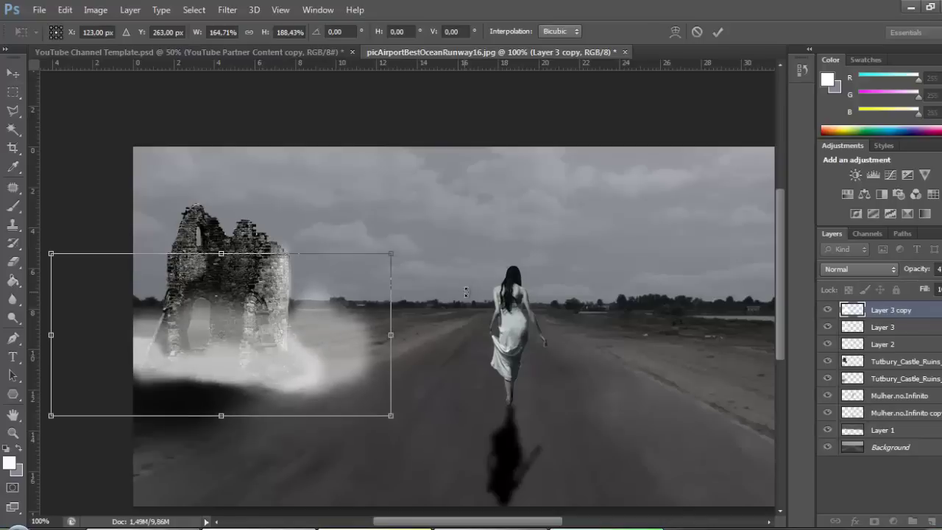
pyautogui.click(15, 111)
pyautogui.press('Return')
pyautogui.press('e')
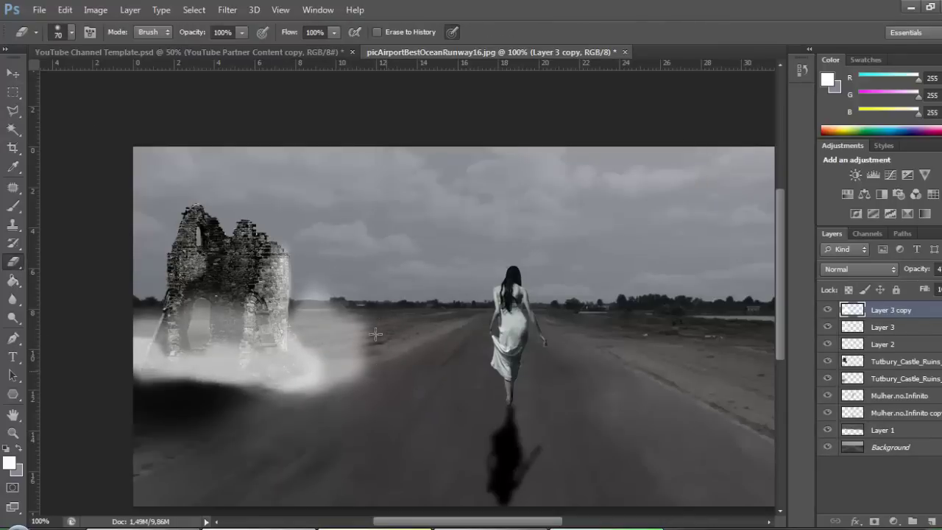
pyautogui.moveTo(341, 332); pyautogui.dragTo(368, 353)
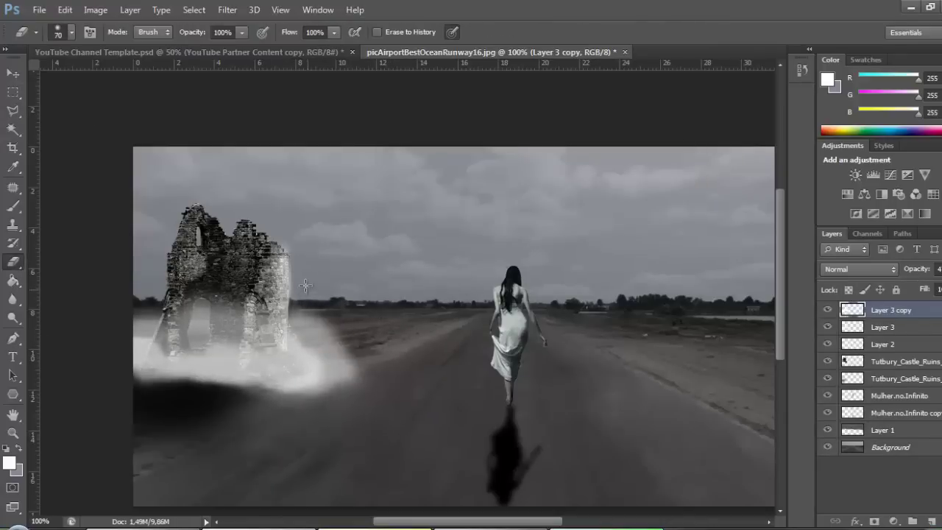
pyautogui.moveTo(356, 397); pyautogui.dragTo(295, 398)
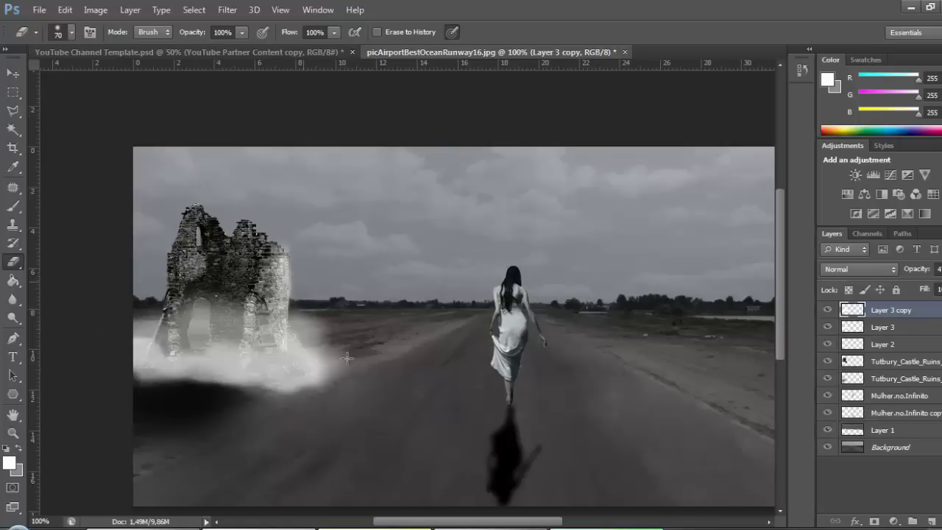
pyautogui.press('Delete')
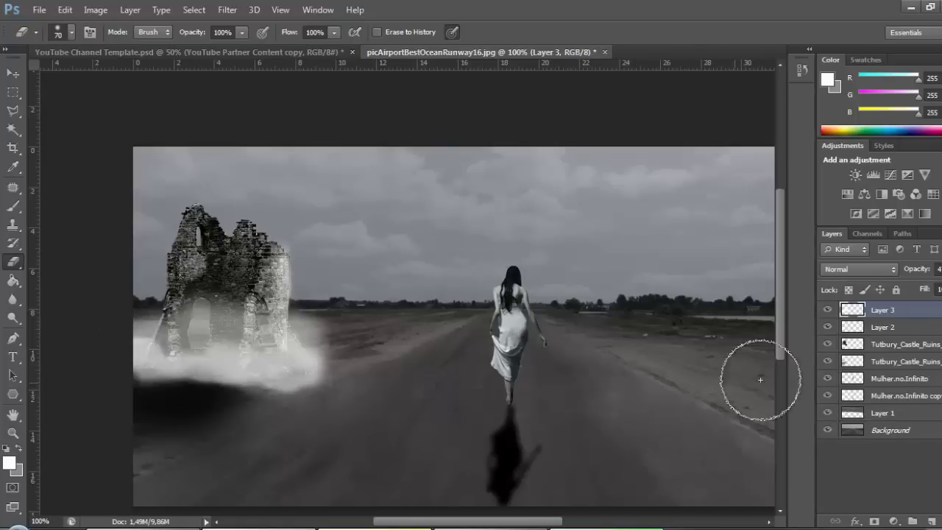
pyautogui.press('Delete')
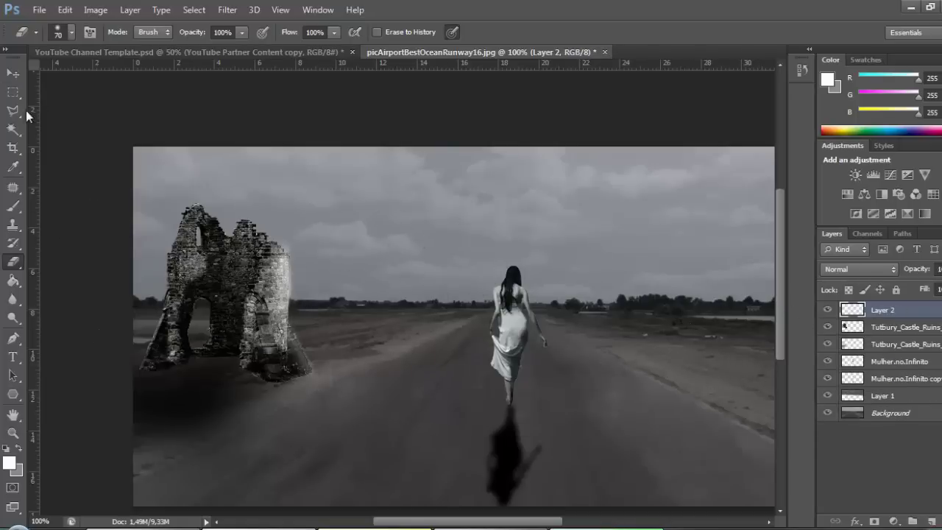
# Place the 405 Cagsawa ruins image into the scene
pyautogui.click(39, 9)
pyautogui.click(66, 273)
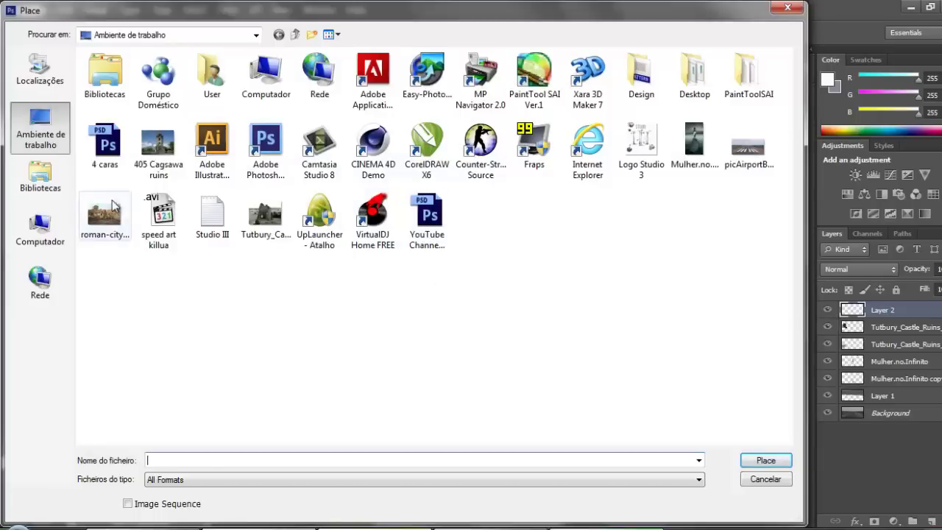
pyautogui.click(158, 143)
pyautogui.click(781, 462)
pyautogui.moveTo(662, 379); pyautogui.dragTo(643, 382)
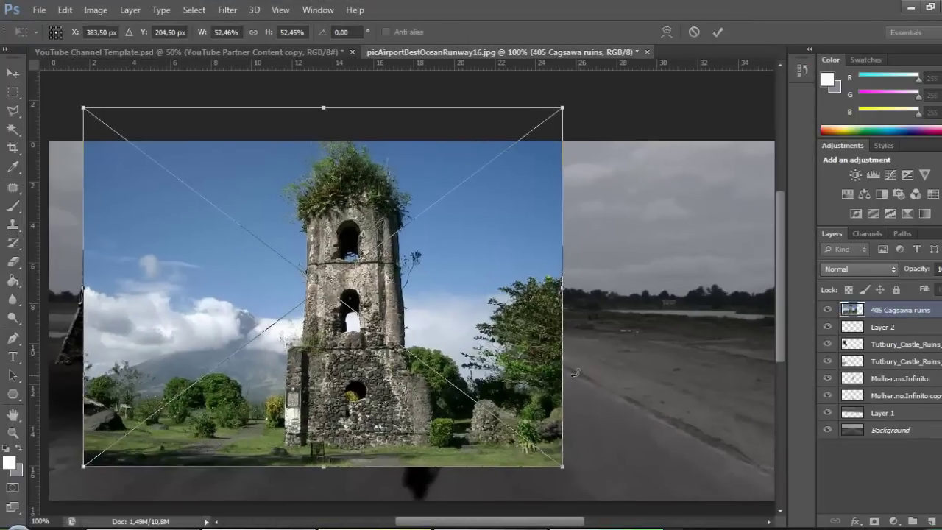
pyautogui.press('l')
# Trace the stone tower with the Polygonal Lasso at 200% zoom
pyautogui.press('Return')
pyautogui.hotkey('ctrl', '+')
pyautogui.moveTo(392, 162); pyautogui.dragTo(381, 229)
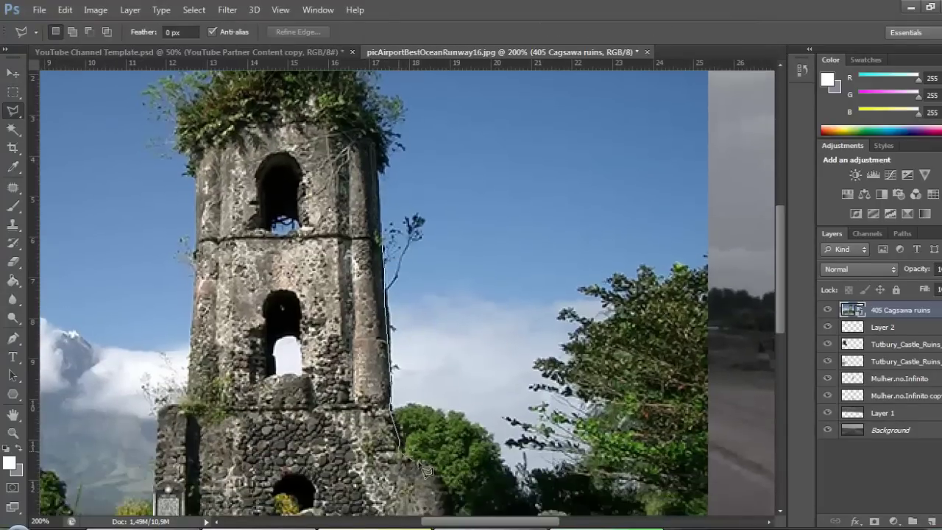
pyautogui.scroll(-2, 427, 471)
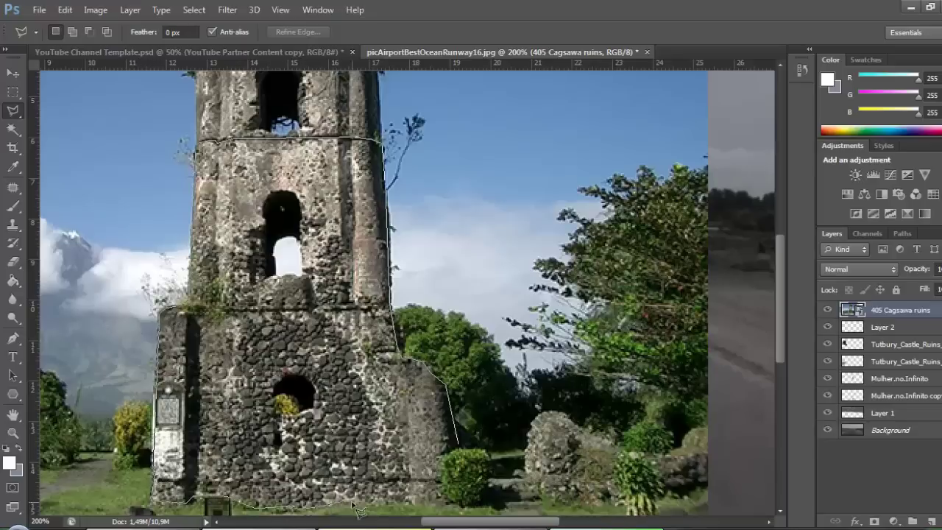
pyautogui.doubleClick(468, 454)
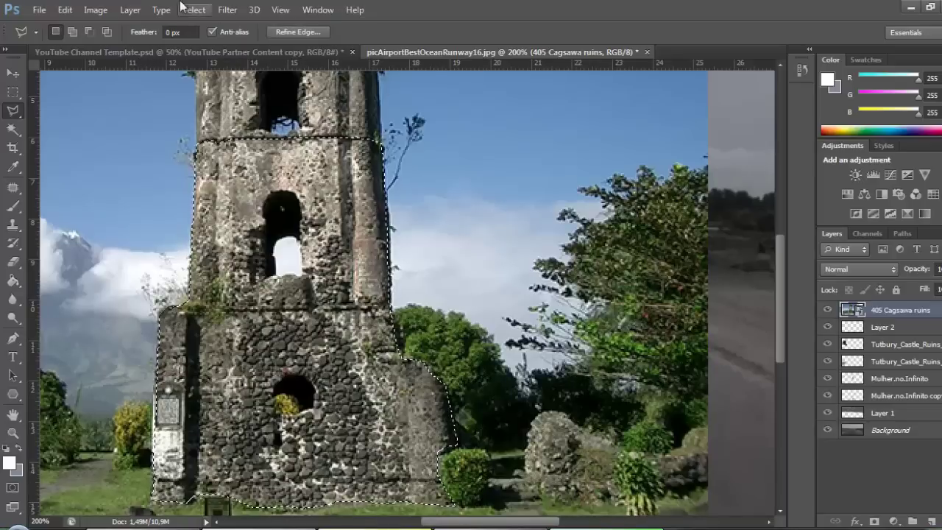
# Delete everything outside the tower and move it to the scene's right edge
pyautogui.rightClick(668, 253)
pyautogui.press('Escape')
pyautogui.hotkey('ctrl', 'shift', 'i')
pyautogui.press('Delete')
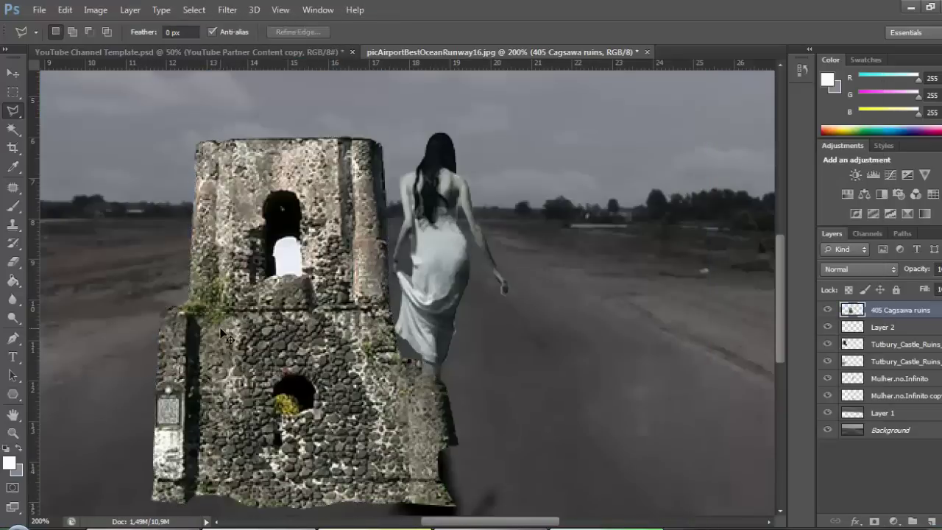
pyautogui.press('v')
pyautogui.hotkey('ctrl', '-')
pyautogui.hotkey('ctrl', '-')
pyautogui.moveTo(311, 329)
pyautogui.mouseDown()
pyautogui.moveTo(605, 324)
pyautogui.moveTo(591, 308)
pyautogui.mouseUp()
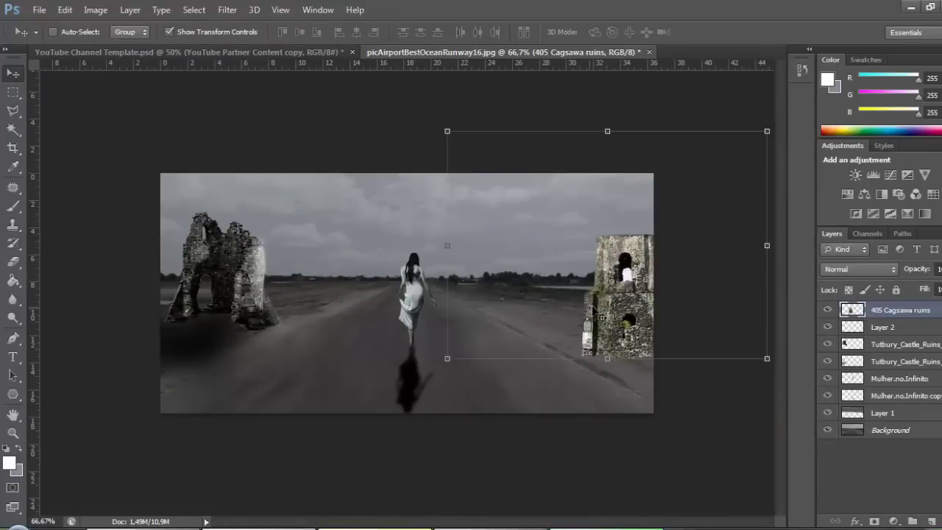
# Merge the 405 Cagsawa ruins piece down into the Layer 2 tower
pyautogui.hotkey('ctrl', '+')
pyautogui.hotkey('ctrl', '+')
pyautogui.hscroll(10, 665, 395)
pyautogui.press('l')
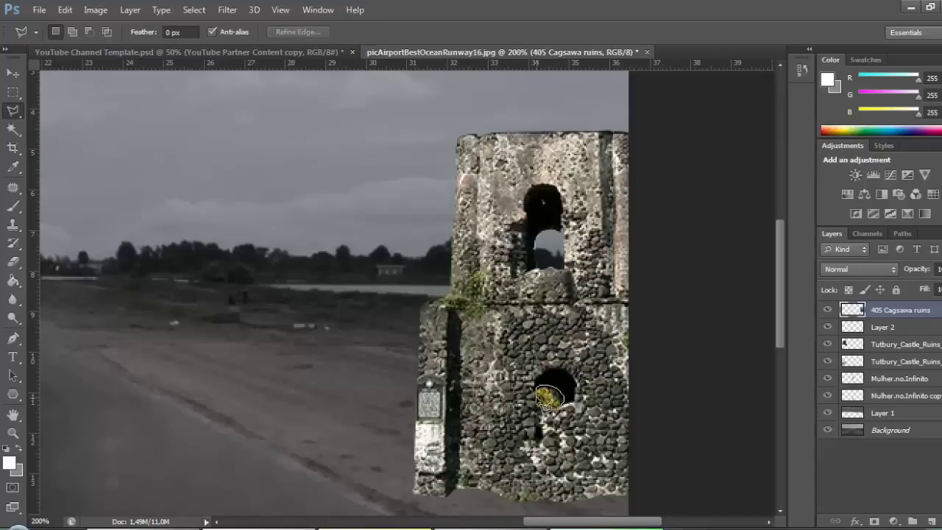
pyautogui.hotkey('ctrl', 'e')
# Skew a corner of the tower slightly with a free transform
pyautogui.press('v')
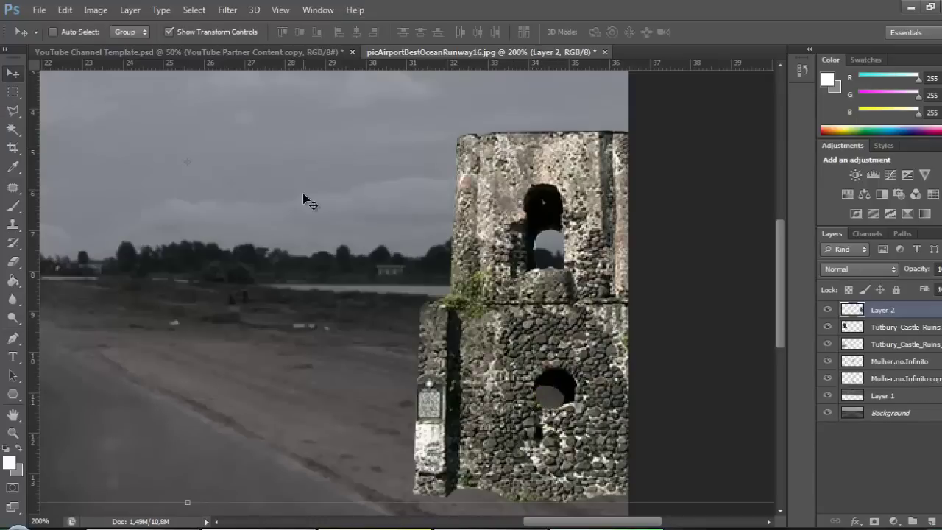
pyautogui.click(64, 10)
pyautogui.click(353, 358)
pyautogui.hotkey('ctrl', '-')
pyautogui.hotkey('ctrl', '-')
pyautogui.moveTo(246, 131)
pyautogui.mouseDown()
pyautogui.moveTo(259, 136)
pyautogui.moveTo(247, 130)
pyautogui.mouseUp()
pyautogui.press('m')
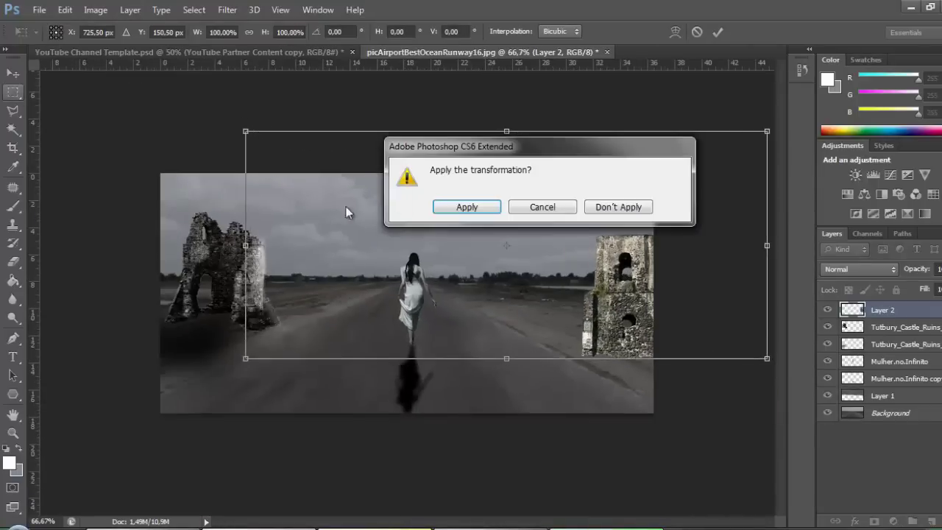
pyautogui.click(613, 207)
# Copy the tower to Layer 3 and warp the right ruin rounder, then commit
pyautogui.hotkey('ctrl', 'shift', 'alt', 'n')
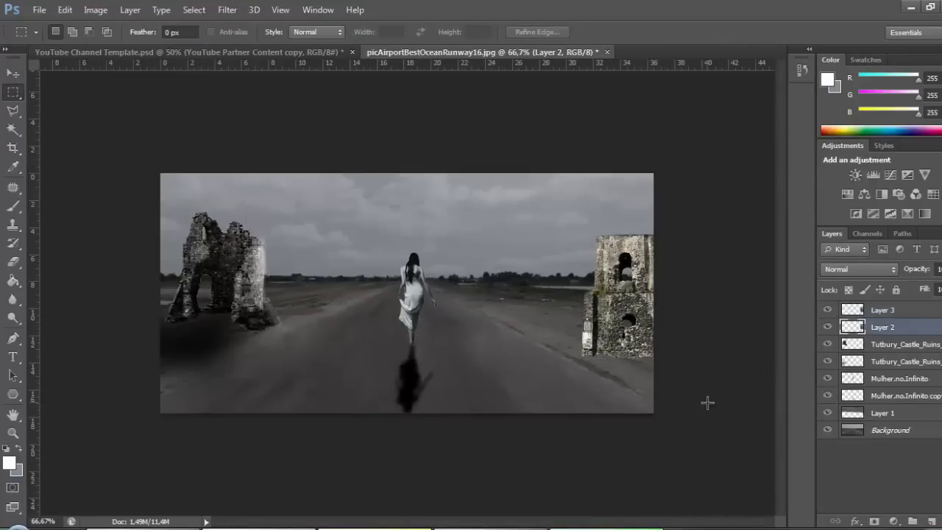
pyautogui.hotkey('ctrl', 'd')
pyautogui.hotkey('alt', ']')
pyautogui.press('v')
pyautogui.click(64, 10)
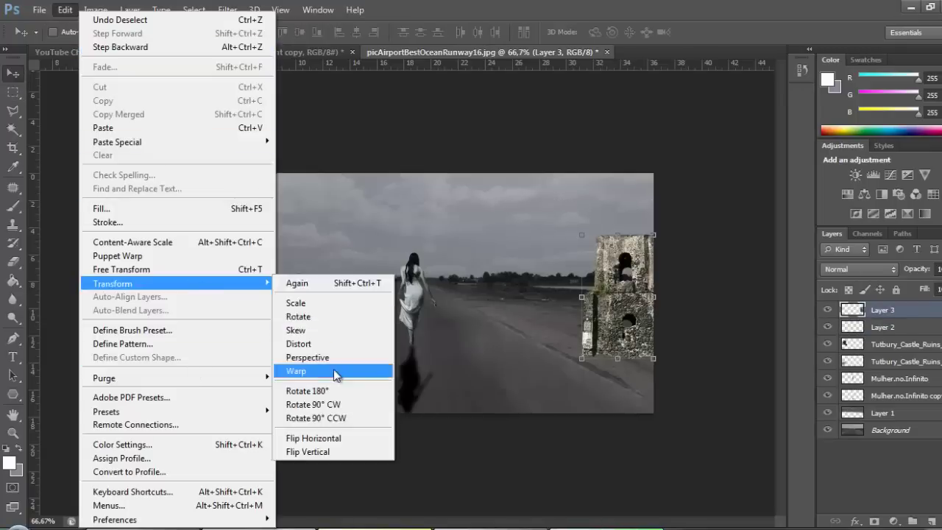
pyautogui.click(334, 371)
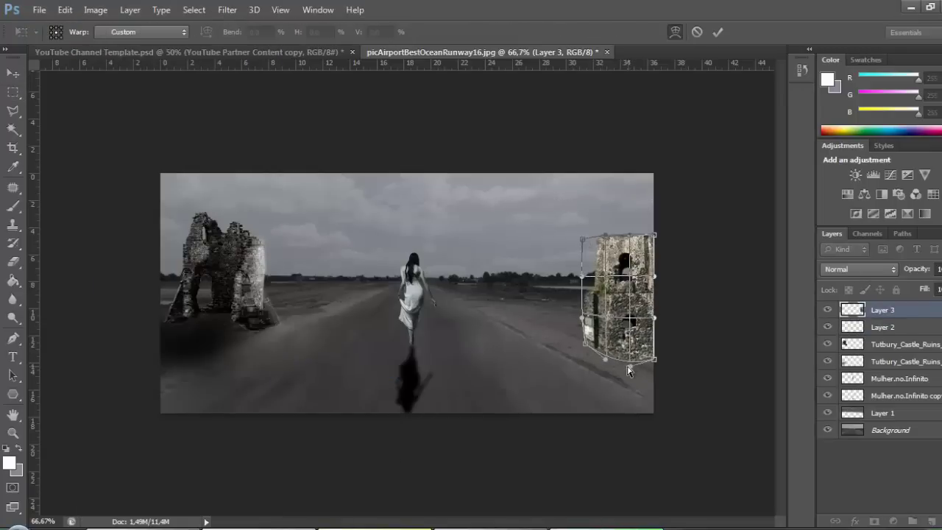
pyautogui.moveTo(629, 372); pyautogui.dragTo(625, 368)
pyautogui.moveTo(654, 236); pyautogui.dragTo(656, 248)
pyautogui.click(13, 92)
pyautogui.click(467, 206)
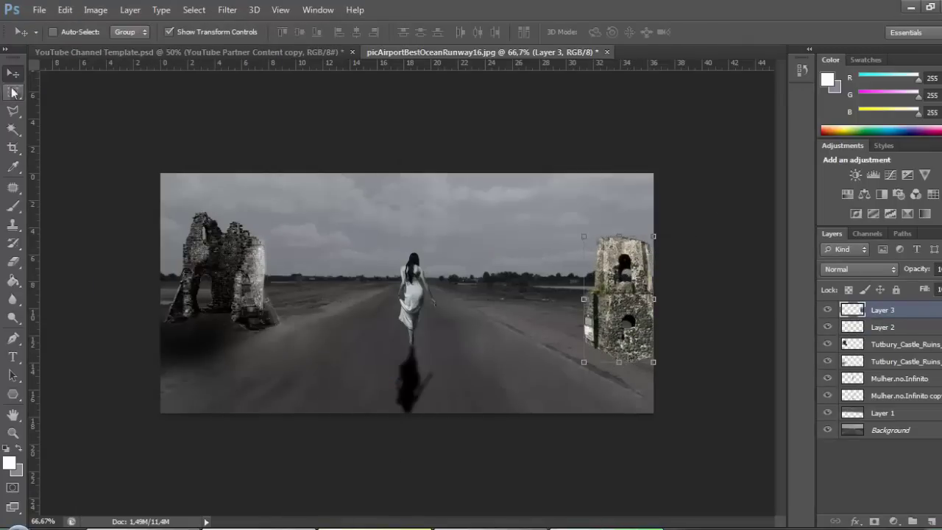
# Desaturate the right tower with Hue/Saturation at Saturation -62
pyautogui.click(95, 10)
pyautogui.click(312, 122)
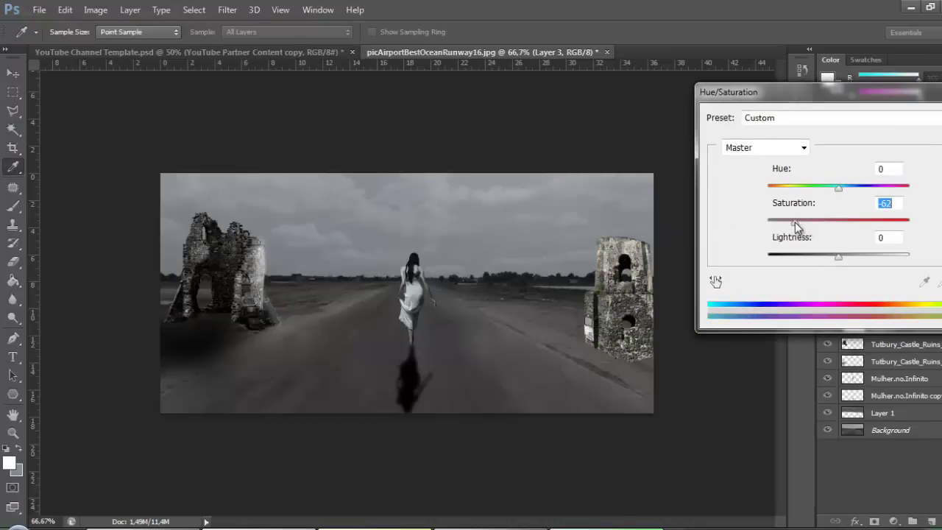
pyautogui.press('Tab')
pyautogui.moveTo(725, 92); pyautogui.dragTo(702, 168)
pyautogui.press('Return')
pyautogui.hotkey('ctrl', '+')
pyautogui.hotkey('ctrl', '+')
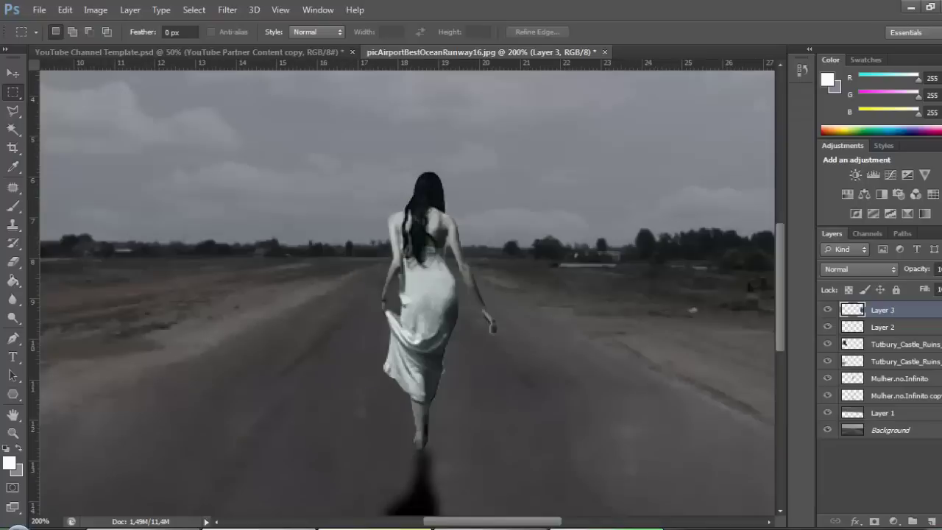
pyautogui.hscroll(5, 157, 373)
# Duplicate the tower layer and darken the copy with a Curves adjustment
pyautogui.hotkey('ctrl', 'j')
pyautogui.click(95, 9)
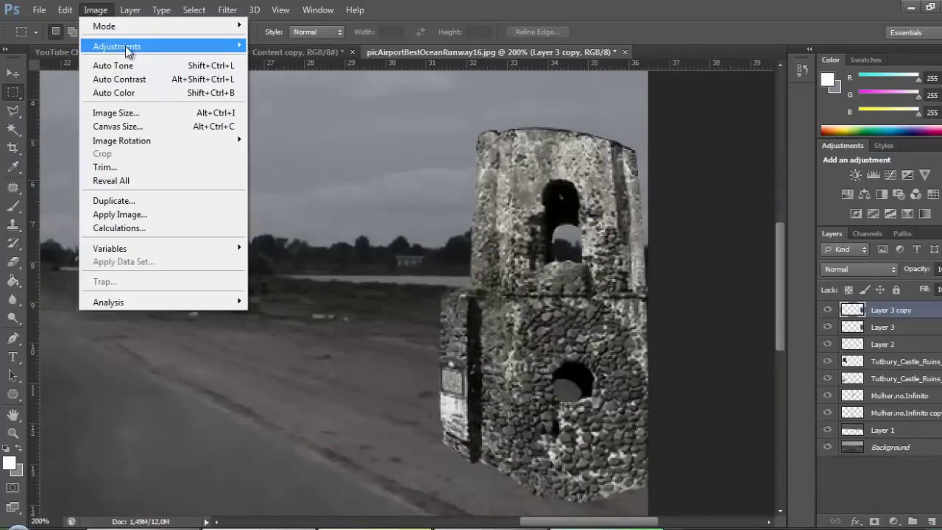
pyautogui.moveTo(117, 46)
pyautogui.click(301, 76)
pyautogui.moveTo(837, 275); pyautogui.dragTo(837, 268)
pyautogui.press('Return')
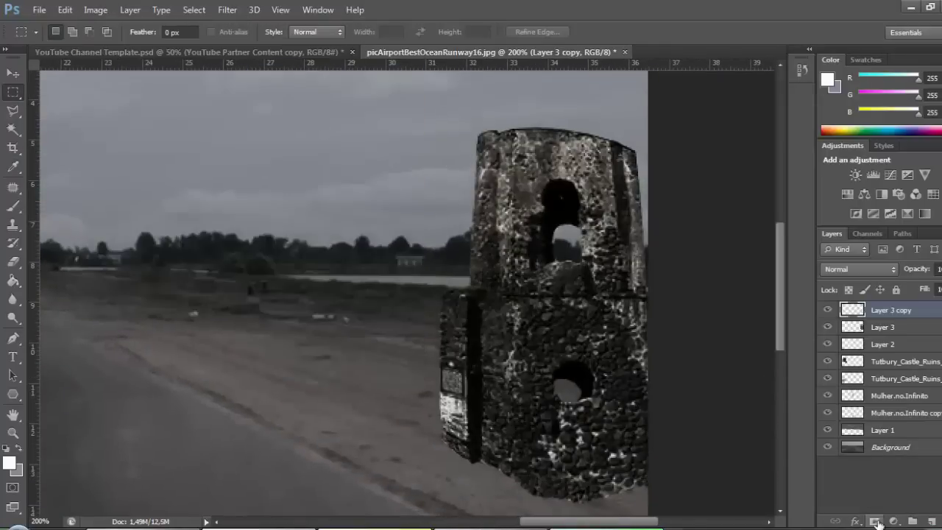
# Give the darkened copy a black layer mask and brush white to reveal it over the tower
pyautogui.click(876, 522)
pyautogui.click(13, 281)
pyautogui.press('x')
pyautogui.click(125, 437)
pyautogui.click(12, 206)
pyautogui.press('x')
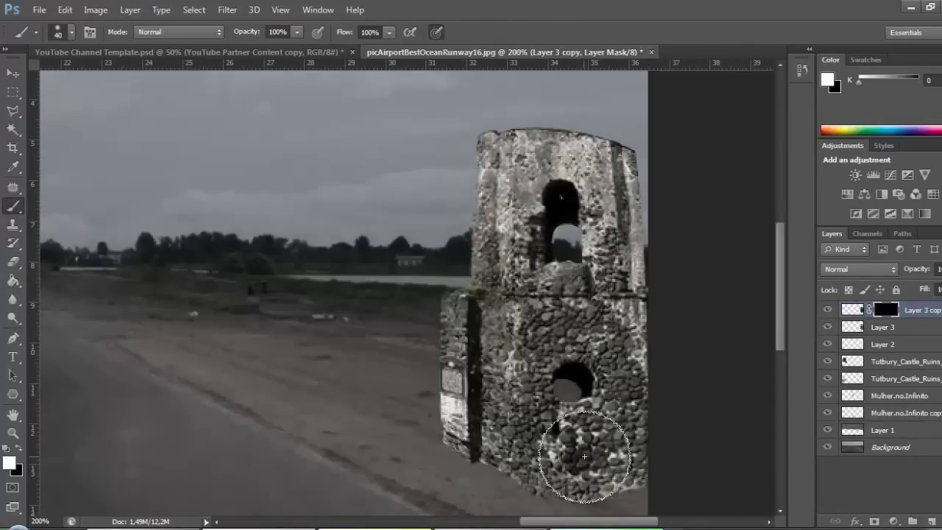
pyautogui.moveTo(584, 457)
pyautogui.mouseDown()
pyautogui.moveTo(555, 335)
pyautogui.moveTo(616, 188)
pyautogui.mouseUp()
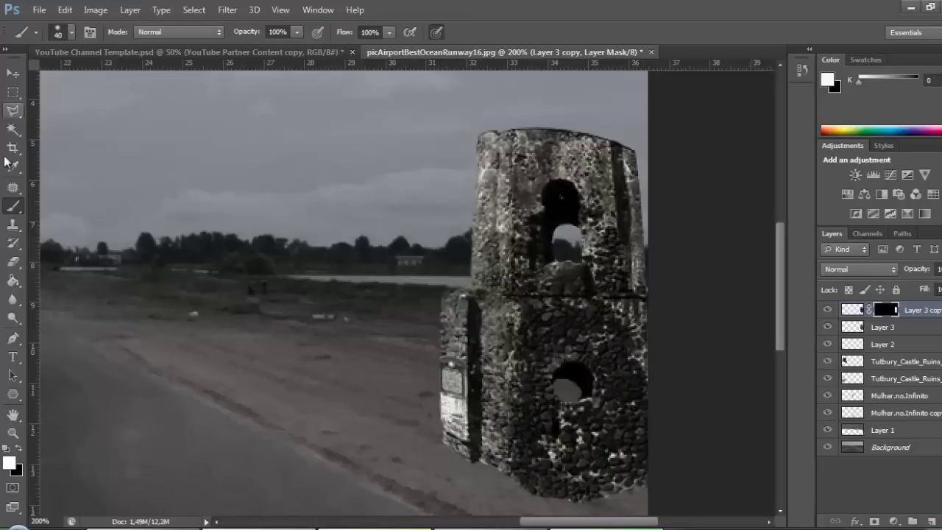
# Move Layer 3 above Layer 3 copy, then lasso the tower's left edge and fill it white
pyautogui.press('m')
pyautogui.moveTo(912, 334); pyautogui.dragTo(912, 304)
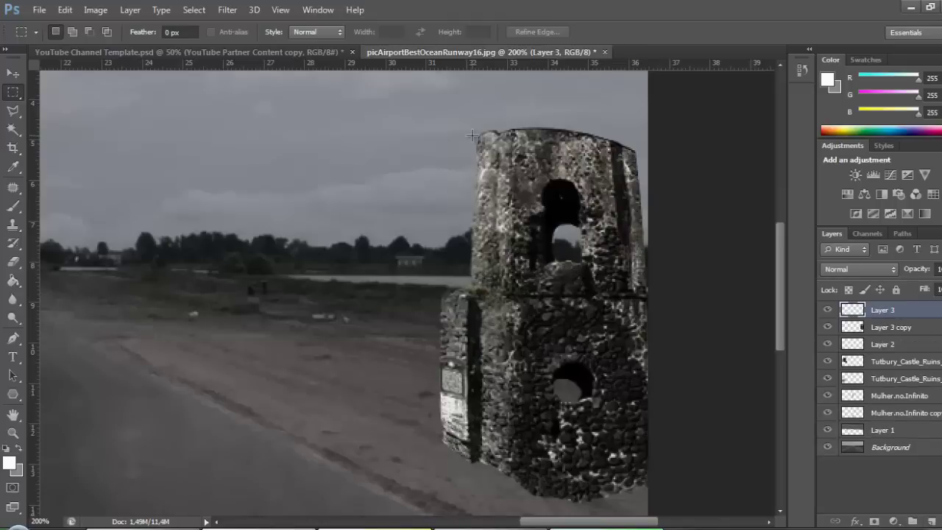
pyautogui.click(15, 111)
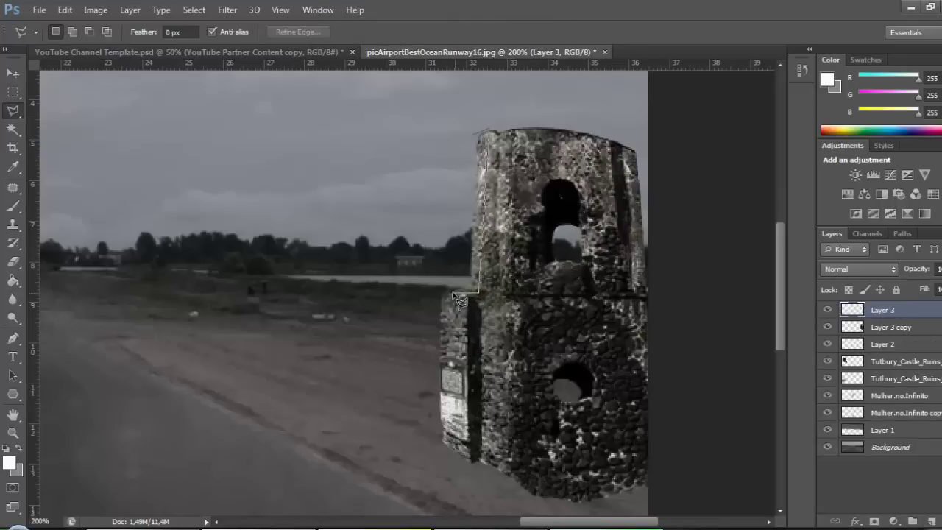
pyautogui.click(482, 144)
pyautogui.press('g')
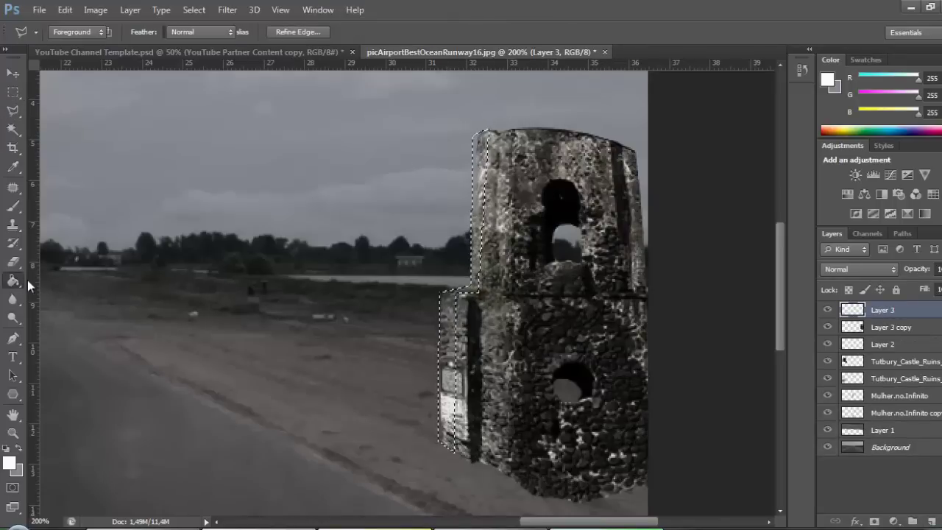
pyautogui.click(460, 331)
# Soften the white edge with a 7 px Gaussian Blur and erase the excess
pyautogui.click(228, 9)
pyautogui.click(243, 25)
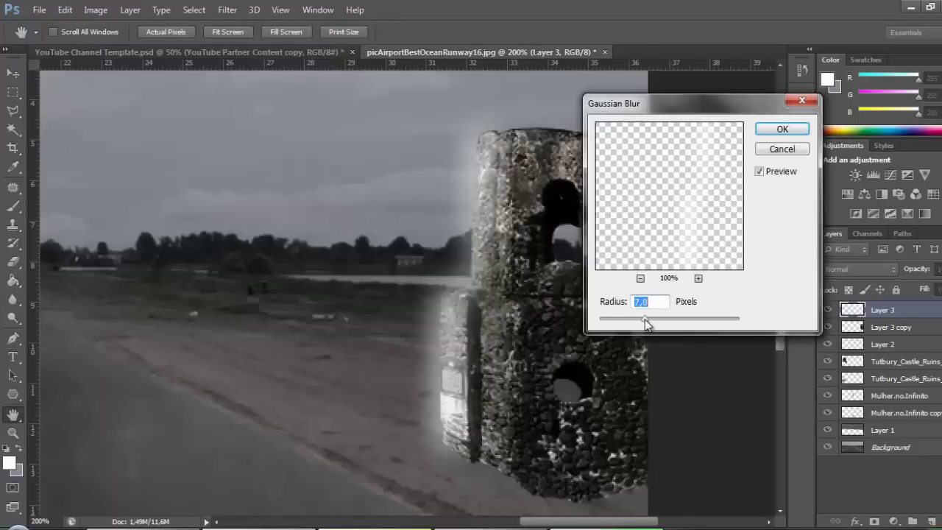
pyautogui.click(782, 128)
pyautogui.keyDown('ctrl'); pyautogui.click(852, 310); pyautogui.keyUp('ctrl')
pyautogui.click(512, 208)
pyautogui.click(12, 262)
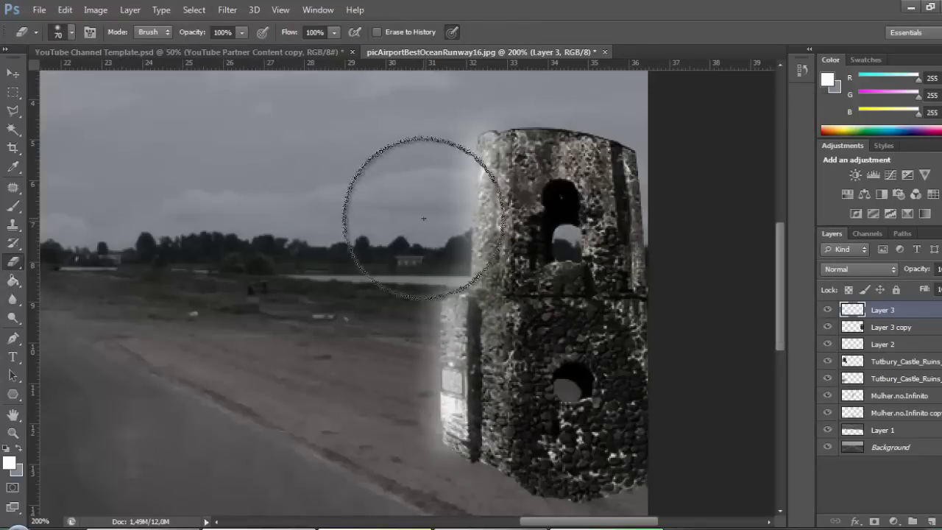
pyautogui.hotkey('ctrl', '-')
pyautogui.hotkey('ctrl', '-')
# Duplicate the white glow onto a new layer
pyautogui.hotkey('ctrl', 'j')
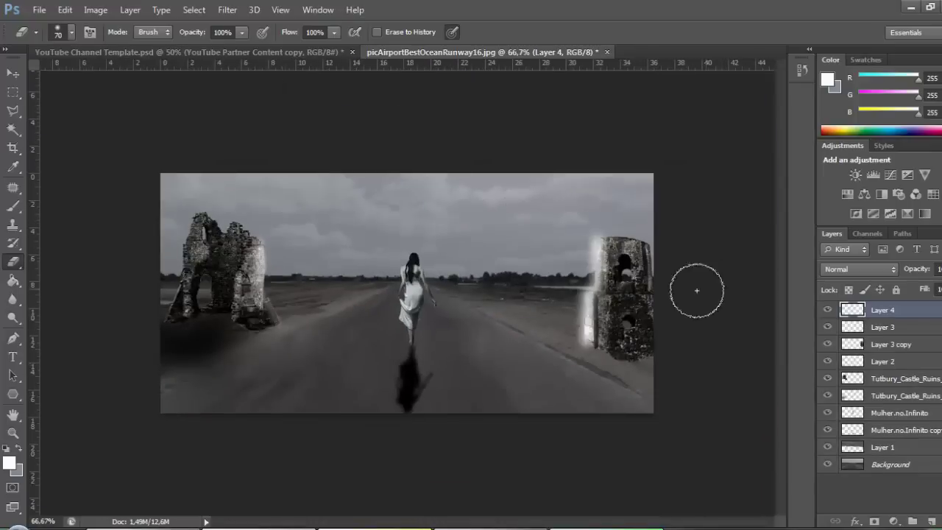
pyautogui.moveTo(852, 309); pyautogui.dragTo(837, 328)
pyautogui.click(65, 9)
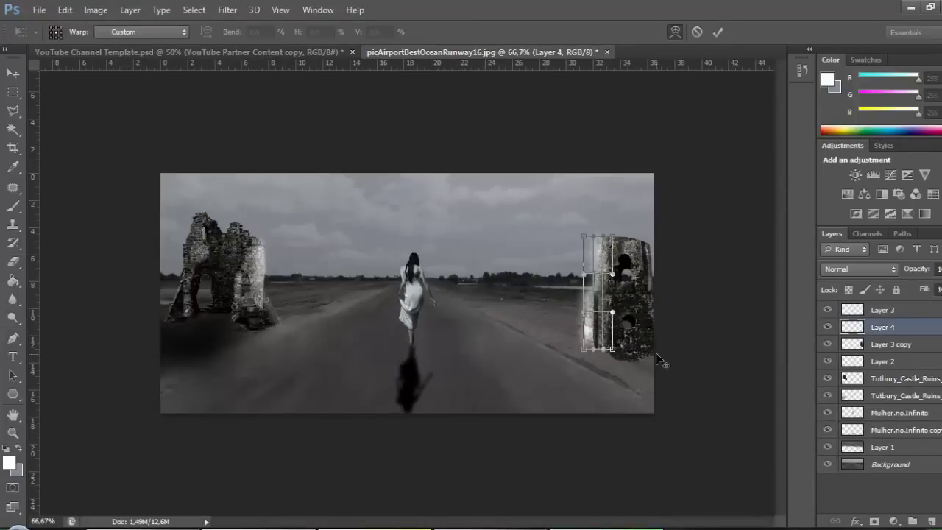
# Duplicate Layer 3 copy and skew it flat across the road with Perspective
pyautogui.press('v')
pyautogui.click(883, 345)
pyautogui.hotkey('alt', 'e')
pyautogui.press('Escape')
pyautogui.hotkey('ctrl', 'j')
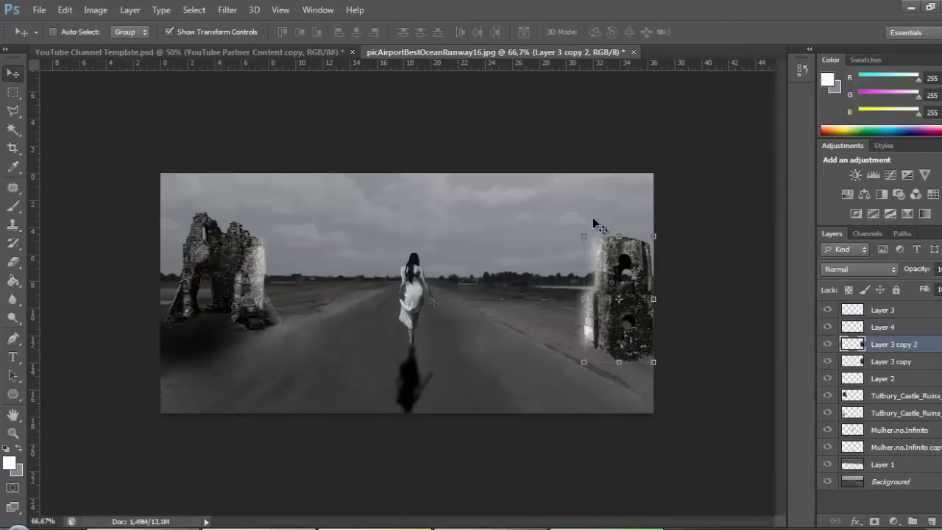
pyautogui.hotkey('alt', 'e')
pyautogui.click(347, 357)
pyautogui.moveTo(618, 362); pyautogui.dragTo(647, 375)
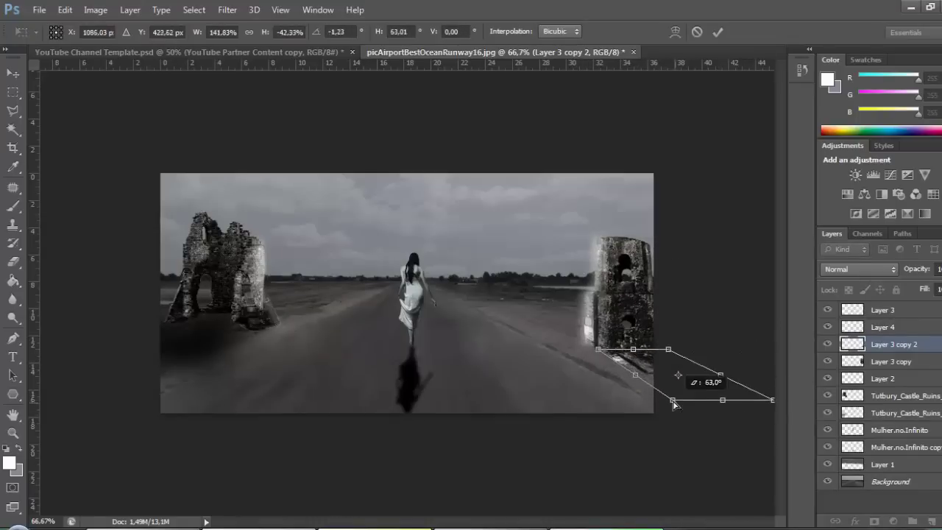
pyautogui.press('Return')
# Turn the shadow black with Lightness -100 and blur it 20.9 px
pyautogui.hotkey('alt', 'e')
pyautogui.press('Escape')
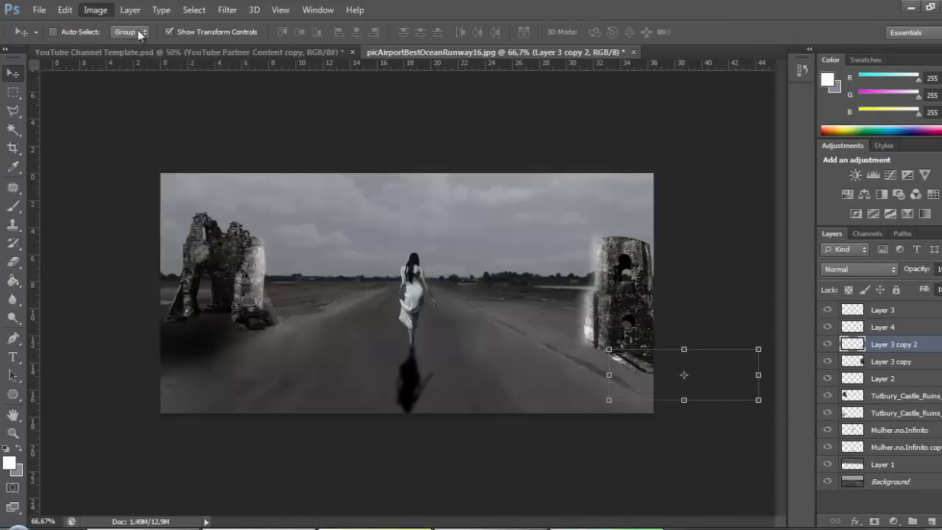
pyautogui.hotkey('alt', 'i')
pyautogui.click(338, 109)
pyautogui.press('Return')
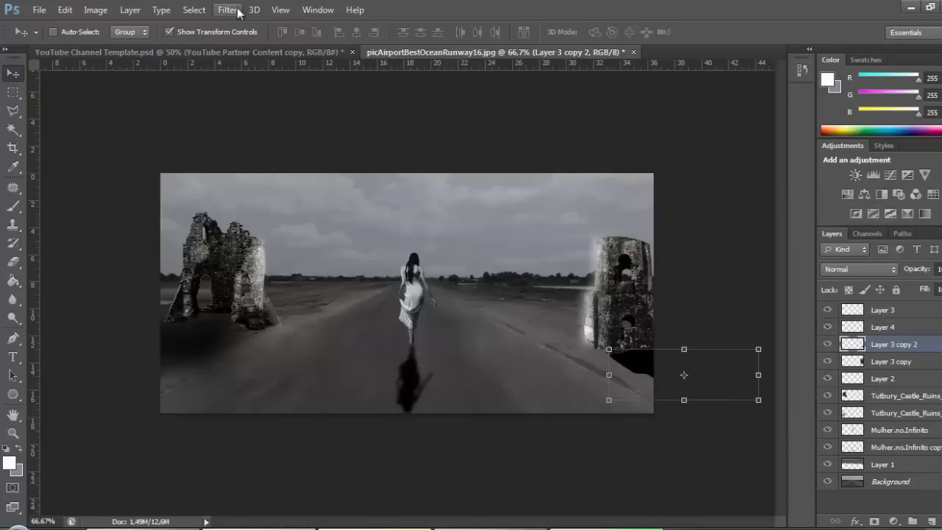
pyautogui.click(238, 11)
pyautogui.click(437, 254)
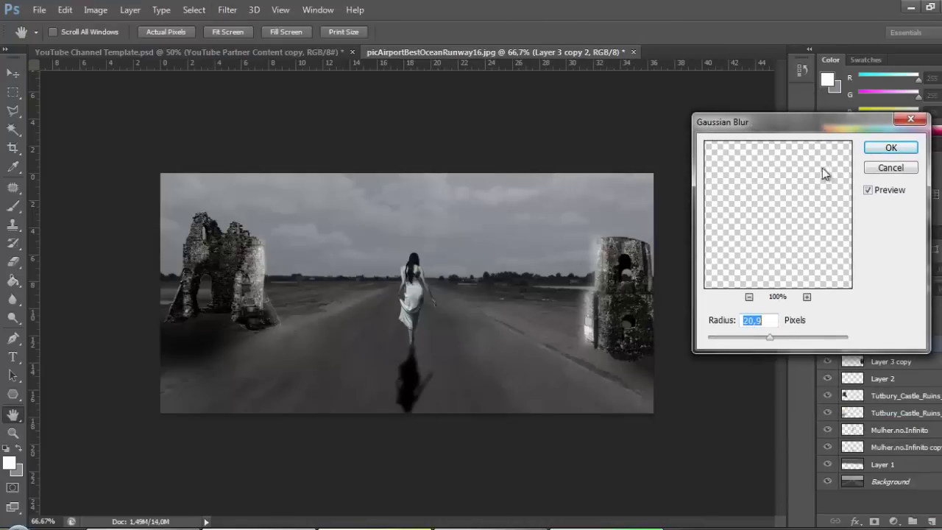
pyautogui.click(891, 147)
# Place the red Optical Flares (20) image from the Design/Optical Flares folder
pyautogui.click(34, 9)
pyautogui.click(88, 243)
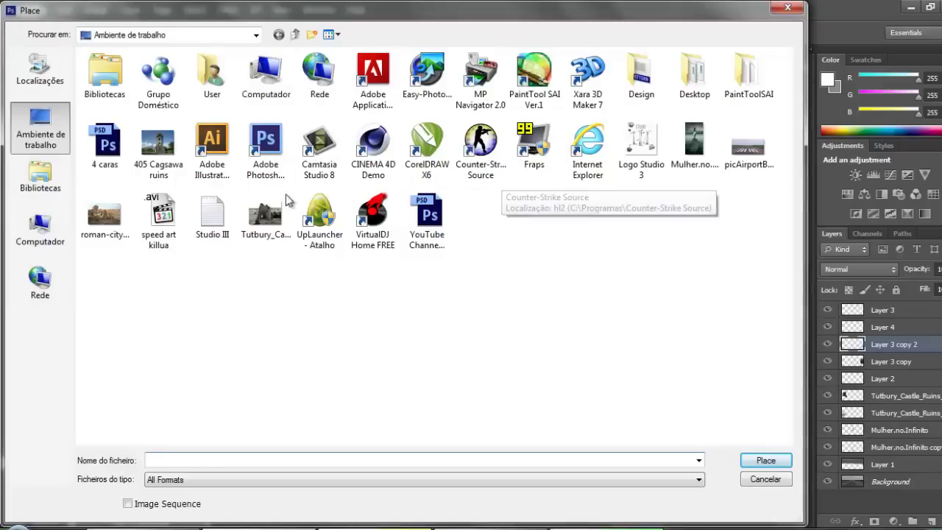
pyautogui.doubleClick(641, 73)
pyautogui.doubleClick(100, 181)
pyautogui.scroll(-5, 793, 82)
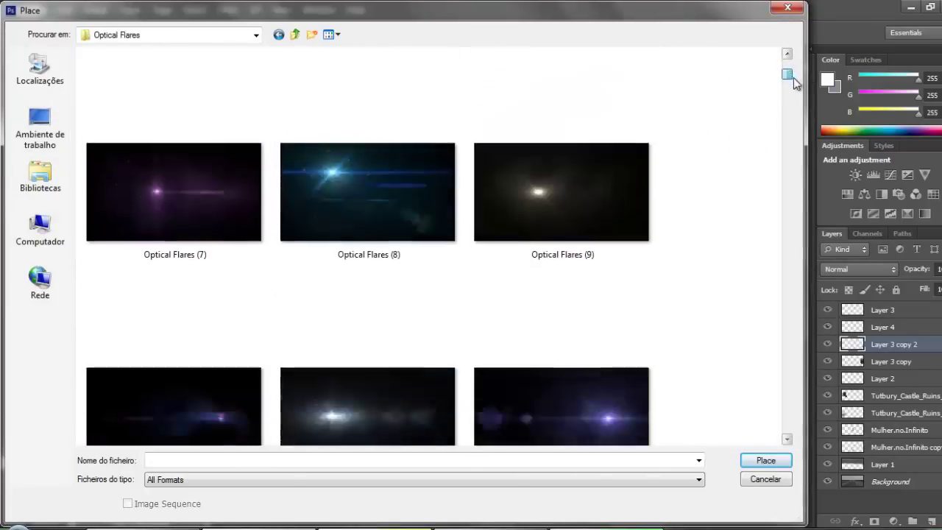
pyautogui.moveTo(794, 82)
pyautogui.mouseDown()
pyautogui.moveTo(804, 135)
pyautogui.moveTo(804, 109)
pyautogui.mouseUp()
pyautogui.scroll(3, 641, 379)
pyautogui.click(361, 257)
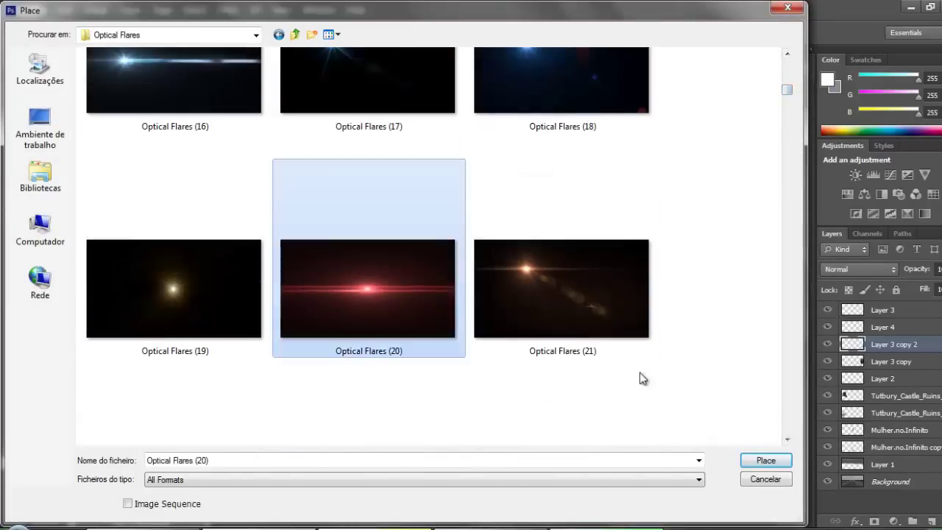
pyautogui.press('Return')
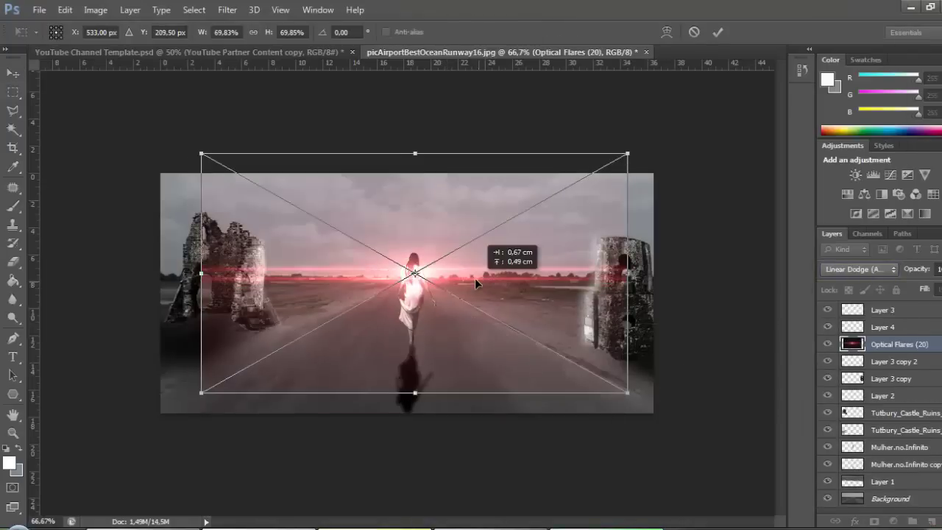
pyautogui.press('m')
pyautogui.click(474, 208)
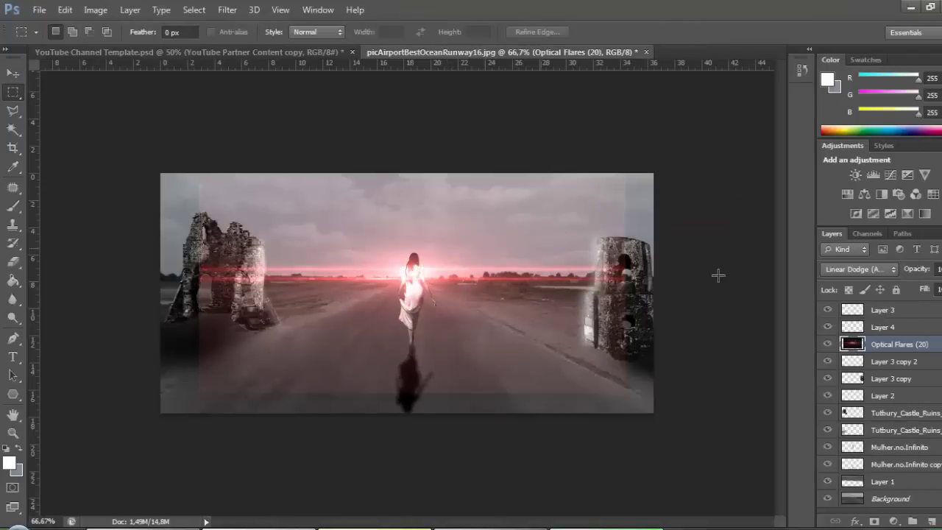
# Stretch the flare wider across the horizon and commit the resize
pyautogui.press('v')
pyautogui.moveTo(626, 273); pyautogui.dragTo(660, 271)
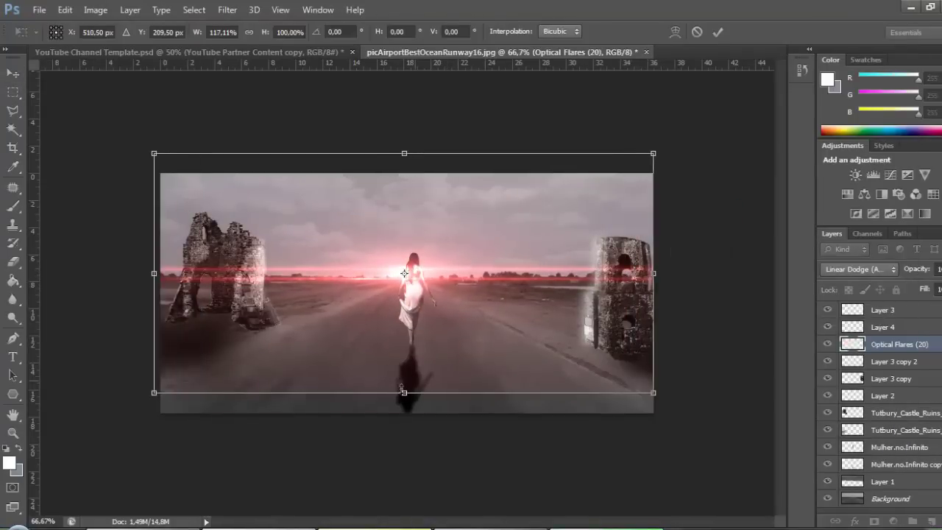
pyautogui.moveTo(427, 284); pyautogui.dragTo(431, 286)
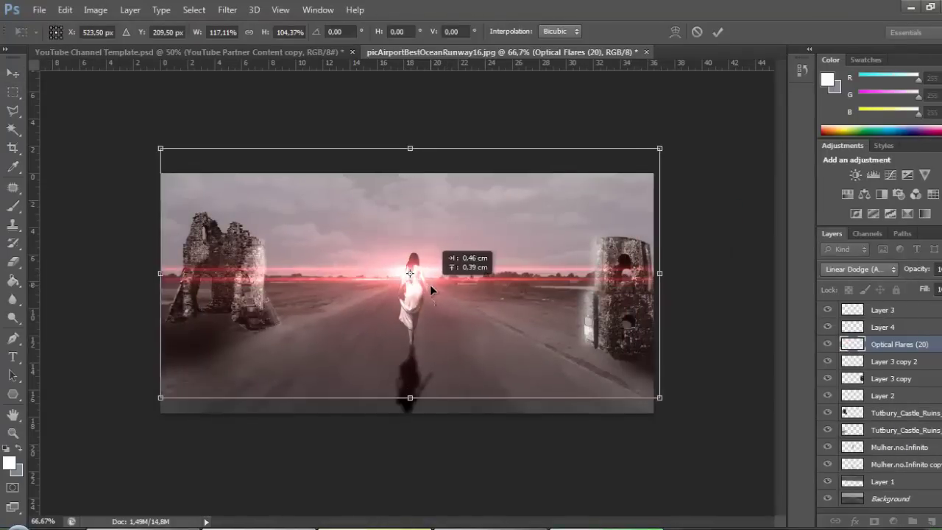
pyautogui.click(13, 147)
# Erase the flare's streaks over both ruins with a 158 px eraser and move the layer above Layer 1
pyautogui.click(12, 261)
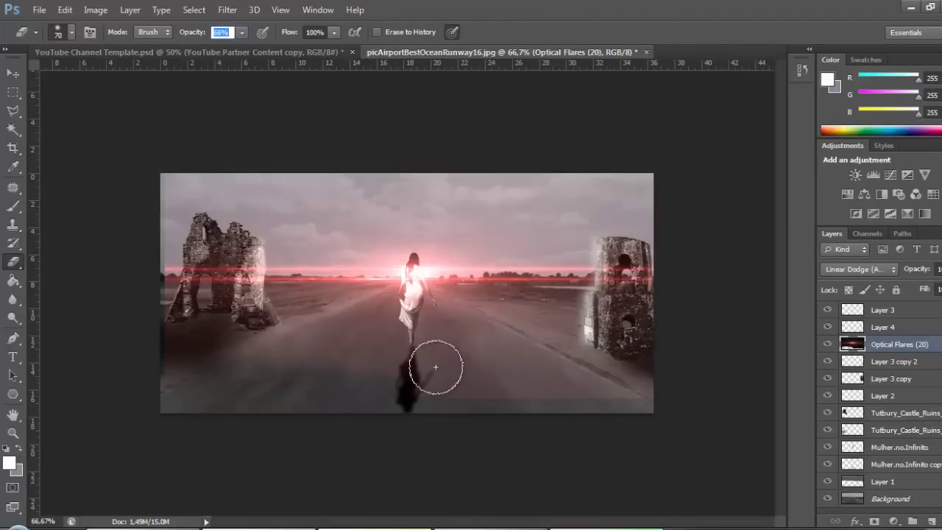
pyautogui.rightClick(235, 309)
pyautogui.moveTo(306, 192); pyautogui.dragTo(339, 192)
pyautogui.press('Return')
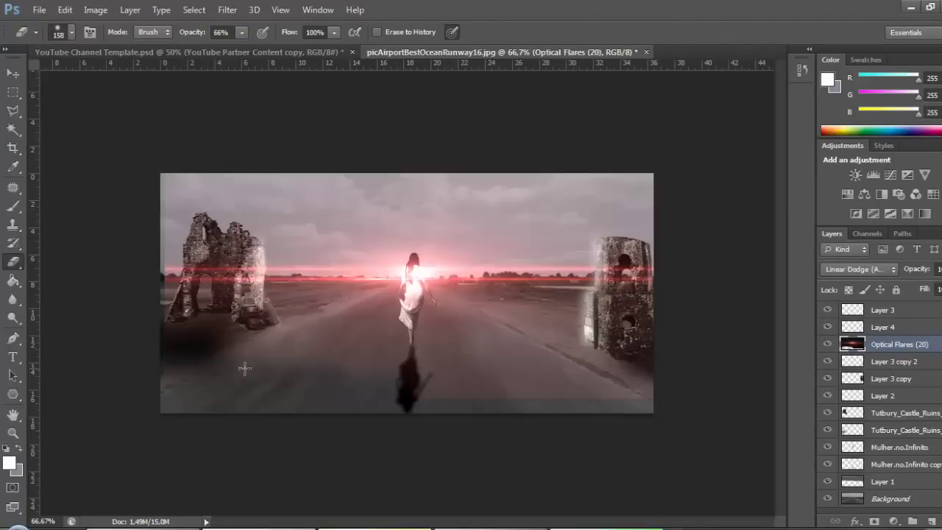
pyautogui.click(175, 274)
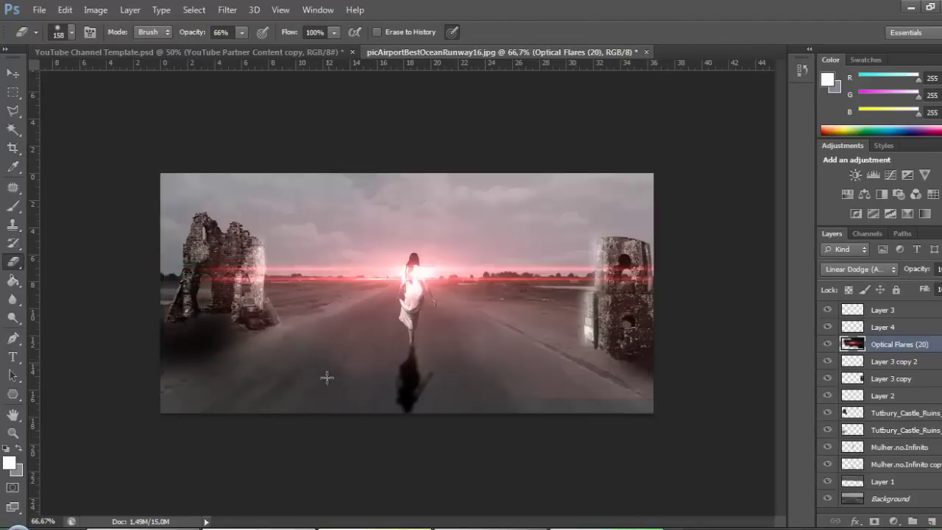
pyautogui.moveTo(649, 286); pyautogui.dragTo(630, 284)
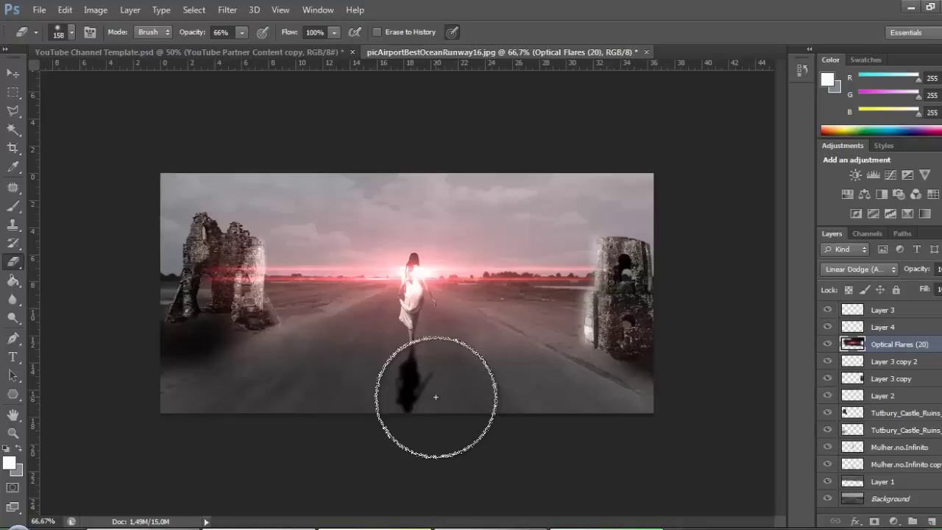
pyautogui.moveTo(891, 464); pyautogui.dragTo(891, 465)
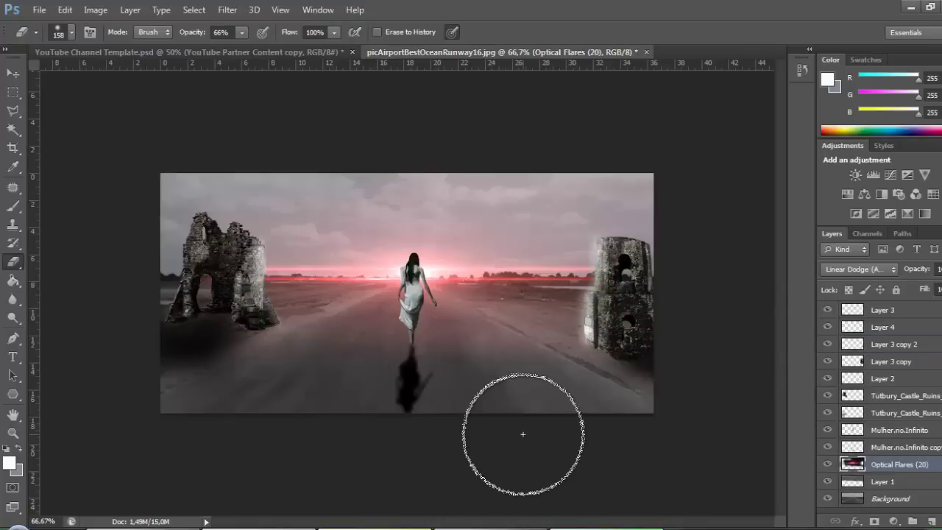
# Colorize Layer 3 reddish with Hue/Saturation at Saturation 51
pyautogui.click(893, 344)
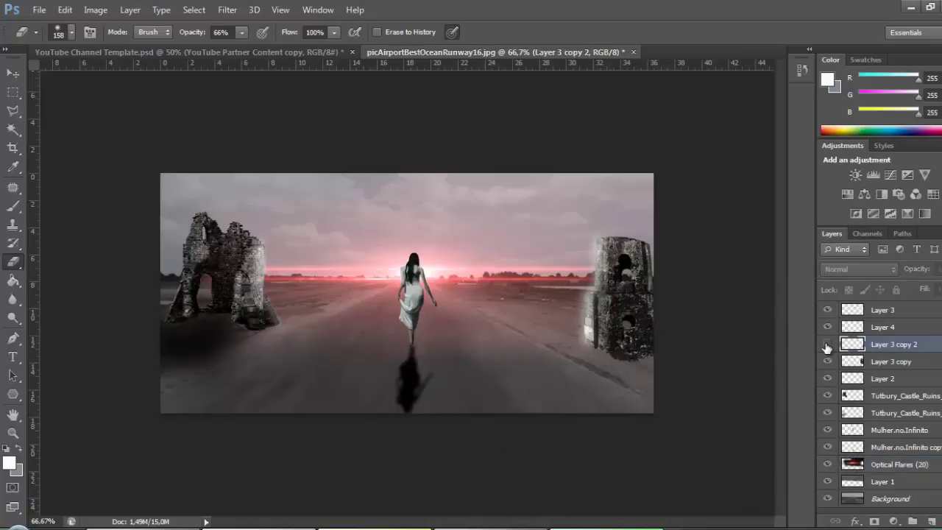
pyautogui.click(827, 310)
pyautogui.click(827, 326)
pyautogui.click(882, 309)
pyautogui.click(96, 9)
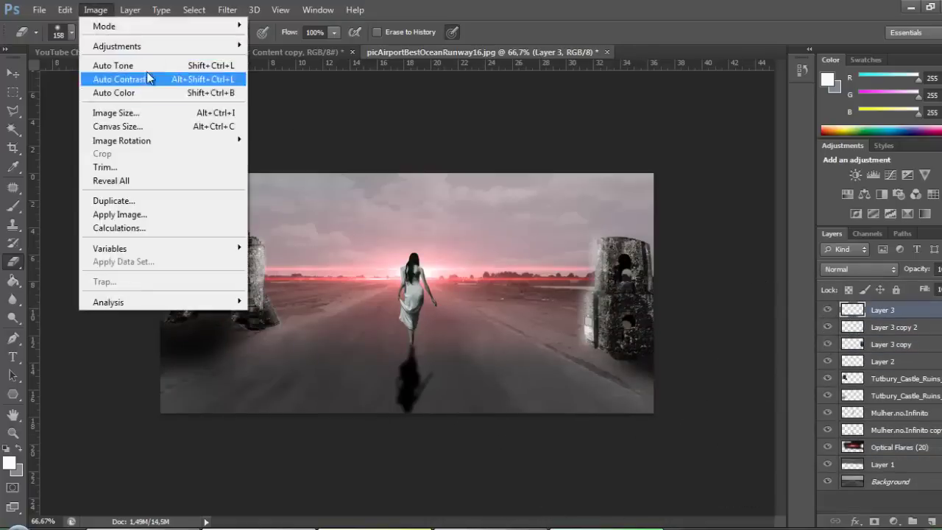
pyautogui.hotkey('ctrl', 'u')
pyautogui.moveTo(684, 203); pyautogui.dragTo(133, 250)
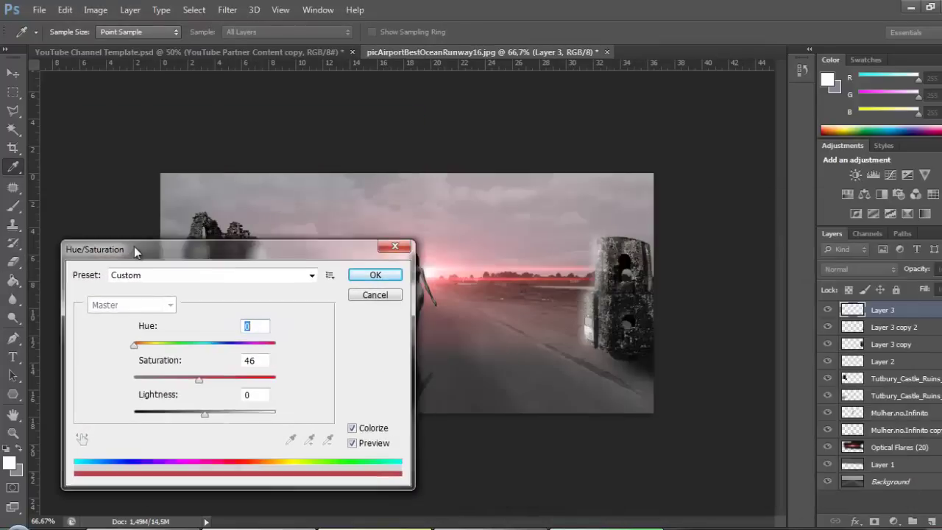
pyautogui.press('Tab')
pyautogui.write('51')
pyautogui.press('Tab')
pyautogui.click(373, 276)
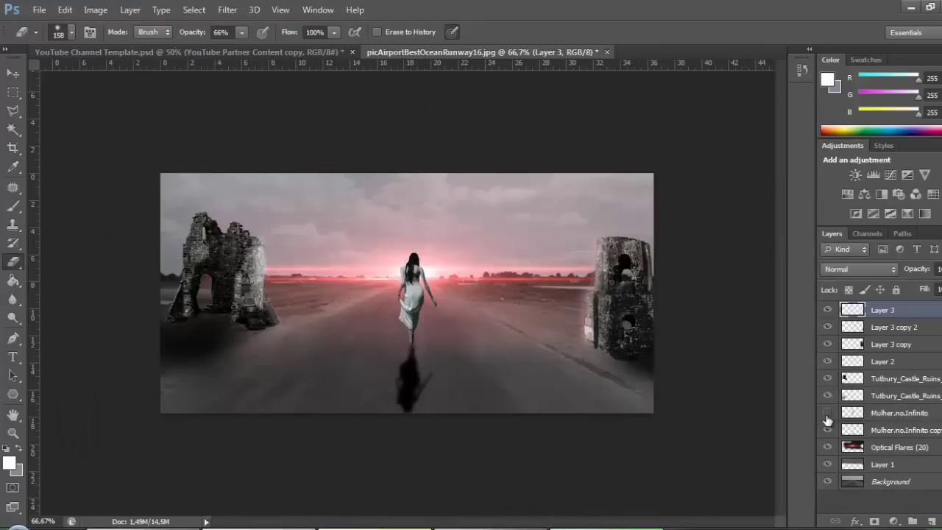
# Toggle the left and right castle layers off and on to compare the tint
pyautogui.click(827, 378)
pyautogui.click(827, 379)
pyautogui.click(827, 343)
pyautogui.click(827, 344)
pyautogui.click(827, 379)
pyautogui.click(827, 378)
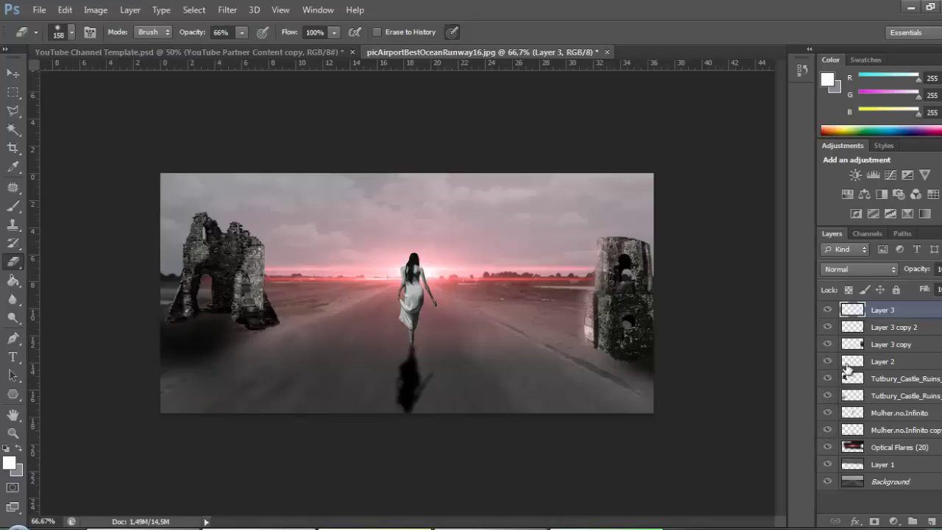
# Adjust the saturation and lightness of the left castle on Layer 2
pyautogui.click(883, 361)
pyautogui.click(96, 10)
pyautogui.click(340, 126)
pyautogui.moveTo(96, 252); pyautogui.dragTo(430, 176)
pyautogui.click(687, 356)
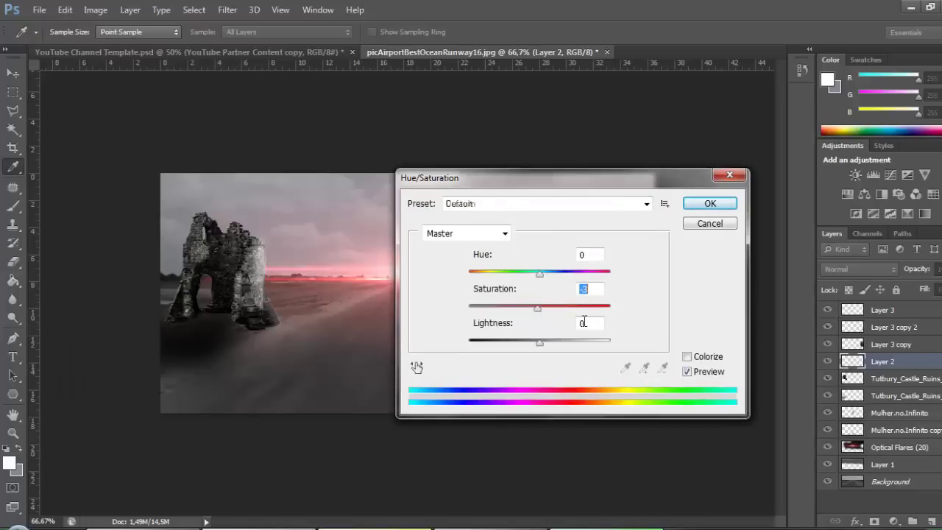
pyautogui.moveTo(469, 272); pyautogui.dragTo(554, 276)
pyautogui.moveTo(517, 342); pyautogui.dragTo(507, 341)
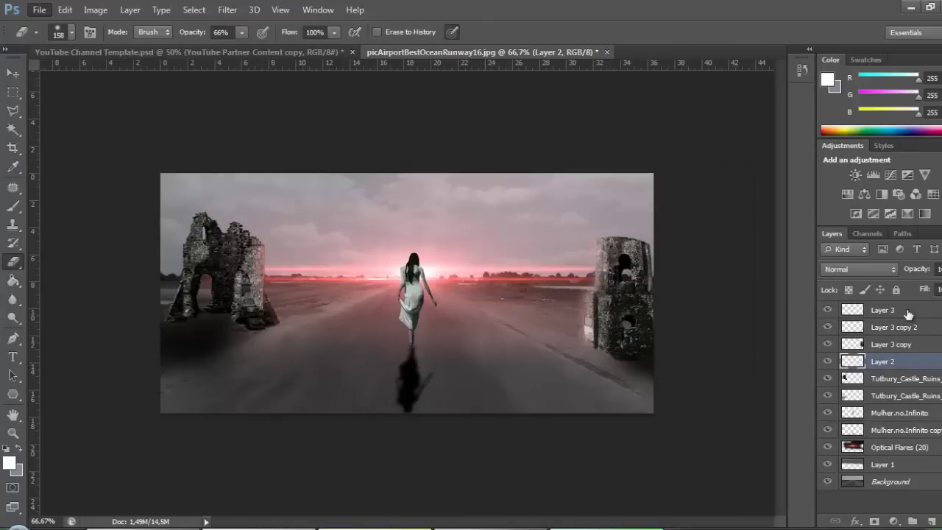
pyautogui.click(899, 446)
# Dim the flare, place the roman-city-ruins image on the right, and move its layer to the top
pyautogui.moveTo(928, 269); pyautogui.dragTo(918, 273)
pyautogui.click(39, 9)
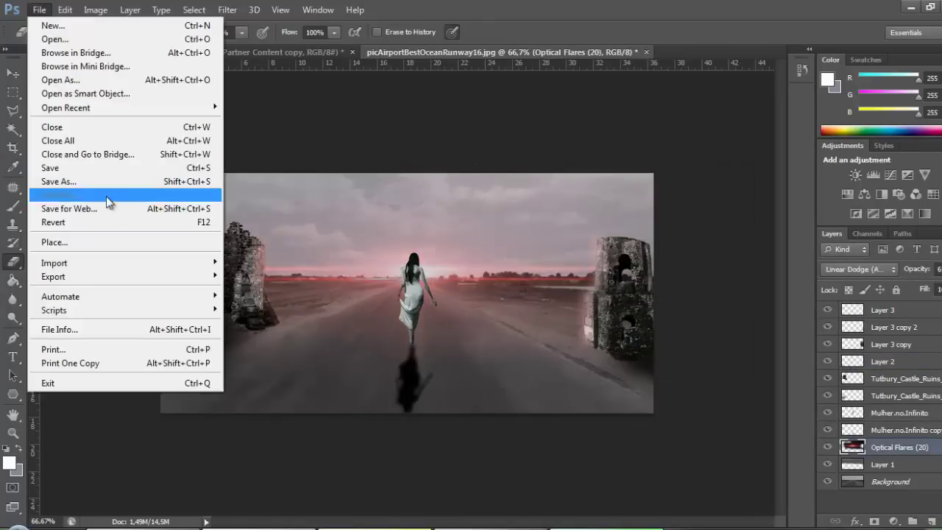
pyautogui.click(51, 244)
pyautogui.click(295, 34)
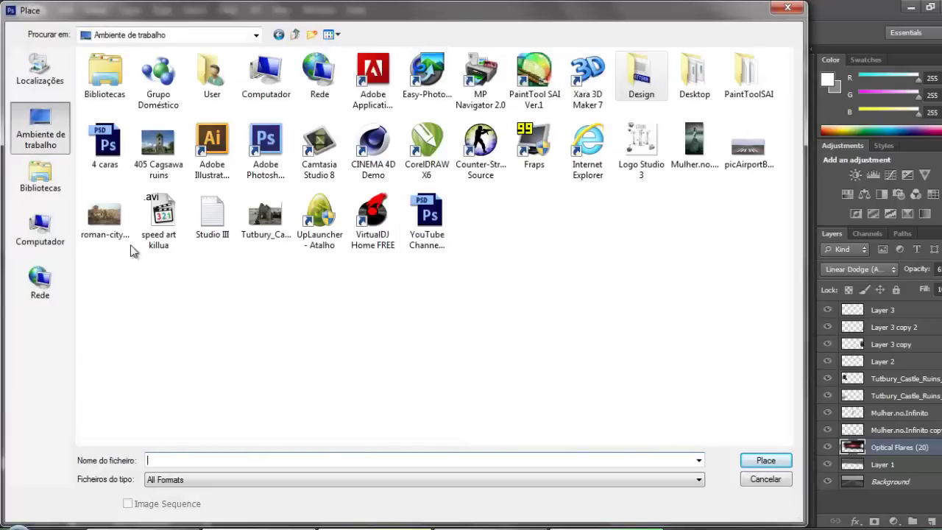
pyautogui.doubleClick(104, 215)
pyautogui.moveTo(406, 320)
pyautogui.mouseDown()
pyautogui.moveTo(624, 351)
pyautogui.moveTo(589, 320)
pyautogui.mouseUp()
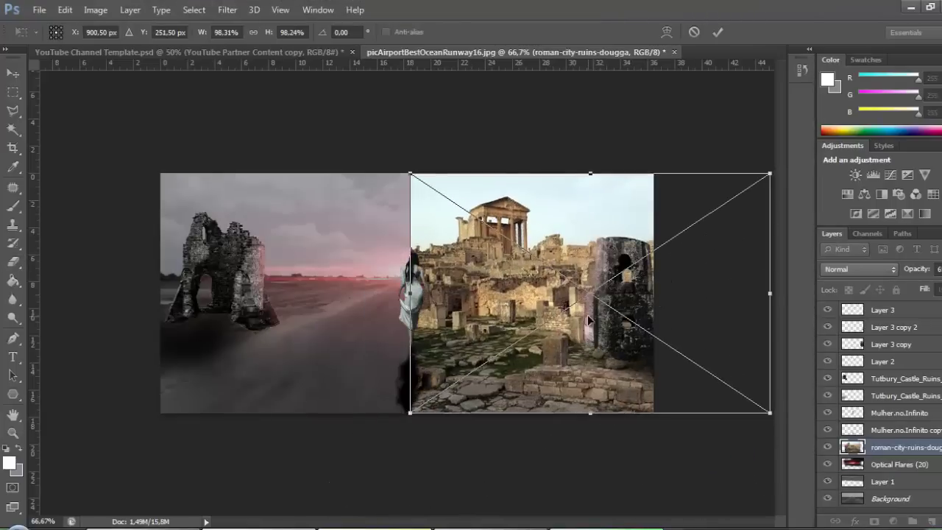
pyautogui.click(845, 358)
pyautogui.click(467, 203)
pyautogui.moveTo(905, 446); pyautogui.dragTo(883, 309)
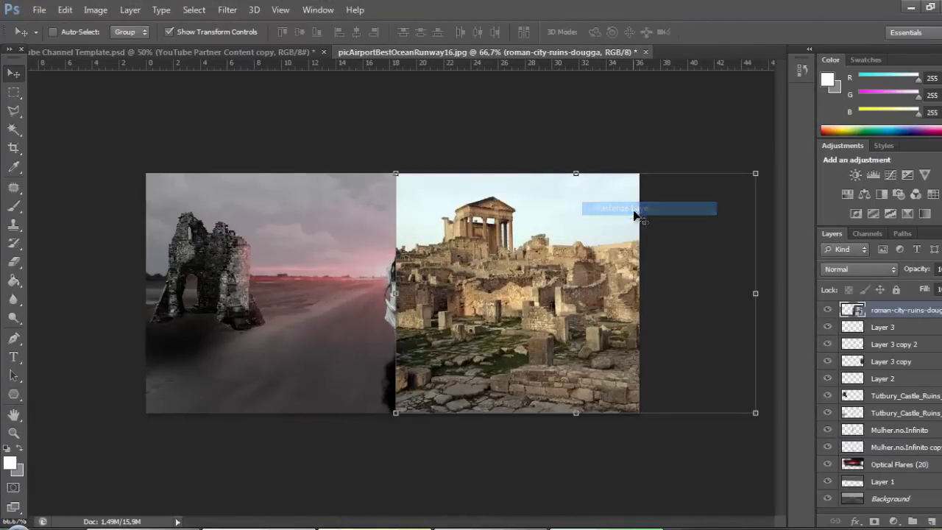
# Flip the ruins horizontally, shrink and reposition them, and set layer opacity to 60
pyautogui.click(65, 9)
pyautogui.click(311, 437)
pyautogui.moveTo(409, 293); pyautogui.dragTo(335, 273)
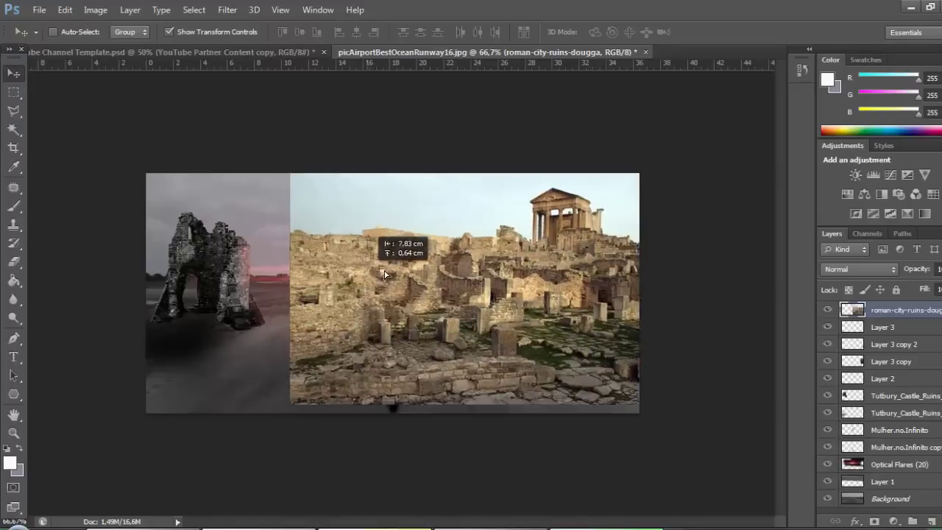
pyautogui.moveTo(928, 269); pyautogui.dragTo(898, 273)
pyautogui.moveTo(322, 153)
pyautogui.mouseDown()
pyautogui.moveTo(366, 180)
pyautogui.moveTo(360, 172)
pyautogui.mouseUp()
pyautogui.moveTo(481, 257); pyautogui.dragTo(537, 229)
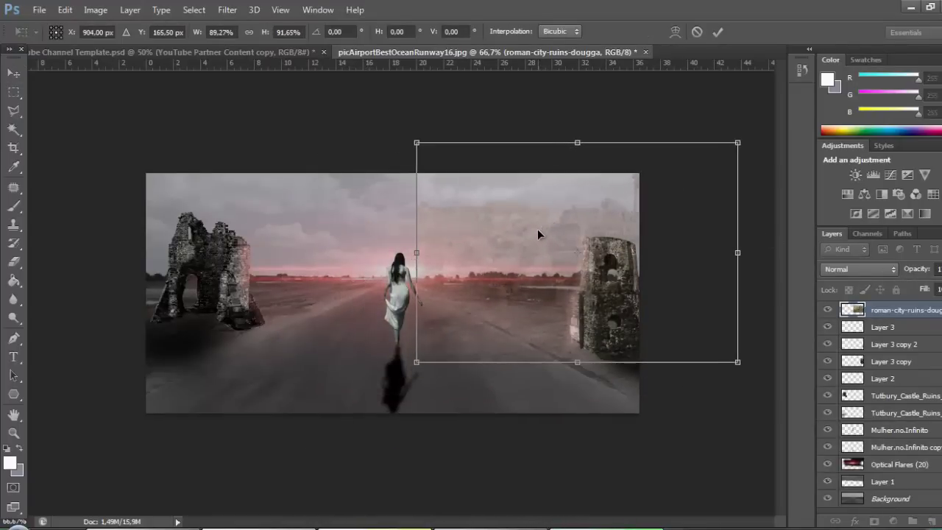
pyautogui.write('60')
pyautogui.press('Return')
pyautogui.hotkey('ctrl', '+')
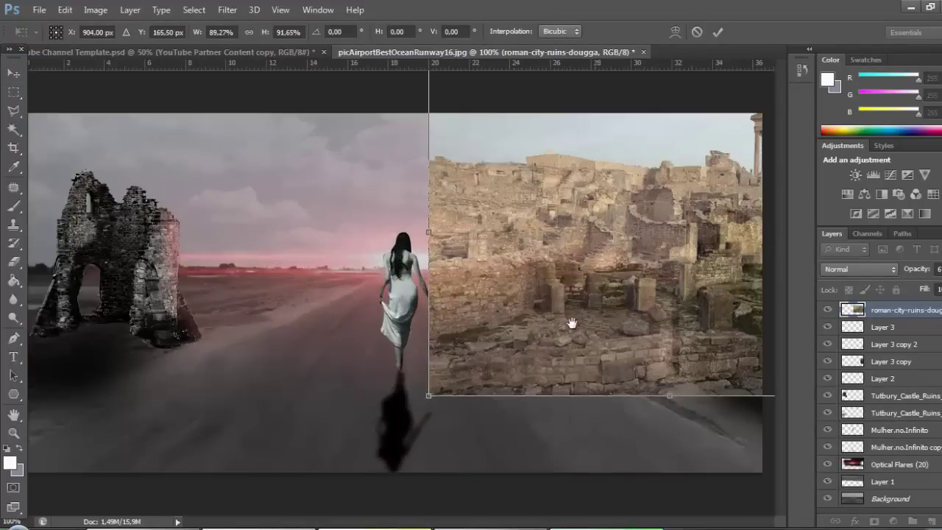
pyautogui.hotkey('ctrl', '-')
# Apply a perspective transform tapering the ruins' left side
pyautogui.click(65, 9)
pyautogui.click(304, 361)
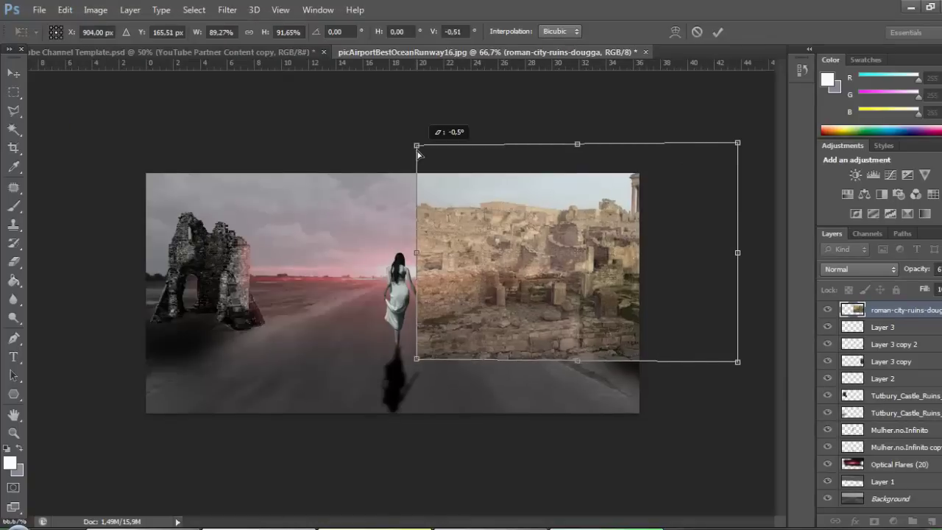
pyautogui.moveTo(417, 142); pyautogui.dragTo(417, 171)
pyautogui.press('Return')
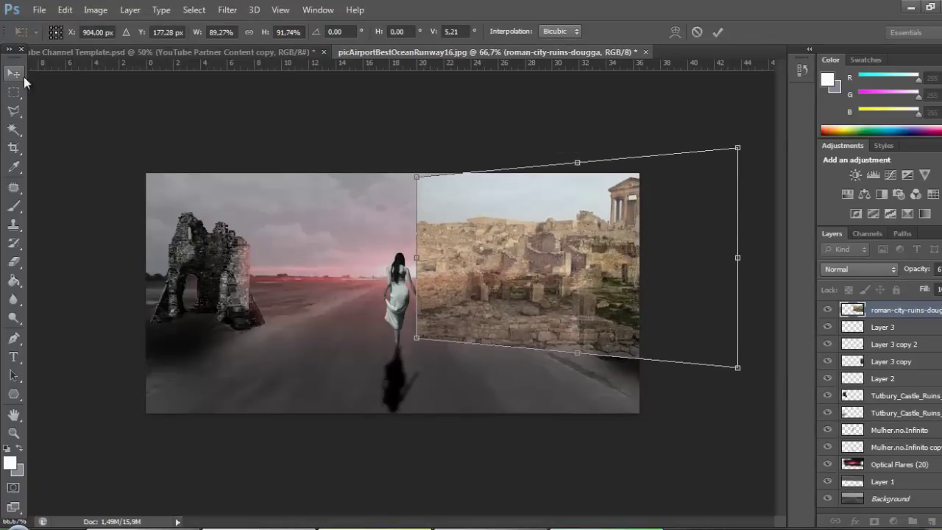
# Lasso-outline the ruins along their skyline, right edge and bottom
pyautogui.hotkey('ctrl', '+')
pyautogui.hotkey('ctrl', '+')
pyautogui.moveTo(511, 314); pyautogui.dragTo(483, 351)
pyautogui.press('l')
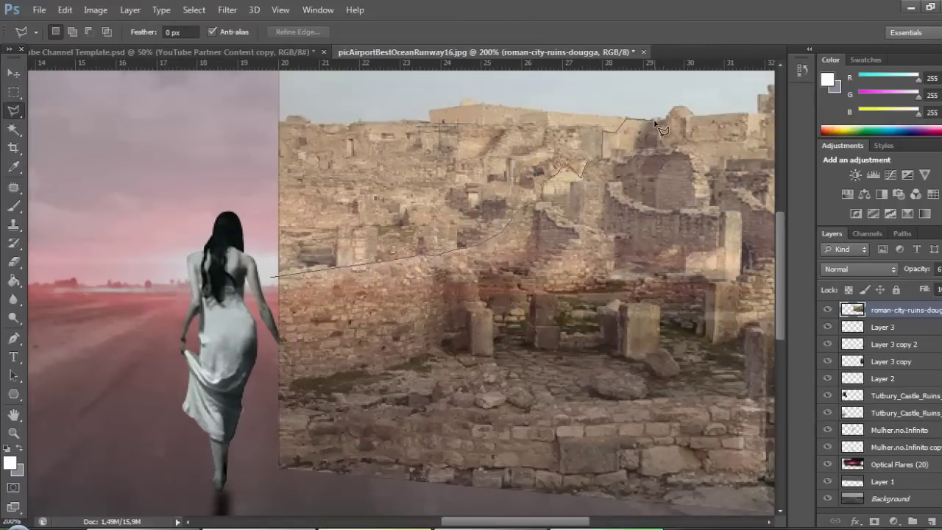
pyautogui.moveTo(761, 121); pyautogui.dragTo(577, 105)
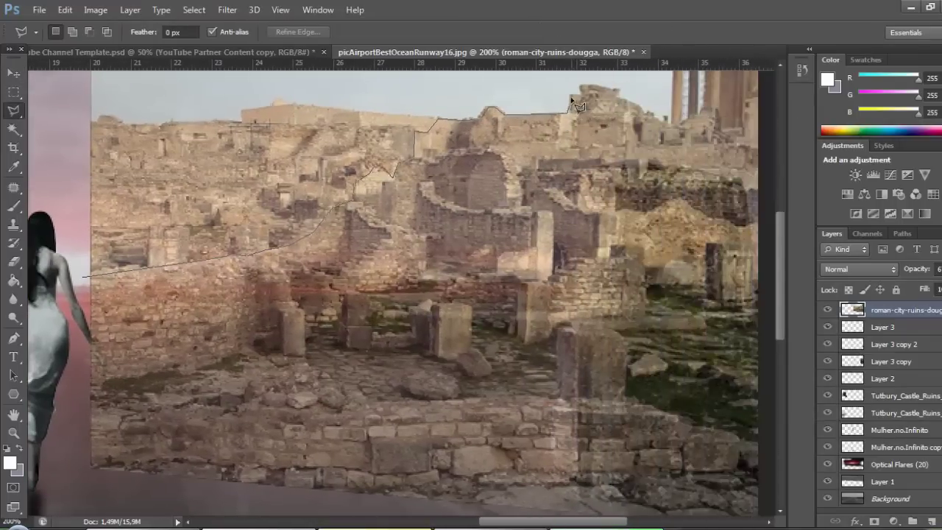
pyautogui.scroll(2, 677, 132)
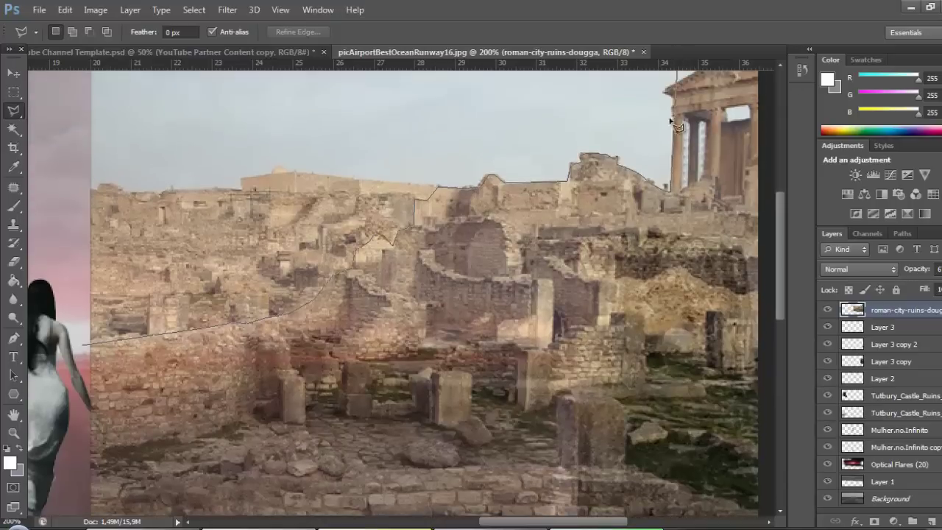
pyautogui.scroll(2, 677, 103)
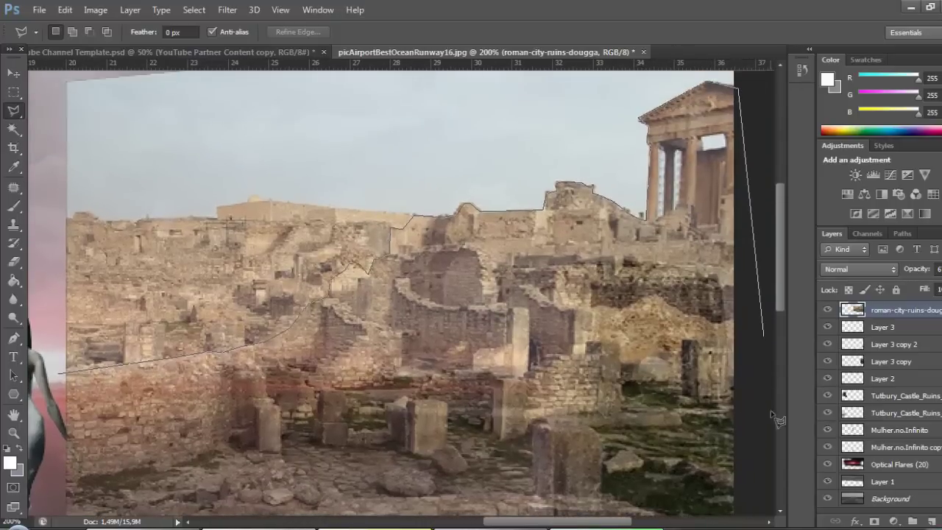
pyautogui.click(772, 423)
pyautogui.scroll(-5, 773, 422)
pyautogui.click(748, 482)
pyautogui.click(493, 489)
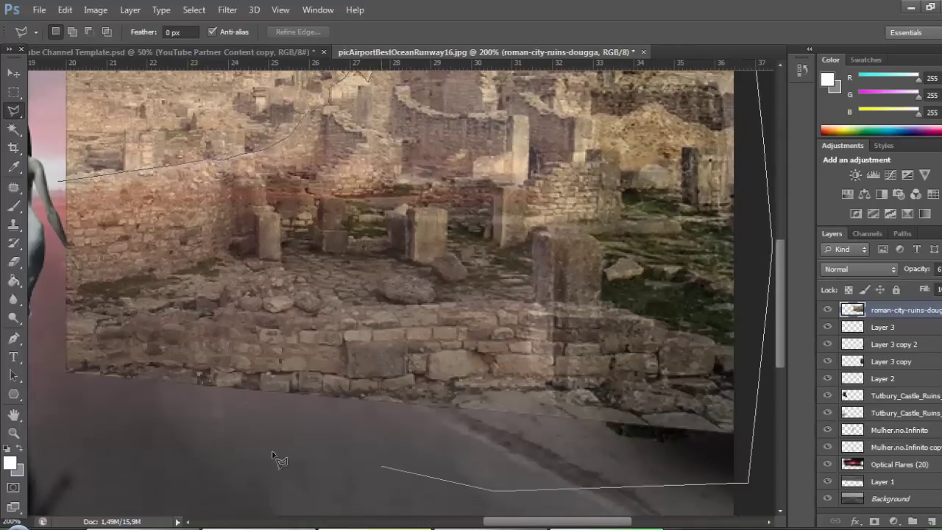
pyautogui.click(67, 191)
# Invert the selection, delete the sky above the ruins, and deselect
pyautogui.hotkey('ctrl', '-')
pyautogui.hotkey('ctrl', 'shift', 'i')
pyautogui.press('Delete')
pyautogui.hotkey('ctrl', 'd')
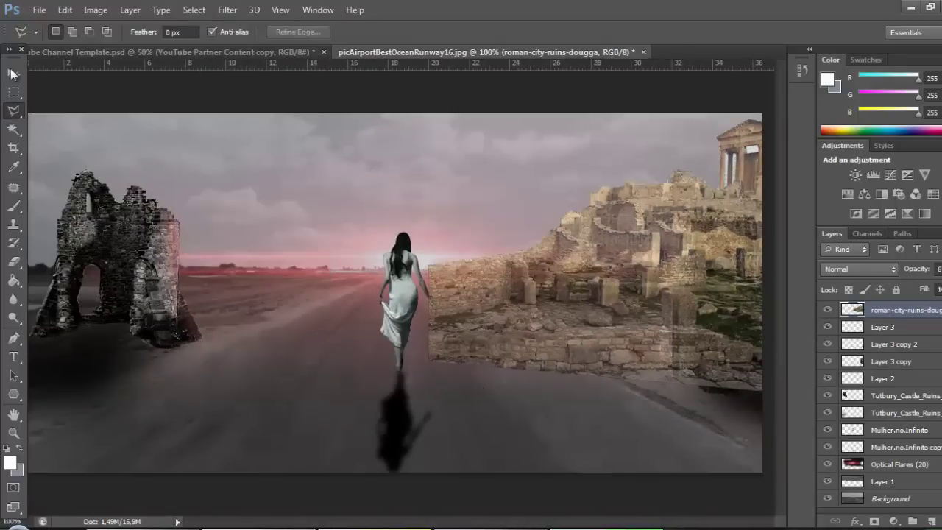
# Reposition the ruins, move their layer below the woman layers, and erase the left edge into the road
pyautogui.click(12, 73)
pyautogui.moveTo(625, 177)
pyautogui.mouseDown()
pyautogui.moveTo(666, 207)
pyautogui.moveTo(656, 247)
pyautogui.moveTo(719, 331)
pyautogui.mouseUp()
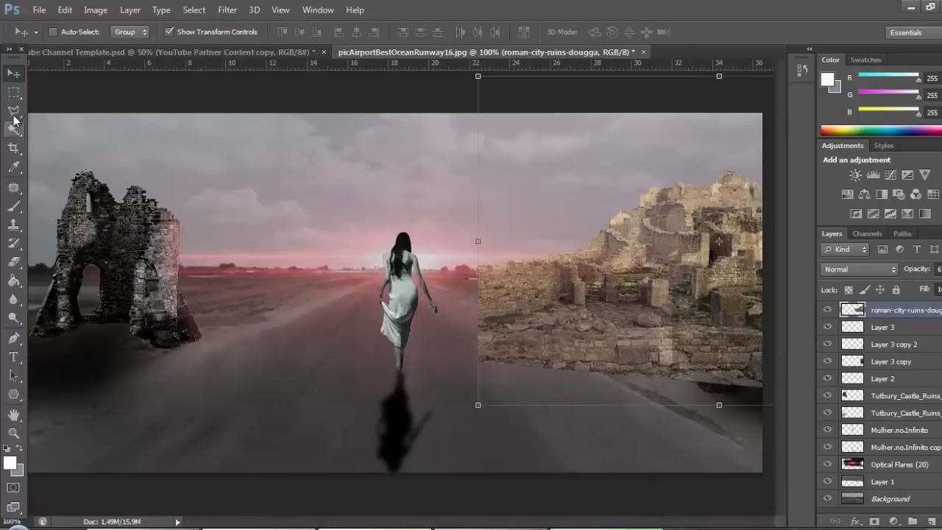
pyautogui.click(14, 92)
pyautogui.moveTo(905, 310); pyautogui.dragTo(905, 438)
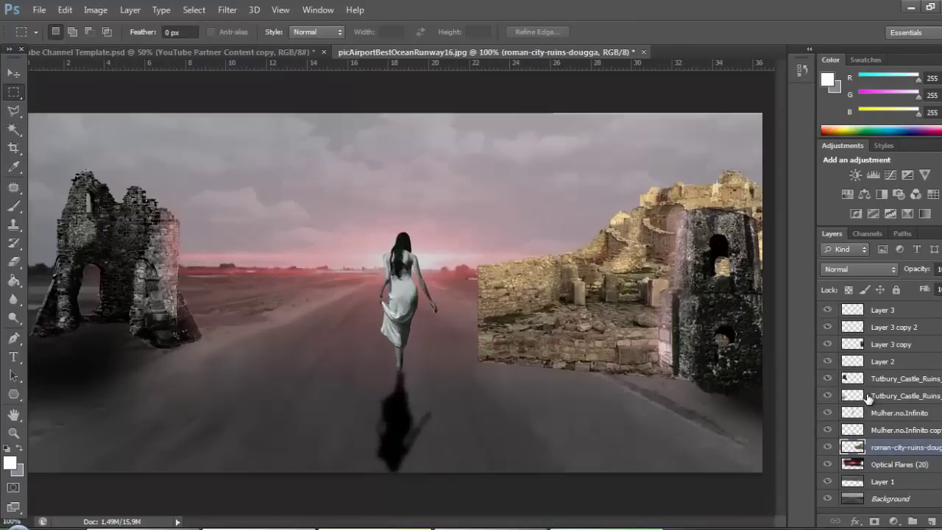
pyautogui.press('e')
pyautogui.moveTo(452, 336)
pyautogui.mouseDown()
pyautogui.moveTo(501, 309)
pyautogui.moveTo(510, 361)
pyautogui.moveTo(579, 378)
pyautogui.mouseUp()
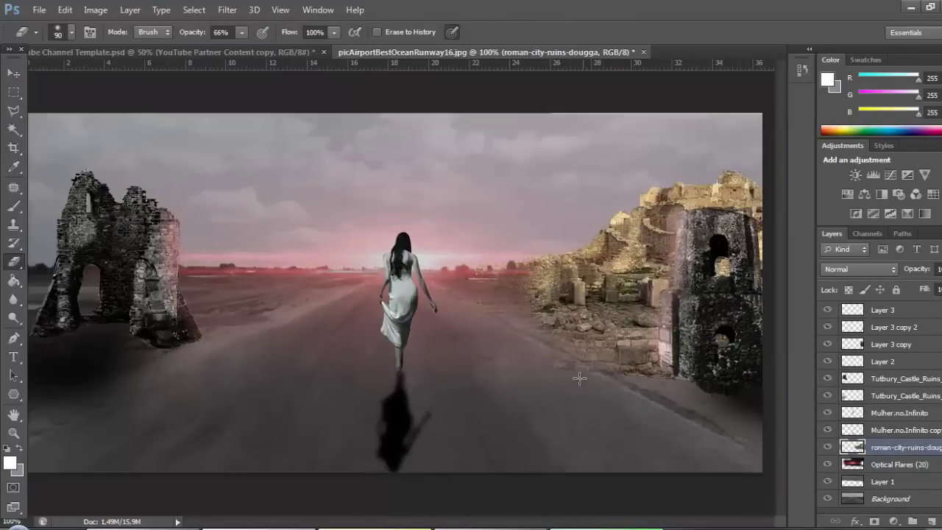
pyautogui.press('v')
pyautogui.moveTo(544, 352)
pyautogui.mouseDown()
pyautogui.moveTo(529, 213)
pyautogui.moveTo(526, 257)
pyautogui.mouseUp()
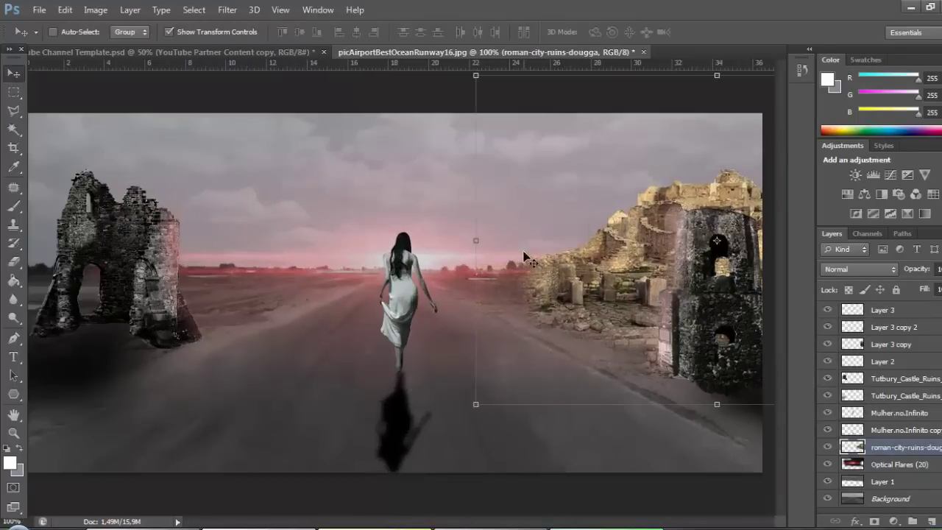
# Duplicate the ruins and move the copy to the left side of the road
pyautogui.hotkey('ctrl', '-')
pyautogui.moveTo(683, 246); pyautogui.dragTo(265, 236)
pyautogui.click(65, 9)
pyautogui.click(179, 277)
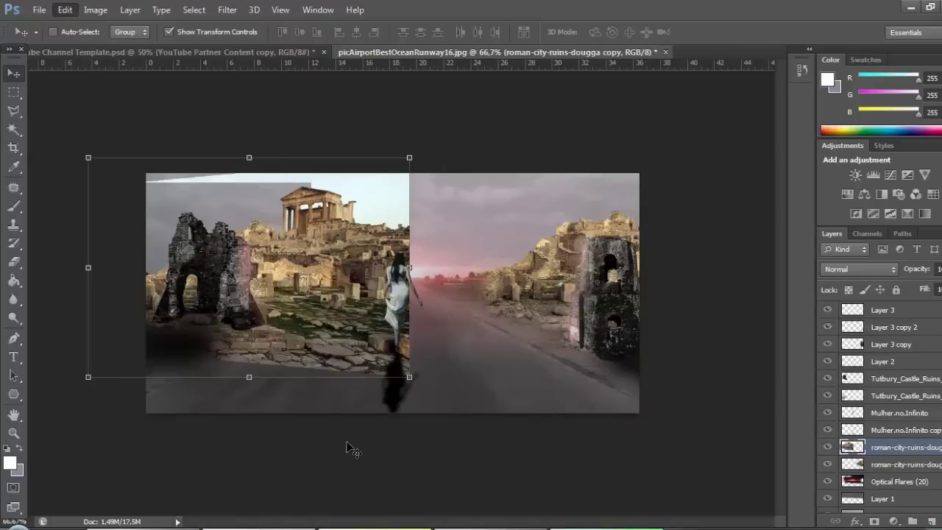
pyautogui.moveTo(353, 446); pyautogui.dragTo(221, 273)
pyautogui.hotkey('ctrl', 't')
# Scale the left ruins copy down to about 95%
pyautogui.hotkey('ctrl', '+')
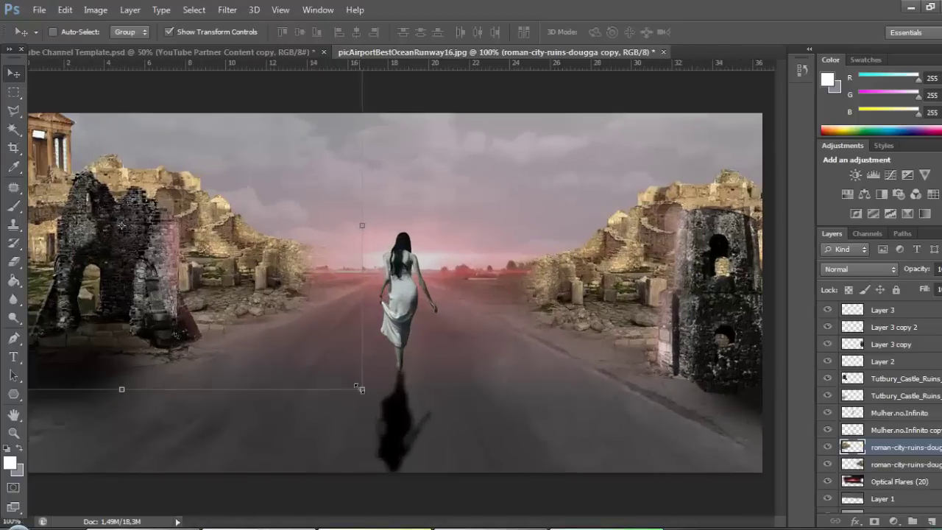
pyautogui.moveTo(359, 388); pyautogui.dragTo(336, 375)
pyautogui.hotkey('ctrl', '-')
# Warp the copy so its right edge bends down toward the road
pyautogui.click(65, 9)
pyautogui.click(214, 367)
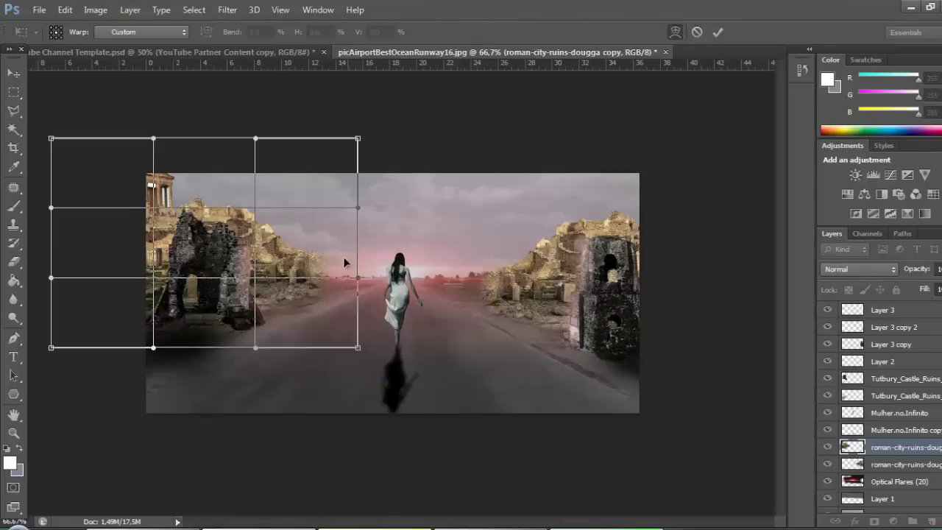
pyautogui.moveTo(335, 272)
pyautogui.mouseDown()
pyautogui.moveTo(345, 269)
pyautogui.moveTo(192, 177)
pyautogui.mouseUp()
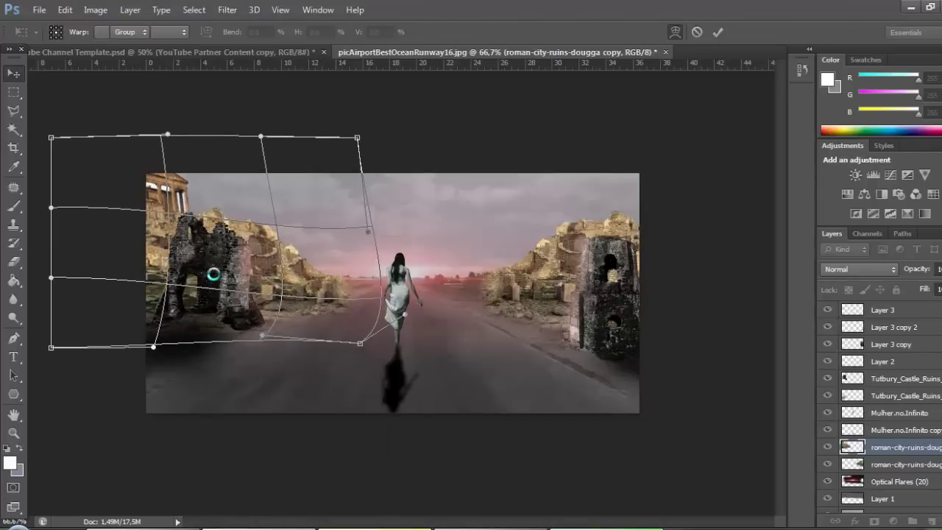
pyautogui.press('Return')
pyautogui.hotkey('ctrl', '+')
pyautogui.hotkey('ctrl', '+')
pyautogui.press('l')
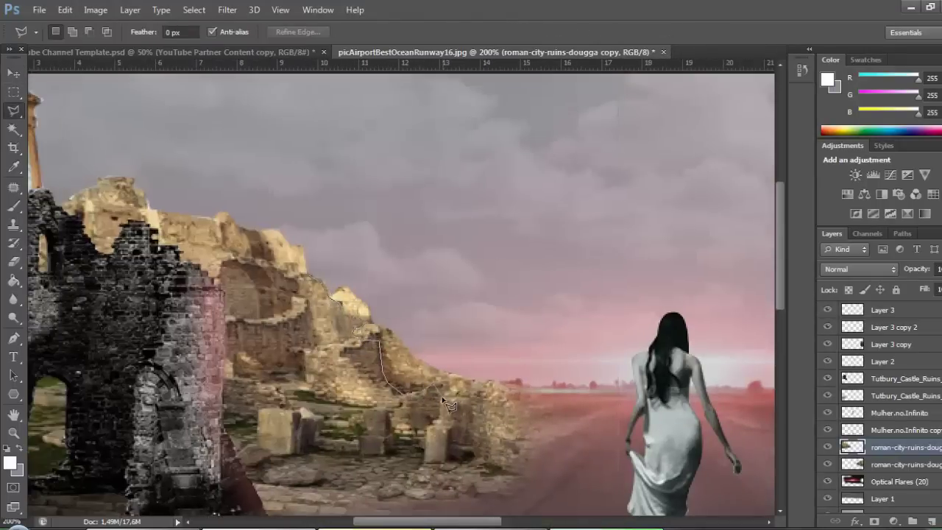
# Trace the left ruins' skyline and road edge, invert the selection to clear the sky, then deselect
pyautogui.click(578, 478)
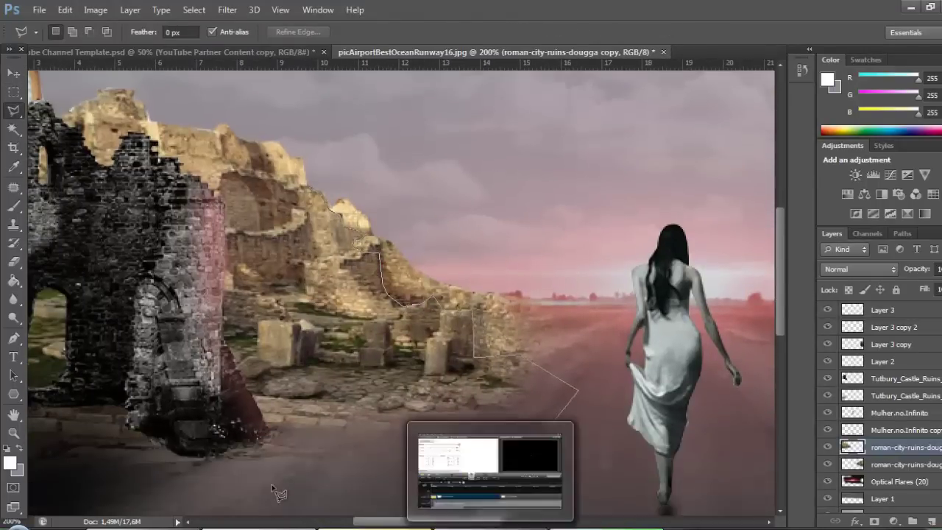
pyautogui.click(429, 491)
pyautogui.click(53, 498)
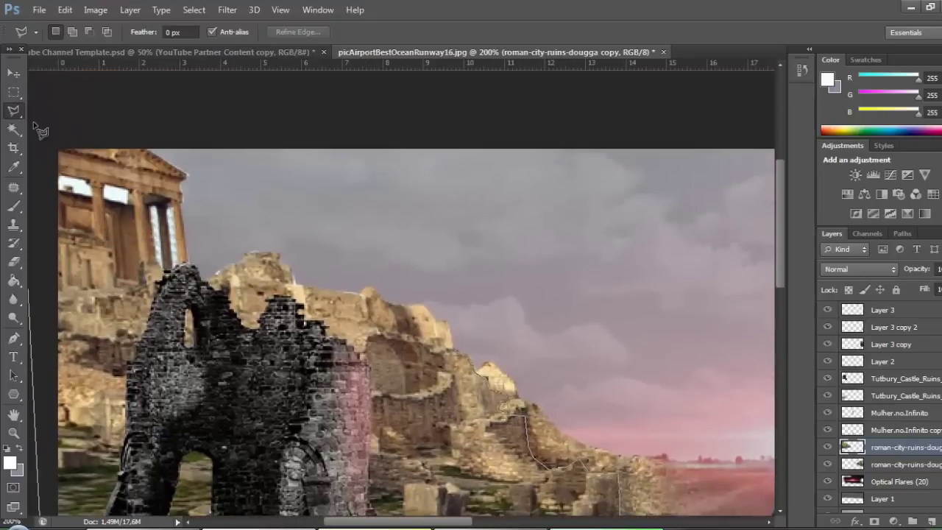
pyautogui.doubleClick(454, 361)
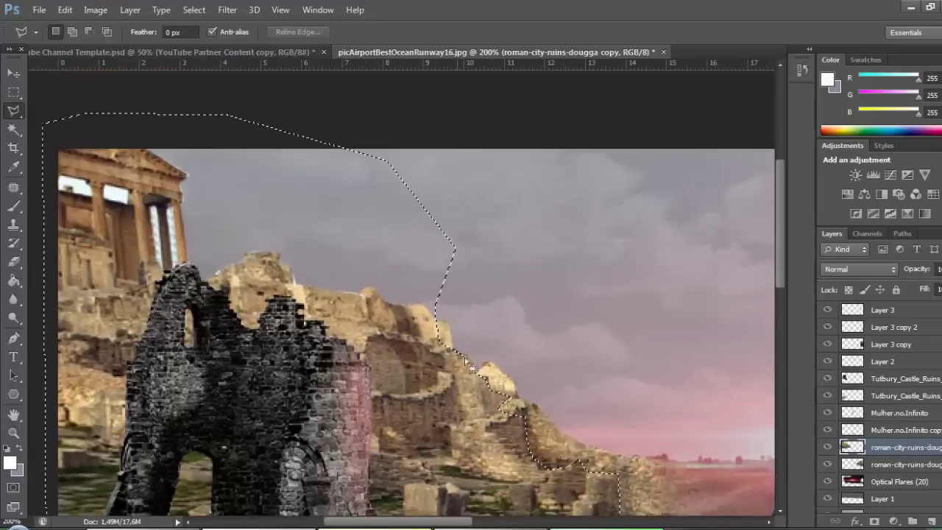
pyautogui.click(194, 10)
pyautogui.click(248, 76)
pyautogui.hotkey('ctrl', '-')
pyautogui.hotkey('ctrl', '-')
pyautogui.hotkey('ctrl', 'd')
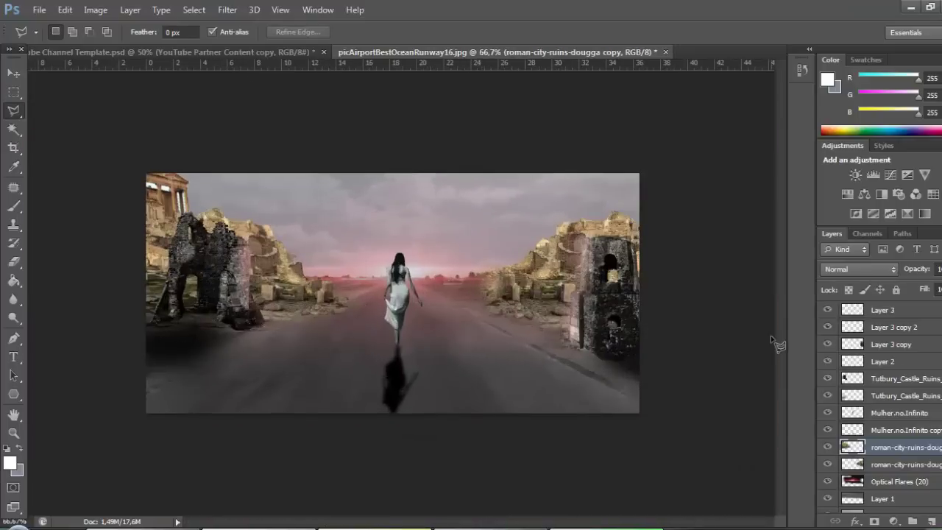
pyautogui.hotkey('ctrl', '+')
pyautogui.hotkey('ctrl', '+')
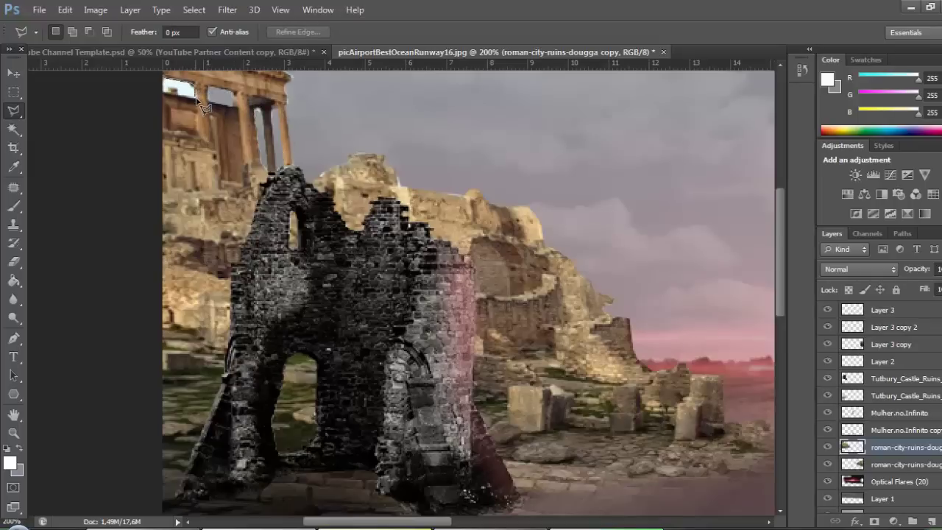
pyautogui.hotkey('ctrl', '-')
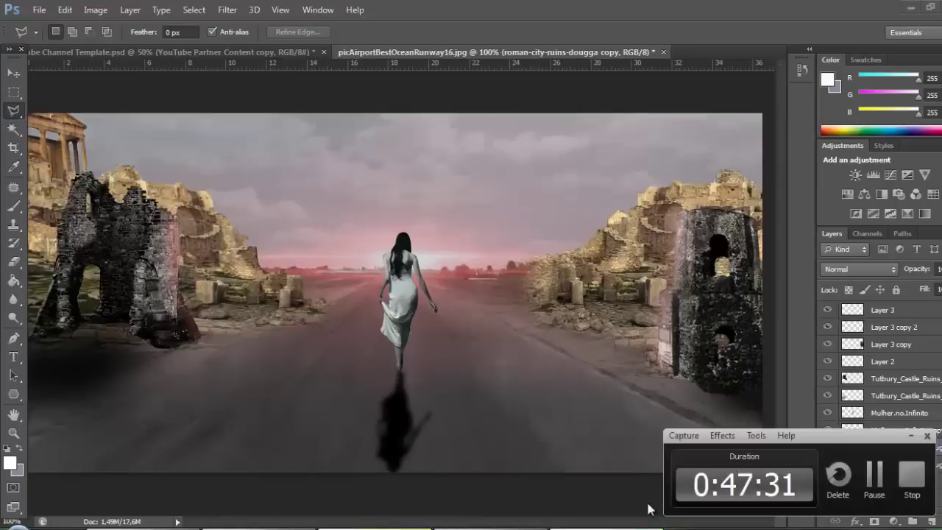
# On the Background layer, content-aware fill the horizon band behind the woman
pyautogui.click(891, 505)
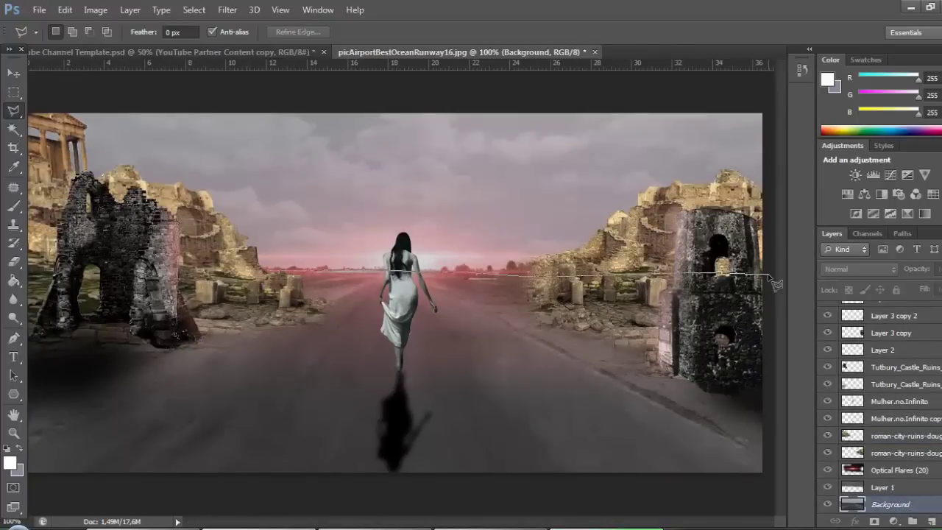
pyautogui.click(46, 246)
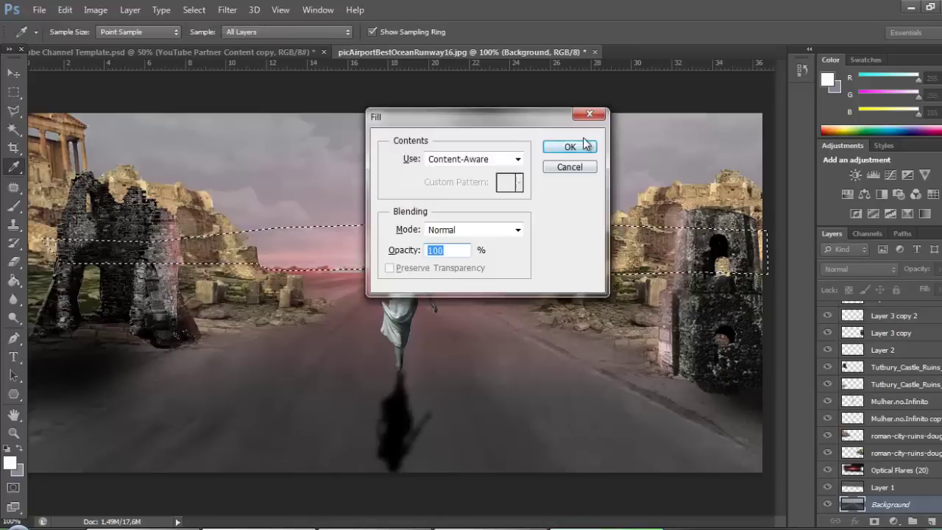
pyautogui.press('Return')
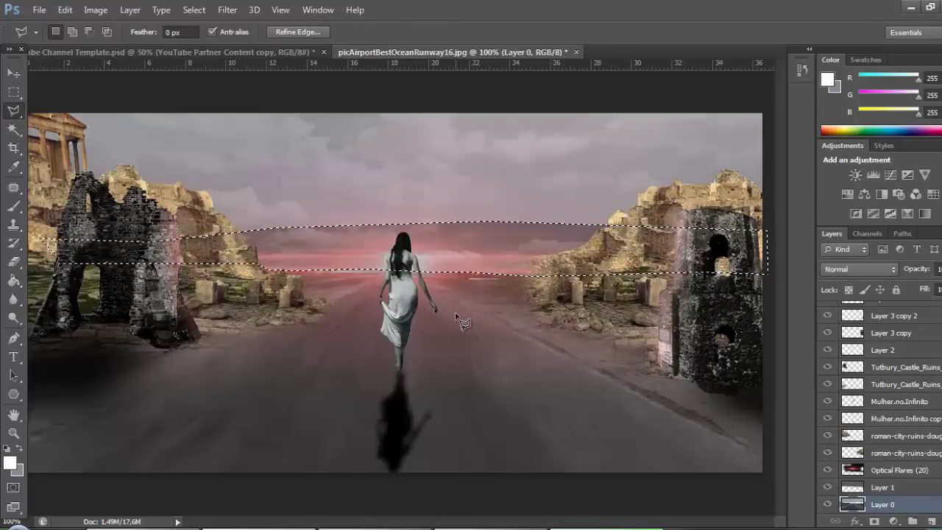
pyautogui.press('Delete')
pyautogui.hotkey('ctrl', 'd')
# Erase across the horizon and upper sky to reveal darker clouds
pyautogui.press('e')
pyautogui.moveTo(280, 206); pyautogui.dragTo(633, 199)
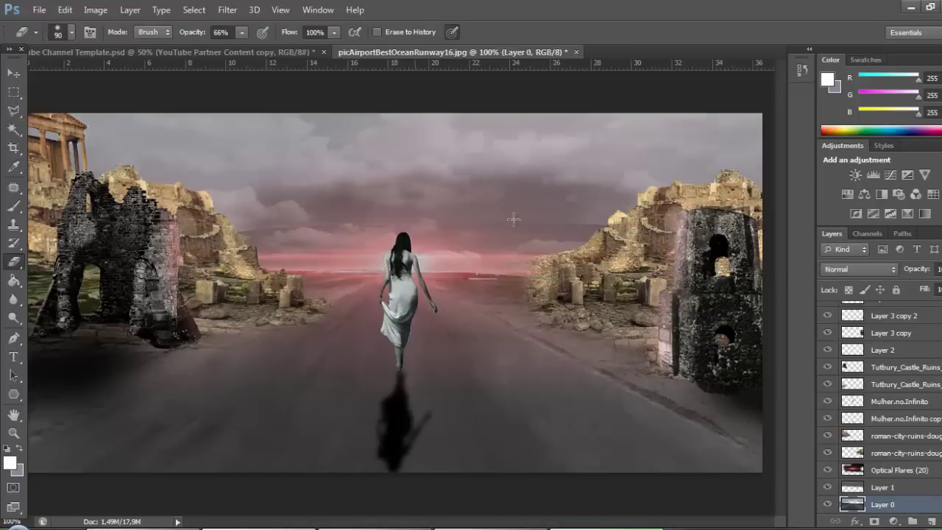
pyautogui.moveTo(697, 158); pyautogui.dragTo(59, 147)
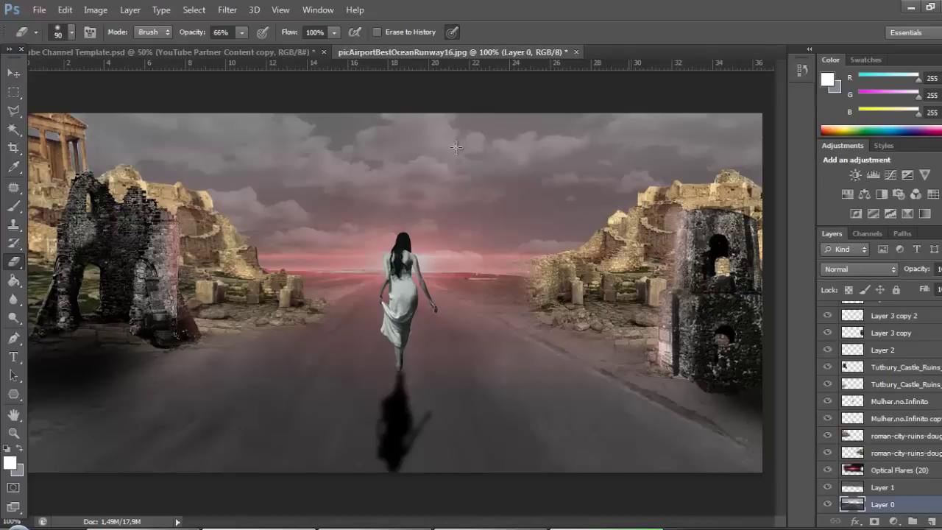
# Merge the two Dougga ruins layers and desaturate them to -84 with Hue/Saturation
pyautogui.click(905, 453)
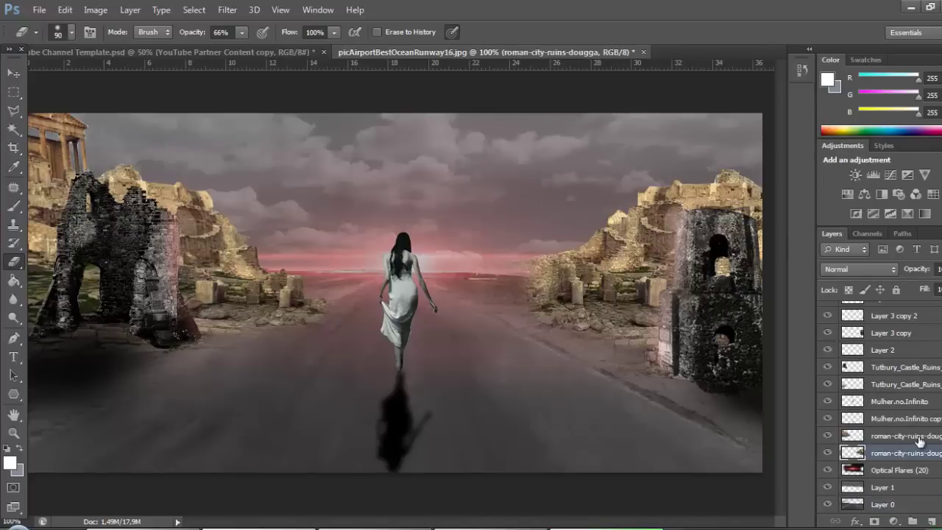
pyautogui.keyDown('shift'); pyautogui.click(905, 436); pyautogui.keyUp('shift')
pyautogui.hotkey('ctrl', 'e')
pyautogui.click(95, 9)
pyautogui.click(335, 69)
pyautogui.moveTo(539, 306); pyautogui.dragTo(480, 309)
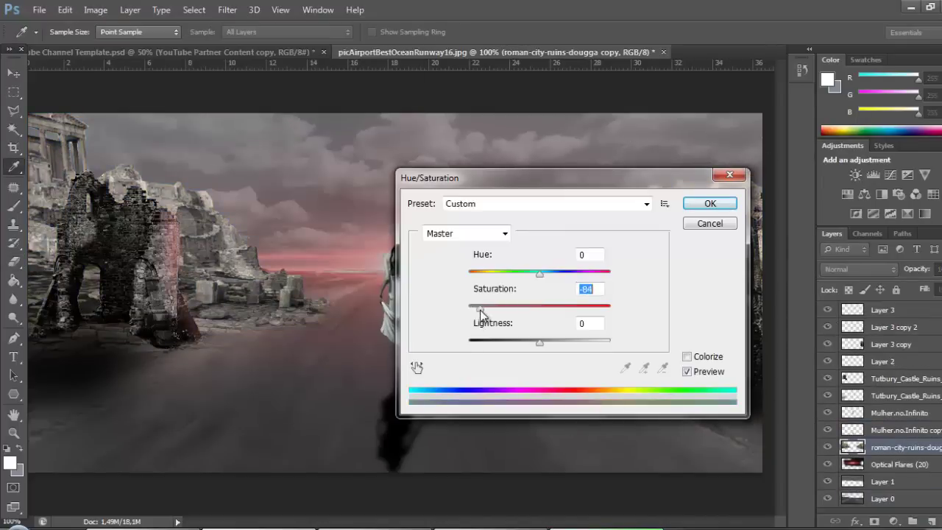
pyautogui.moveTo(520, 177); pyautogui.dragTo(554, 365)
pyautogui.press('Return')
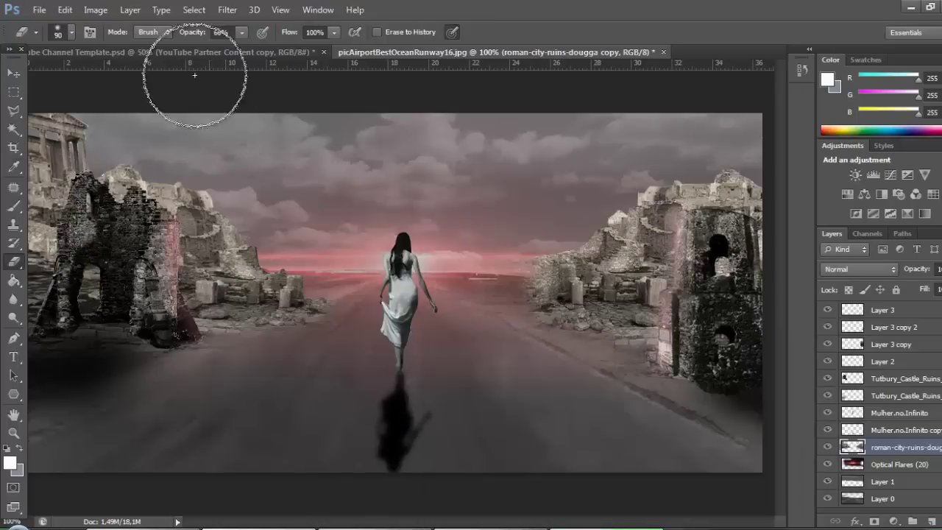
# Darken the merged ruins by pulling the Curves line down
pyautogui.click(95, 9)
pyautogui.click(307, 86)
pyautogui.moveTo(786, 276)
pyautogui.mouseDown()
pyautogui.moveTo(786, 254)
pyautogui.moveTo(821, 282)
pyautogui.mouseUp()
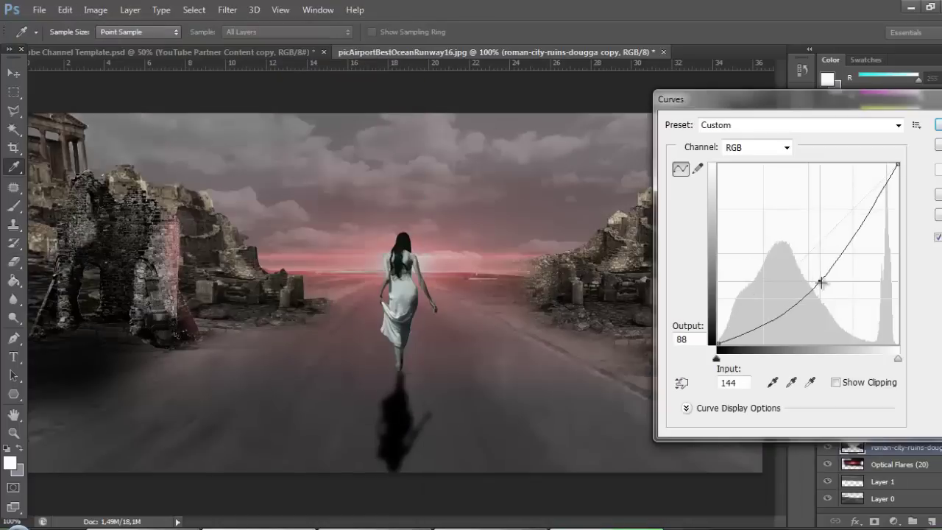
pyautogui.press('Return')
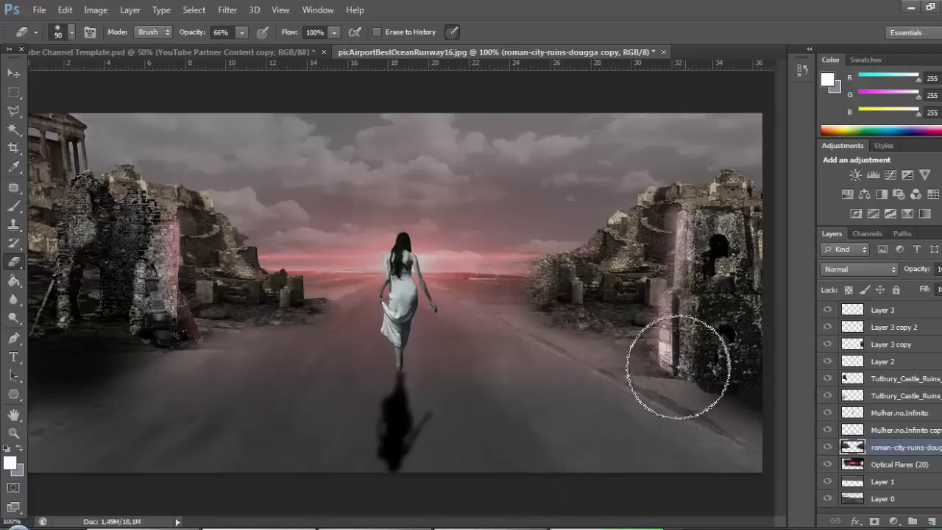
pyautogui.click(17, 112)
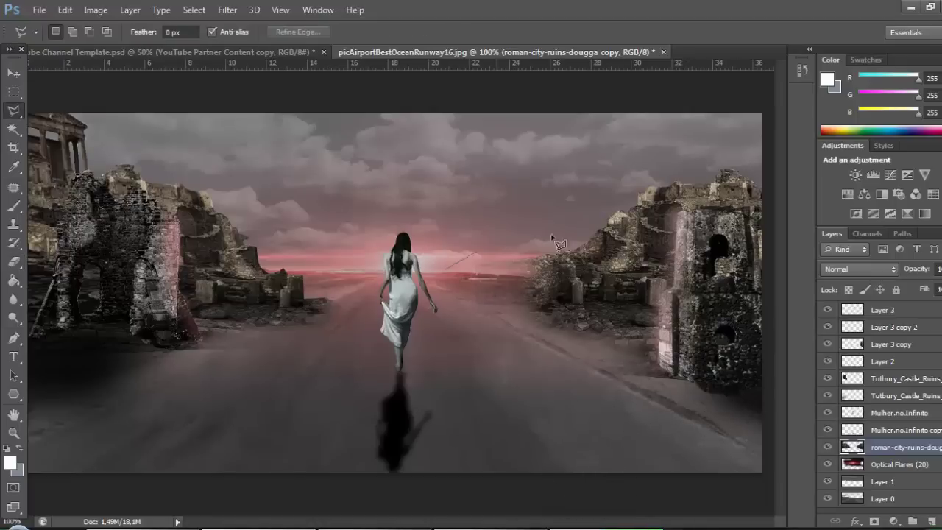
# Outline part of the right ruins, copy it onto Layer 4, and undo the earlier moved piece
pyautogui.doubleClick(748, 449)
pyautogui.moveTo(662, 309); pyautogui.dragTo(500, 243)
pyautogui.hotkey('ctrl', 't')
pyautogui.moveTo(515, 206); pyautogui.dragTo(389, 225)
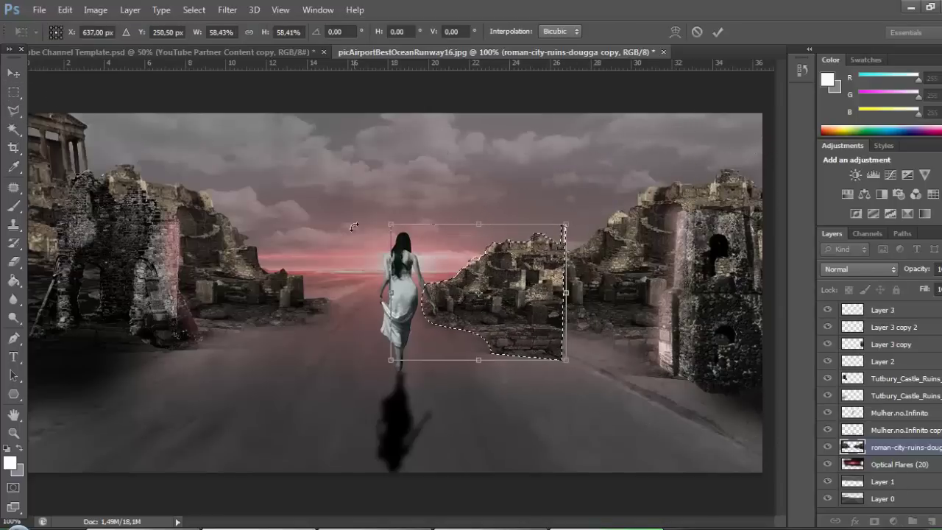
pyautogui.press('Return')
pyautogui.hotkey('ctrl', 'j')
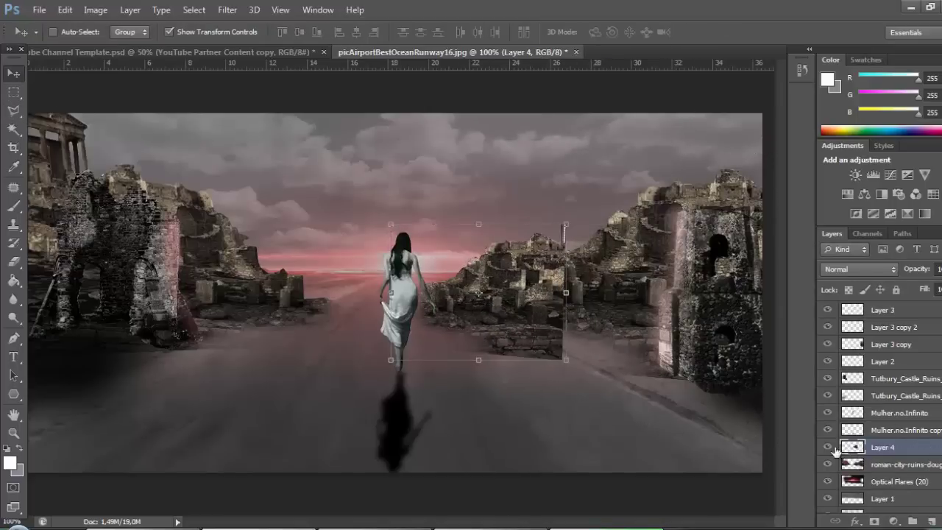
pyautogui.hotkey('ctrl', 'alt', 'z')
# Scale the Layer 4 ruins to about 66%, move them toward the woman, and place Layer 4 below the ruins layer
pyautogui.hotkey('ctrl', 't')
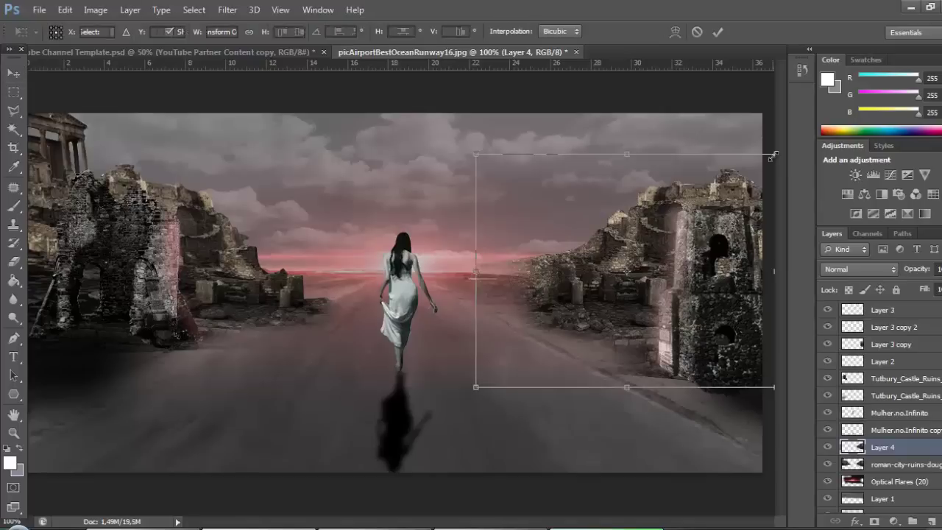
pyautogui.moveTo(772, 156); pyautogui.dragTo(626, 275)
pyautogui.moveTo(552, 339); pyautogui.dragTo(501, 272)
pyautogui.moveTo(568, 211); pyautogui.dragTo(620, 186)
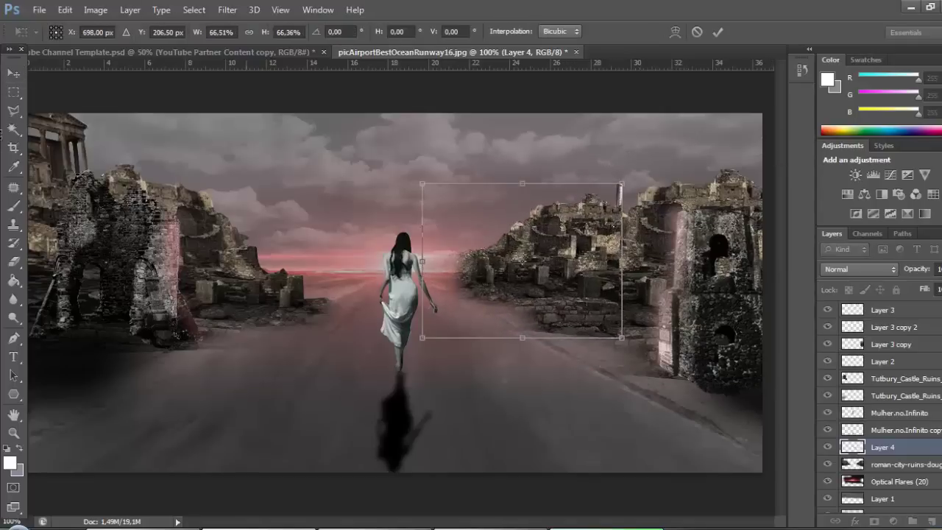
pyautogui.click(13, 111)
pyautogui.press('Return')
pyautogui.moveTo(883, 446); pyautogui.dragTo(821, 460)
# Outline the area between the woman and the nearby ruins
pyautogui.hotkey('ctrl', '+')
pyautogui.hotkey('ctrl', '+')
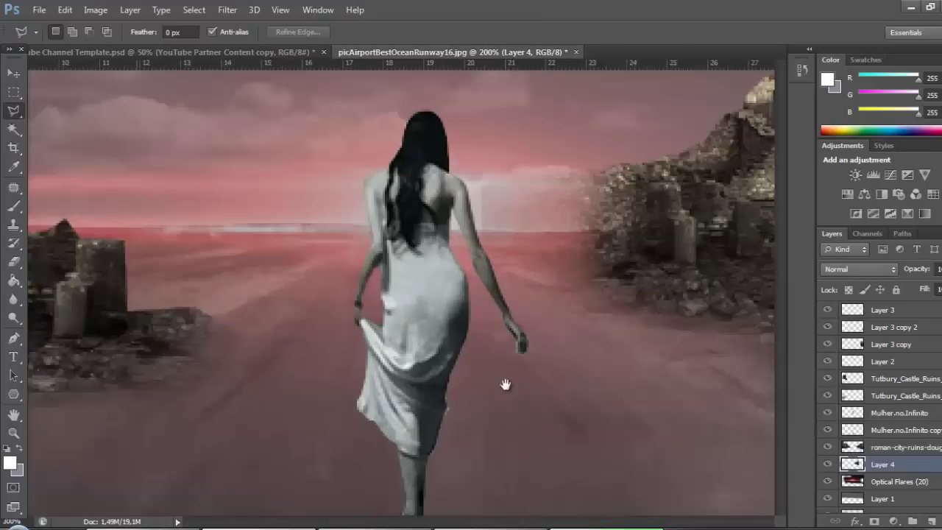
pyautogui.click(674, 167)
pyautogui.hotkey('ctrl', '-')
pyautogui.hotkey('ctrl', '-')
pyautogui.hotkey('ctrl', '-')
pyautogui.hotkey('ctrl', '+')
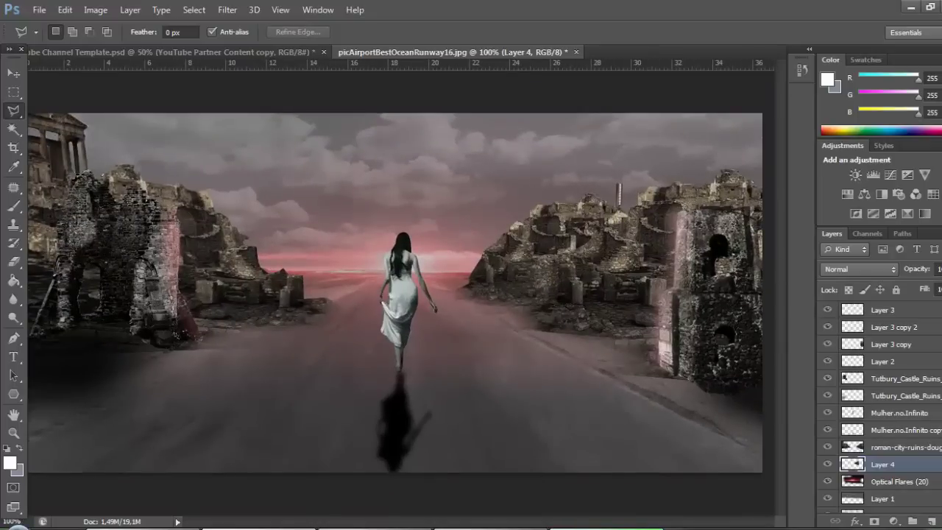
# On a new layer, paint strong red strokes along both ruins' top edges
pyautogui.hotkey('ctrl', 'shift', 'alt', 'n')
pyautogui.click(9, 462)
pyautogui.click(794, 200)
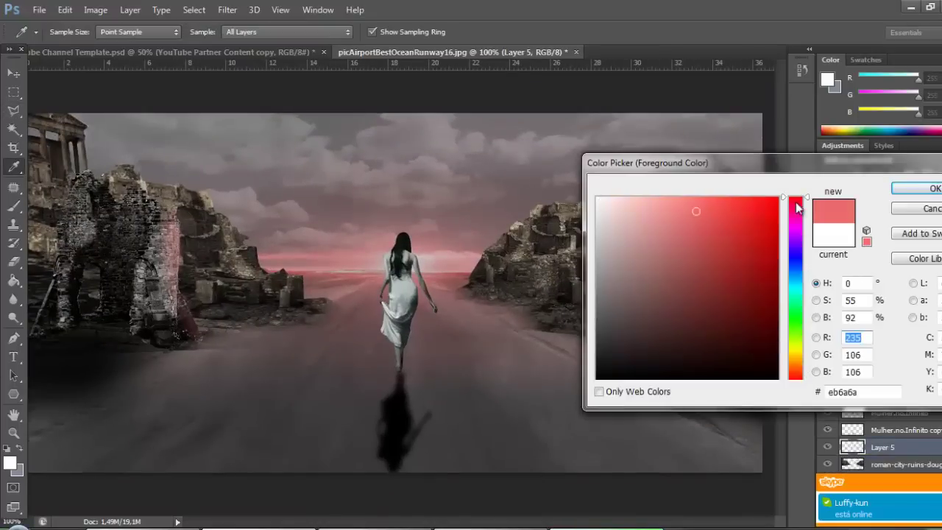
pyautogui.click(740, 206)
pyautogui.press('Return')
pyautogui.press('b')
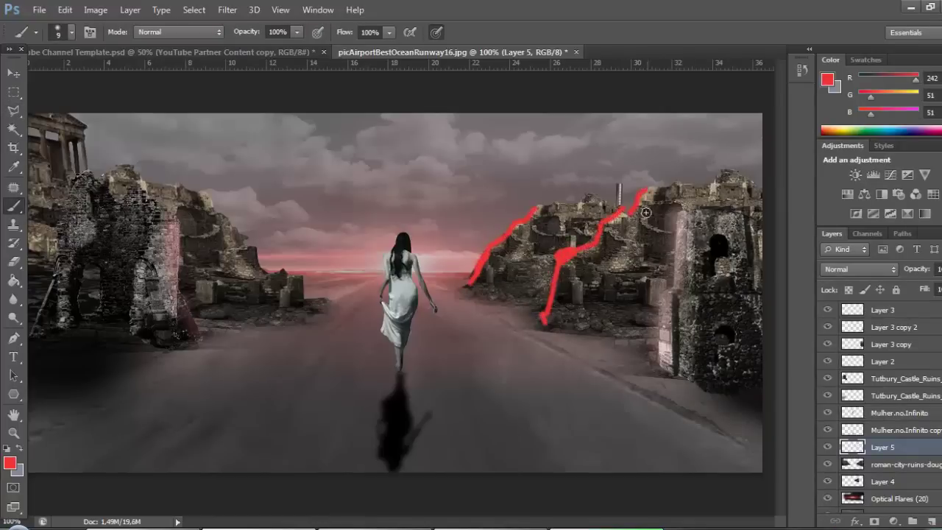
pyautogui.moveTo(618, 189); pyautogui.dragTo(616, 204)
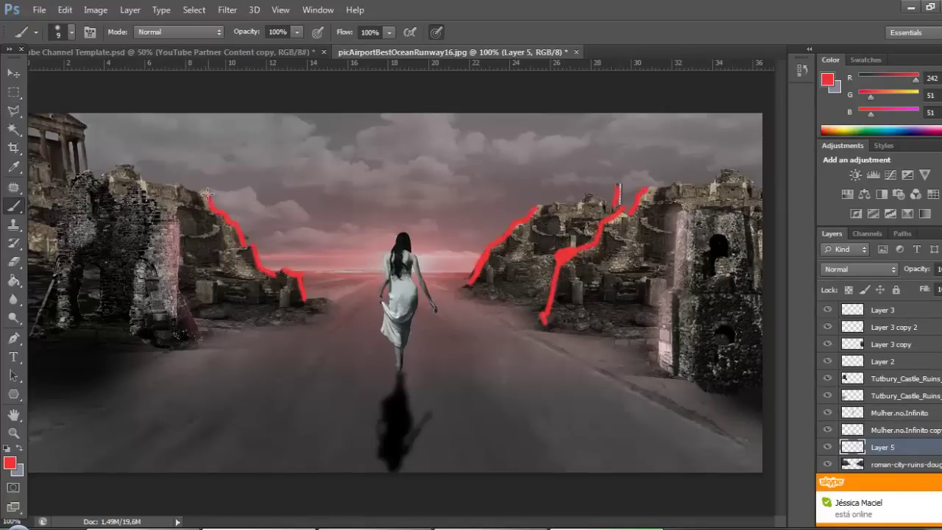
pyautogui.moveTo(207, 194); pyautogui.dragTo(134, 172)
# Soften the red strokes into a glow with a zoom Radial Blur
pyautogui.click(227, 9)
pyautogui.click(430, 313)
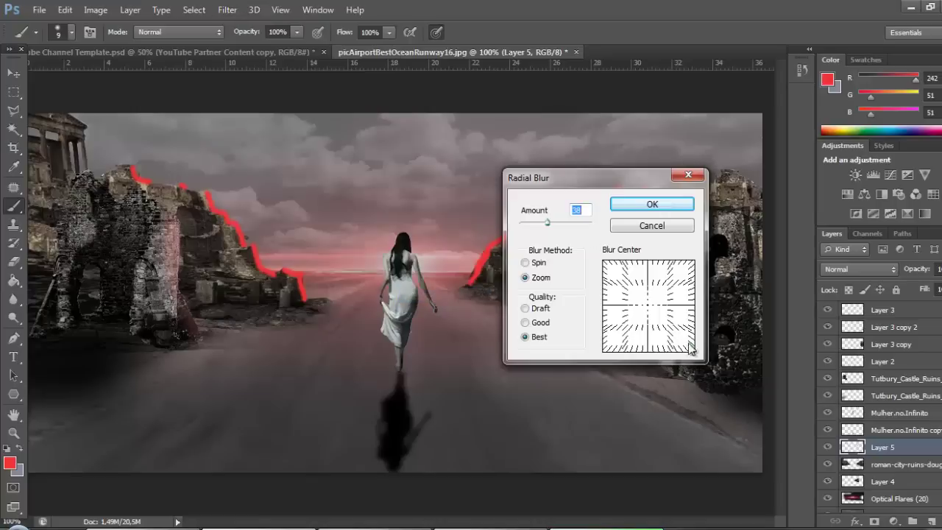
pyautogui.click(653, 206)
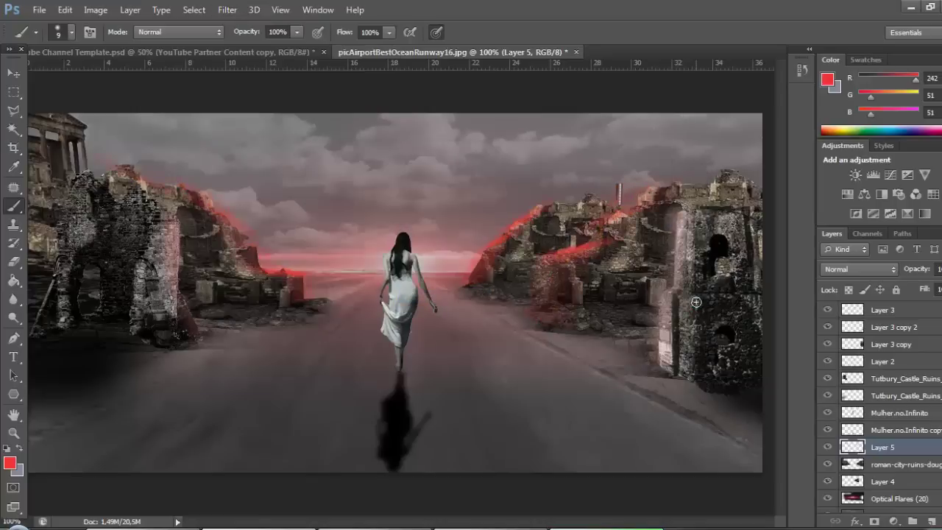
pyautogui.click(13, 73)
pyautogui.hotkey('ctrl', 't')
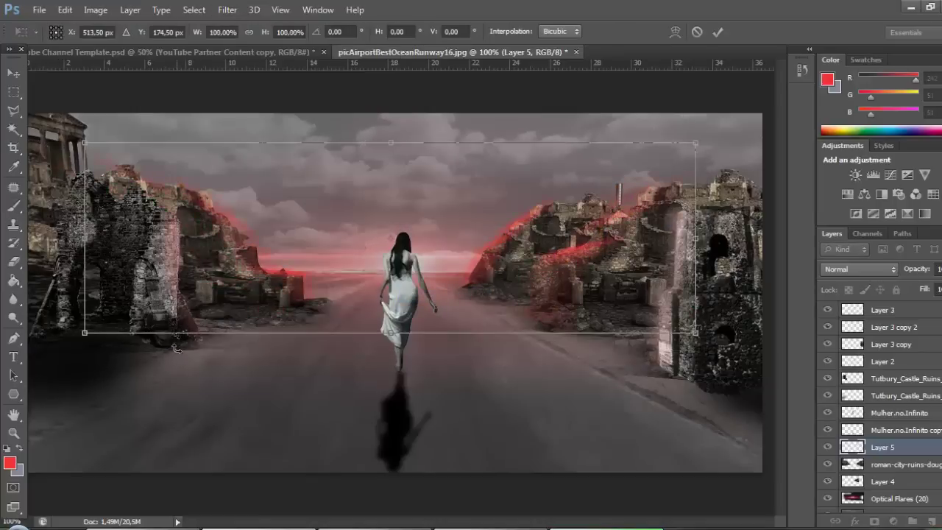
pyautogui.press('w')
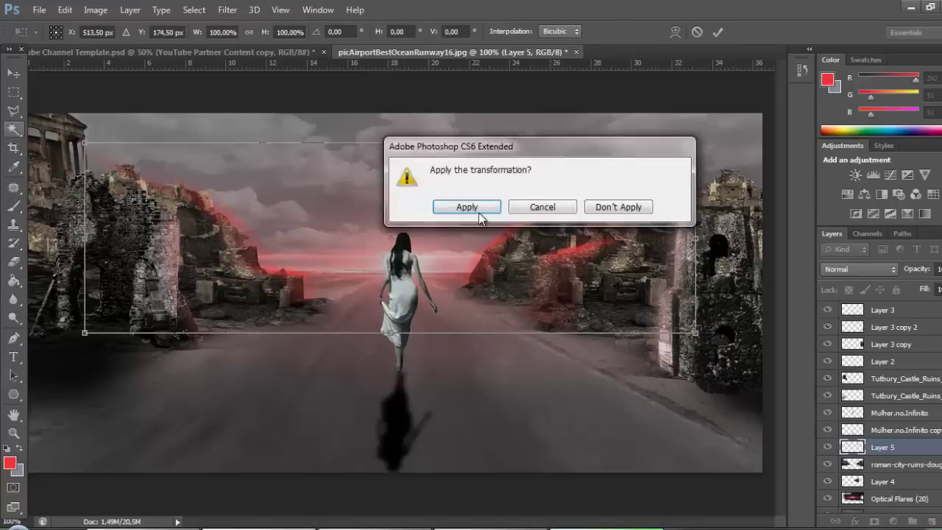
pyautogui.press('Return')
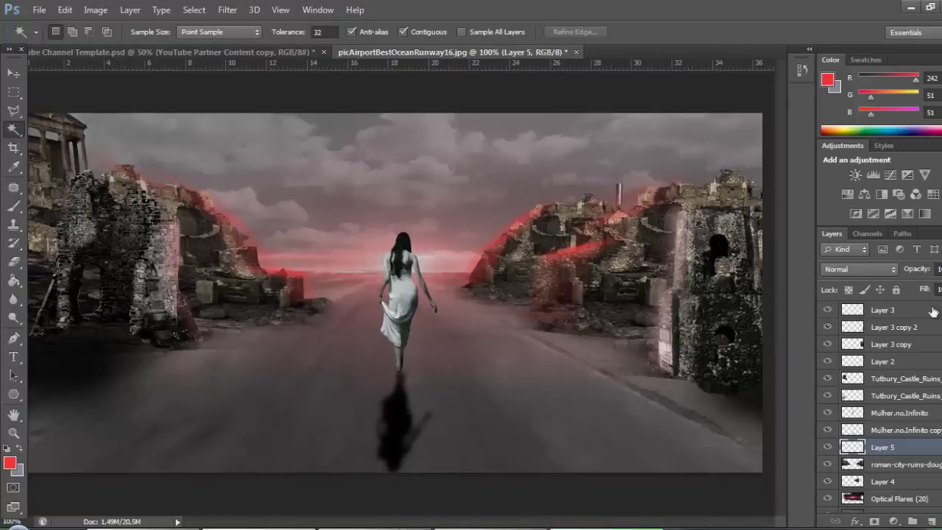
# Duplicate the Mulher.no.Infinito woman layer
pyautogui.click(933, 312)
pyautogui.click(912, 413)
pyautogui.hotkey('ctrl', 'j')
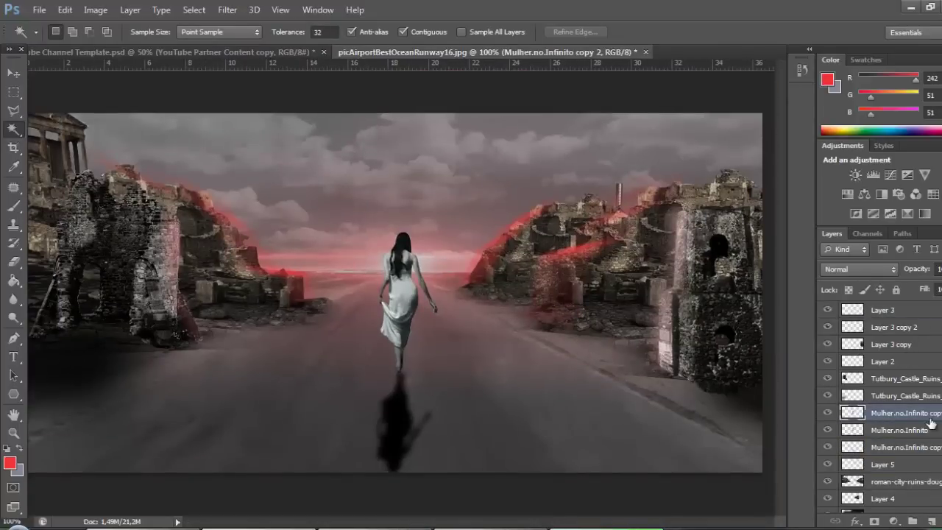
# Enable Outer Glow on the woman copy with a dark red colour
pyautogui.doubleClick(934, 416)
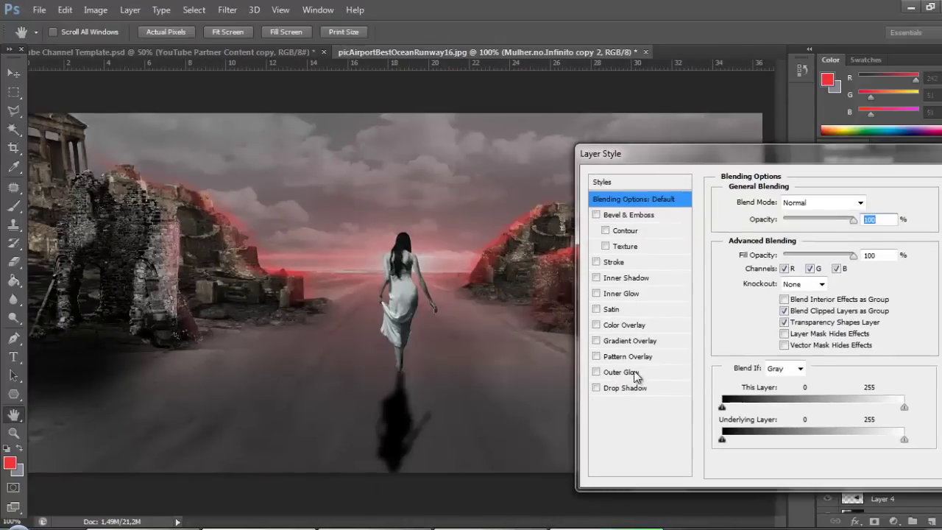
pyautogui.click(635, 371)
pyautogui.click(743, 250)
pyautogui.click(795, 199)
pyautogui.click(731, 202)
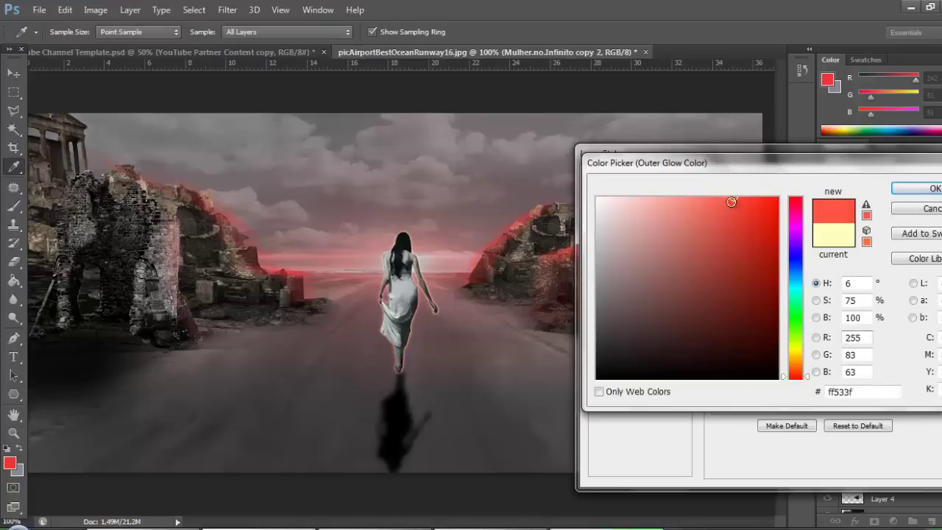
pyautogui.moveTo(731, 202)
pyautogui.mouseDown()
pyautogui.moveTo(755, 204)
pyautogui.moveTo(778, 275)
pyautogui.mouseUp()
pyautogui.press('Return')
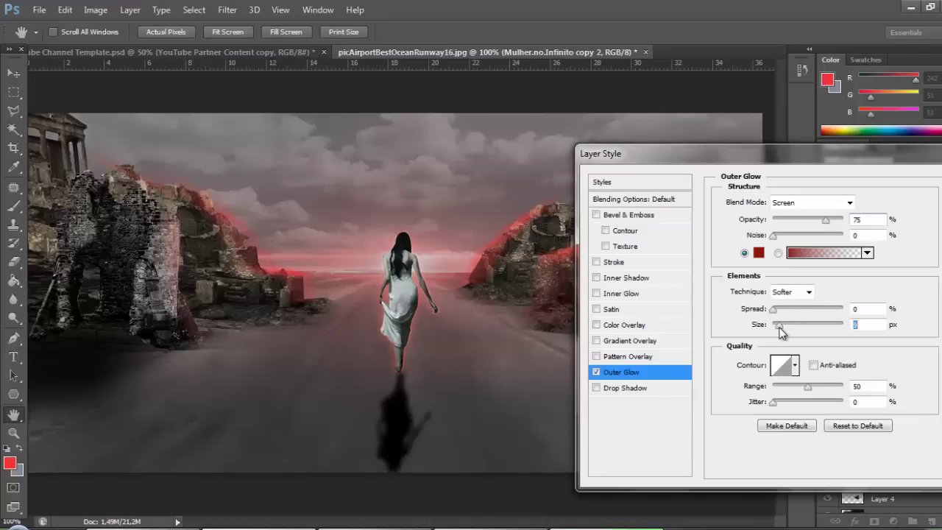
# Apply the outer glow, erase excess, and add a new empty layer
pyautogui.press('Return')
pyautogui.press('e')
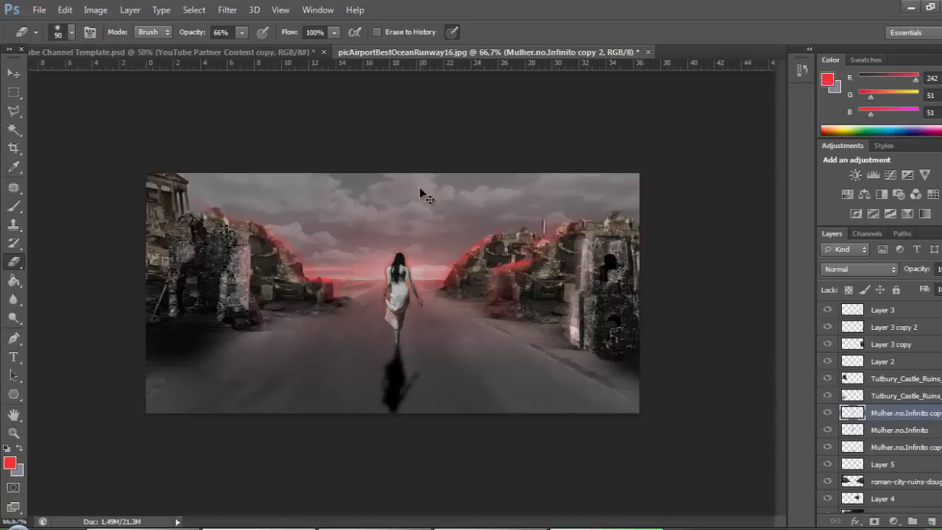
pyautogui.hotkey('ctrl', 'shift', 'alt', 'n')
# Paint small light-grey dots in the sky with a 7 px brush
pyautogui.press('i')
pyautogui.click(10, 462)
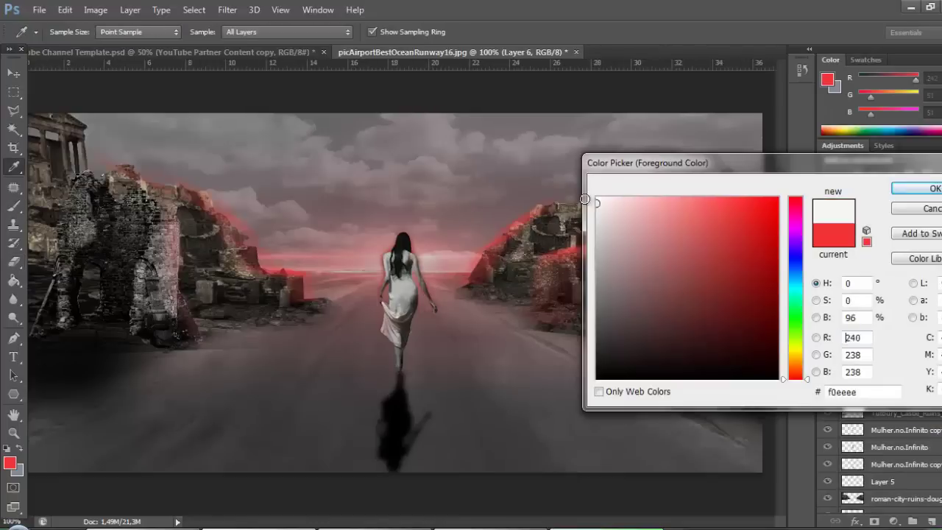
pyautogui.press('Return')
pyautogui.press('b')
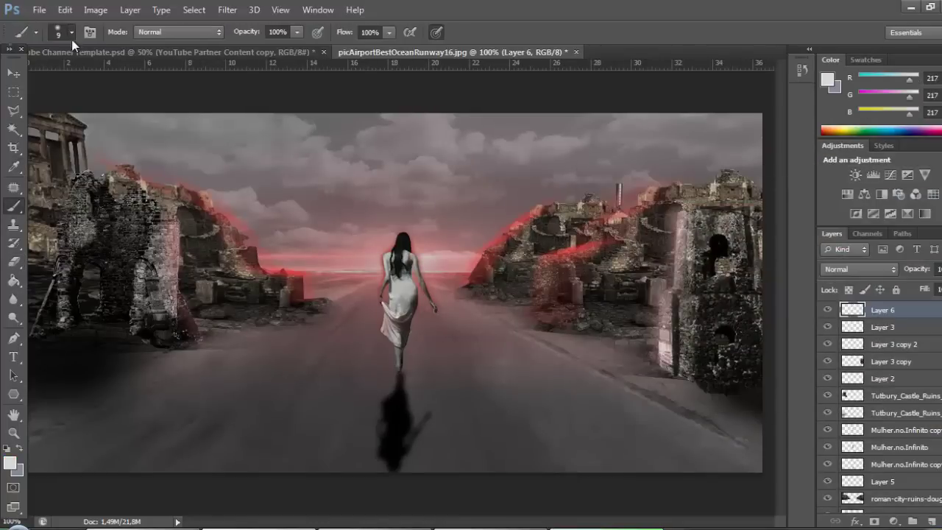
pyautogui.click(72, 32)
pyautogui.click(507, 177)
pyautogui.click(301, 211)
# Lasso the dots, copy them and move the copies farther right across the sky
pyautogui.click(14, 108)
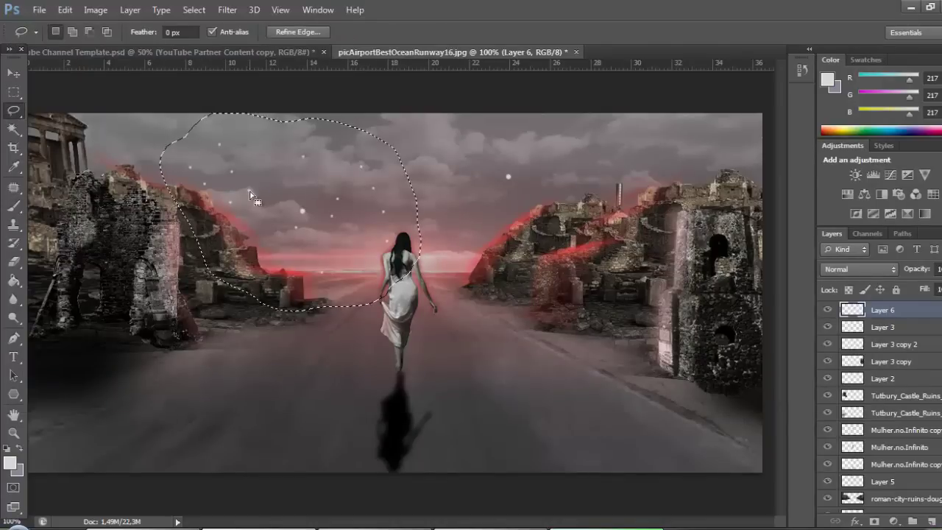
pyautogui.press('v')
pyautogui.hotkey('ctrl', 'd')
pyautogui.moveTo(287, 168)
pyautogui.mouseDown()
pyautogui.moveTo(445, 147)
pyautogui.moveTo(600, 166)
pyautogui.mouseUp()
pyautogui.moveTo(657, 187); pyautogui.dragTo(638, 247)
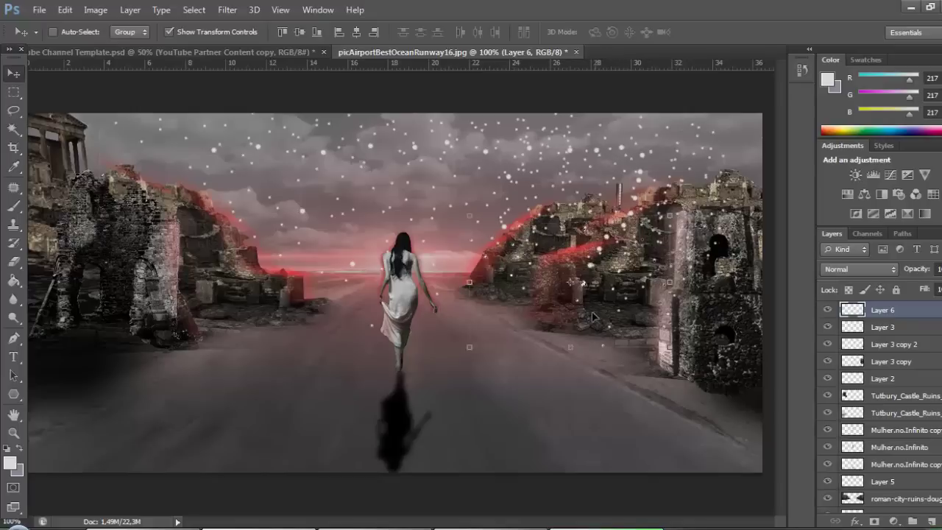
# Transform and move more dot copies over the road centre, left ruins and lower road
pyautogui.hotkey('ctrl', 't')
pyautogui.moveTo(353, 265); pyautogui.dragTo(343, 253)
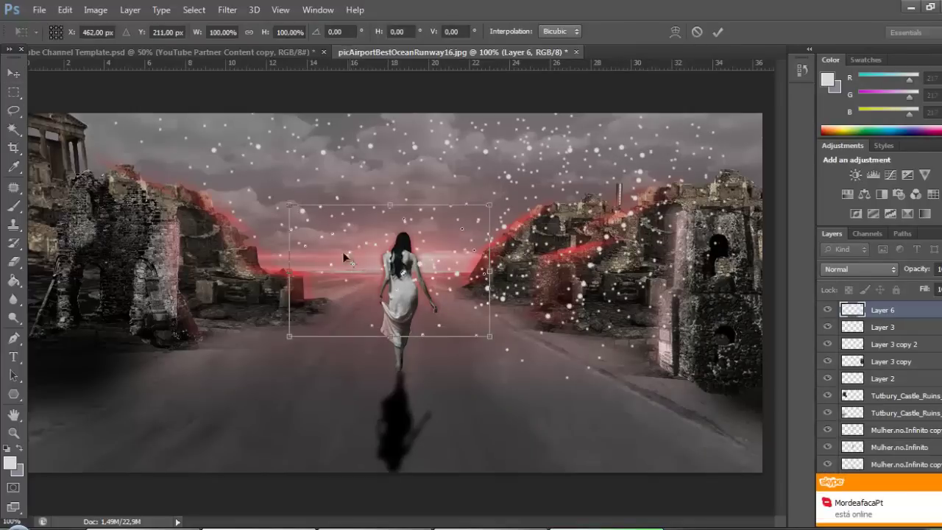
pyautogui.press('v')
pyautogui.click(467, 207)
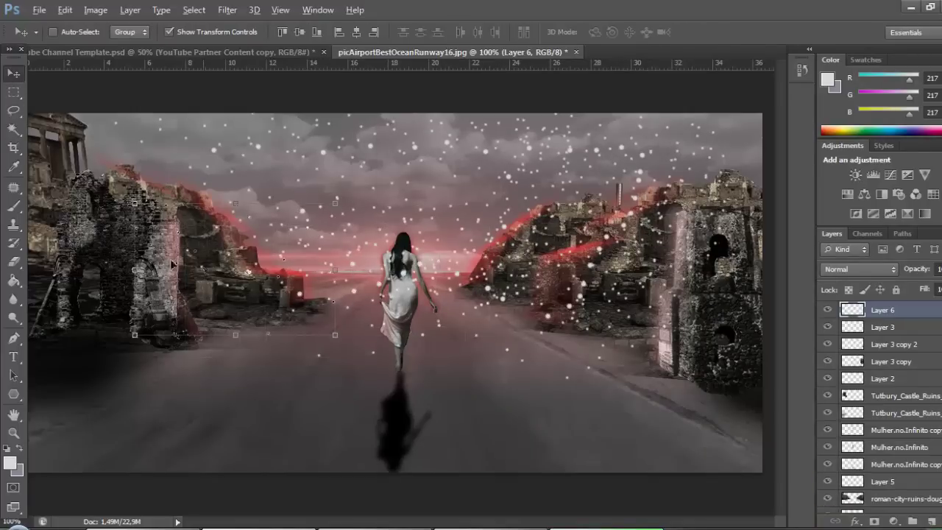
pyautogui.moveTo(114, 314)
pyautogui.mouseDown()
pyautogui.moveTo(277, 357)
pyautogui.moveTo(138, 211)
pyautogui.mouseUp()
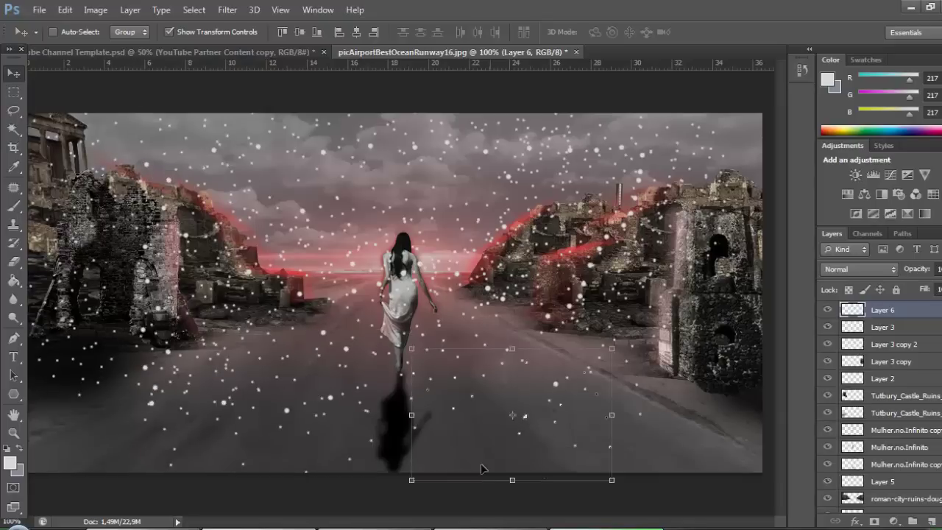
pyautogui.moveTo(482, 468); pyautogui.dragTo(687, 418)
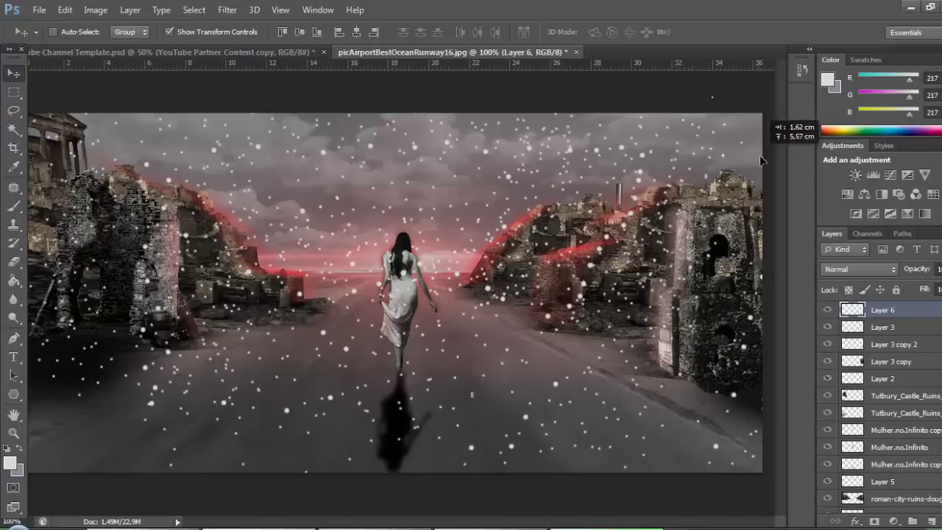
# Apply a Motion Blur with distance 35 to streak the dots into slanting rain
pyautogui.click(227, 9)
pyautogui.click(478, 286)
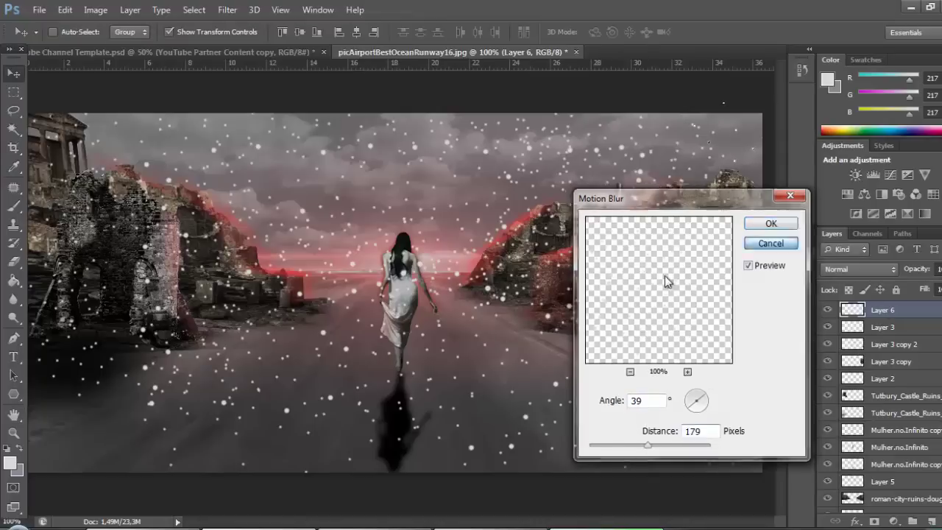
pyautogui.press('Escape')
pyautogui.click(227, 10)
pyautogui.click(466, 289)
pyautogui.moveTo(590, 445); pyautogui.dragTo(608, 446)
pyautogui.press('Return')
# Add a new layer and render grey Clouds on it using default black and white colours
pyautogui.hotkey('ctrl', 'shift', 'alt', 'n')
pyautogui.click(227, 9)
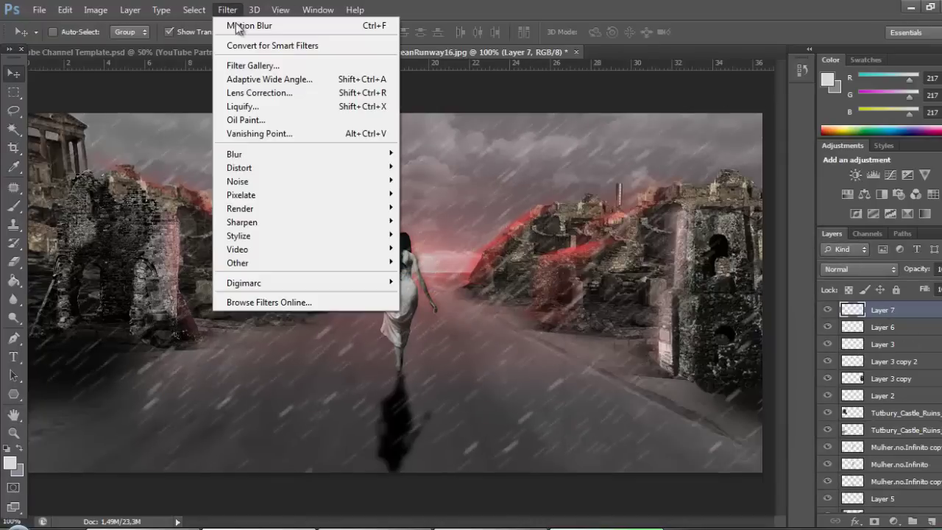
pyautogui.click(424, 149)
pyautogui.hotkey('ctrl', '-')
pyautogui.hotkey('ctrl', 'z')
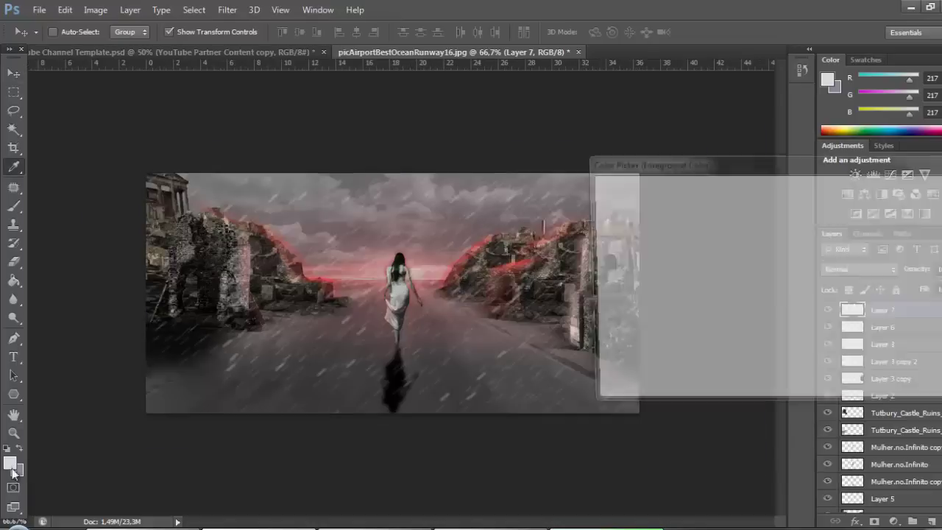
pyautogui.press('d')
pyautogui.click(228, 9)
pyautogui.click(240, 25)
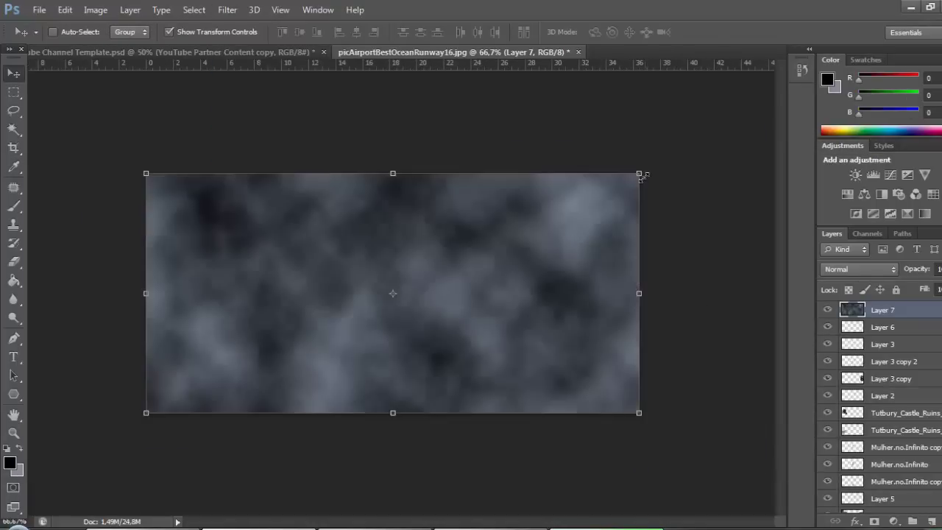
# Shrink and duplicate the clouds to cover the lower image, soften the seam, and merge them
pyautogui.moveTo(638, 173)
pyautogui.mouseDown()
pyautogui.moveTo(610, 177)
pyautogui.moveTo(465, 257)
pyautogui.mouseUp()
pyautogui.press('v')
pyautogui.press('Return')
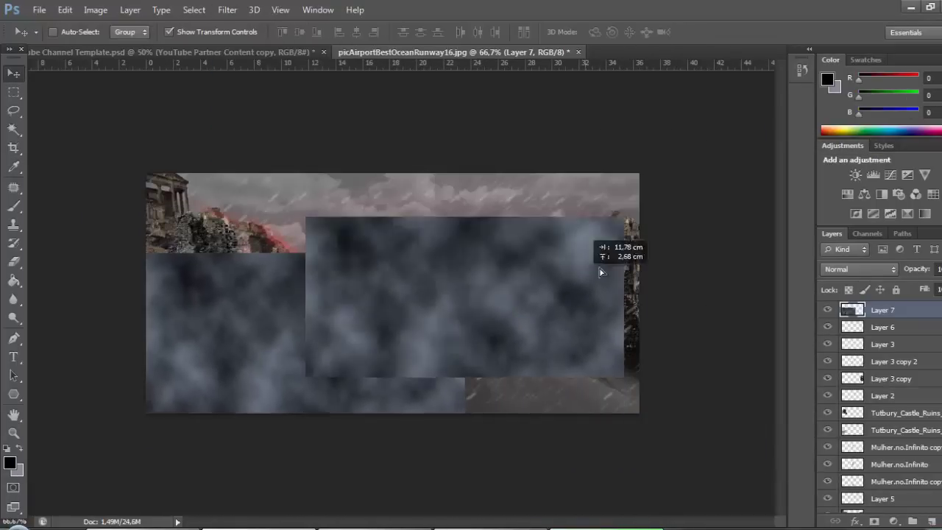
pyautogui.moveTo(420, 317); pyautogui.dragTo(641, 317)
pyautogui.click(15, 264)
pyautogui.moveTo(372, 271); pyautogui.dragTo(373, 324)
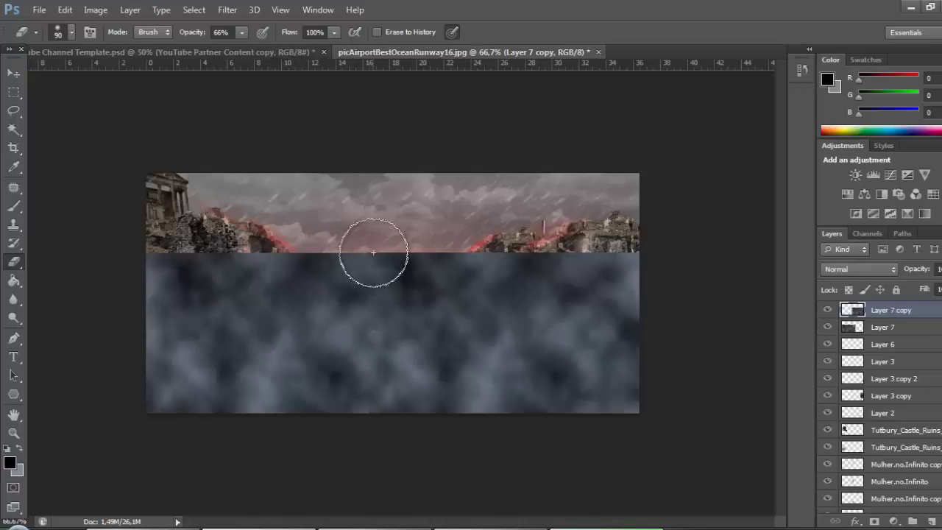
pyautogui.keyDown('shift'); pyautogui.click(919, 327); pyautogui.keyUp('shift')
pyautogui.hotkey('ctrl', 'e')
# Add a black-filled mask and paint white to reveal fog around the woman and lower-left ruins
pyautogui.click(874, 521)
pyautogui.rightClick(14, 282)
pyautogui.click(66, 296)
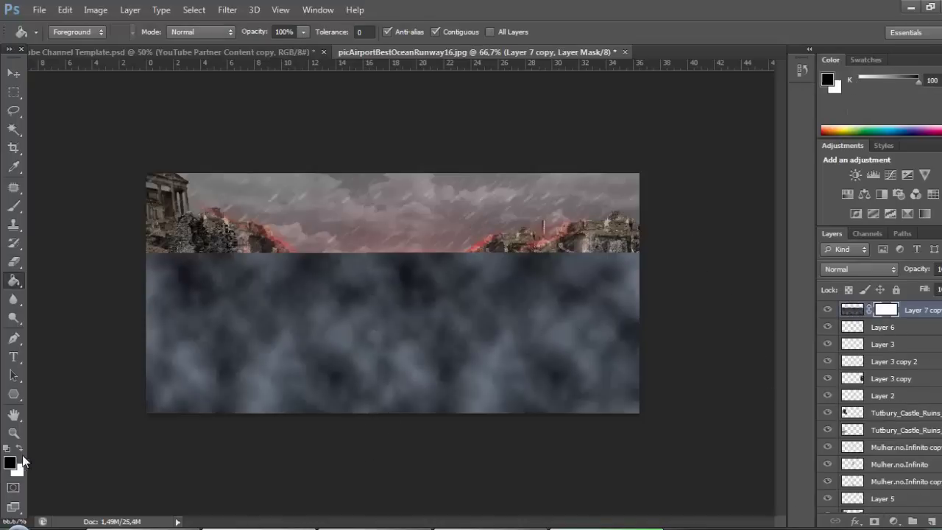
pyautogui.hotkey('ctrl', 'i')
pyautogui.press('b')
pyautogui.press('x')
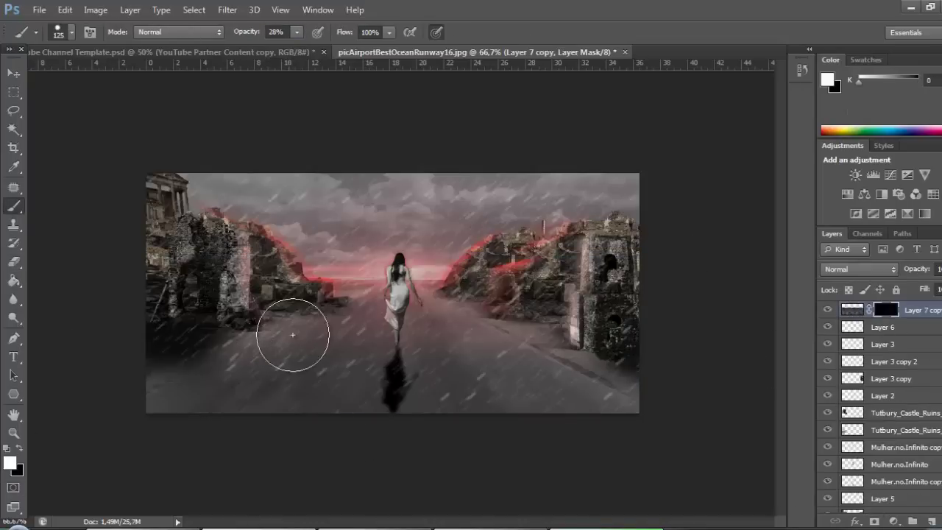
pyautogui.moveTo(292, 335); pyautogui.dragTo(364, 335)
pyautogui.rightClick(86, 75)
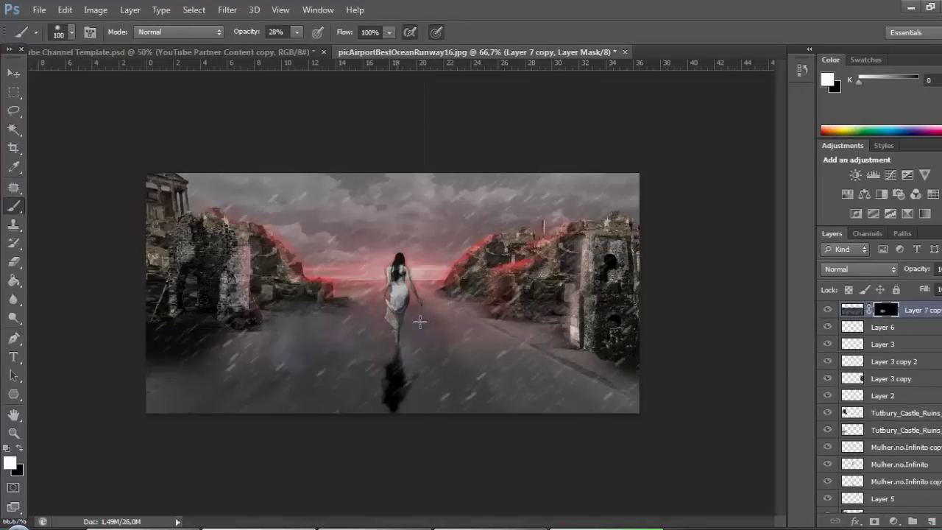
pyautogui.moveTo(274, 303); pyautogui.dragTo(208, 326)
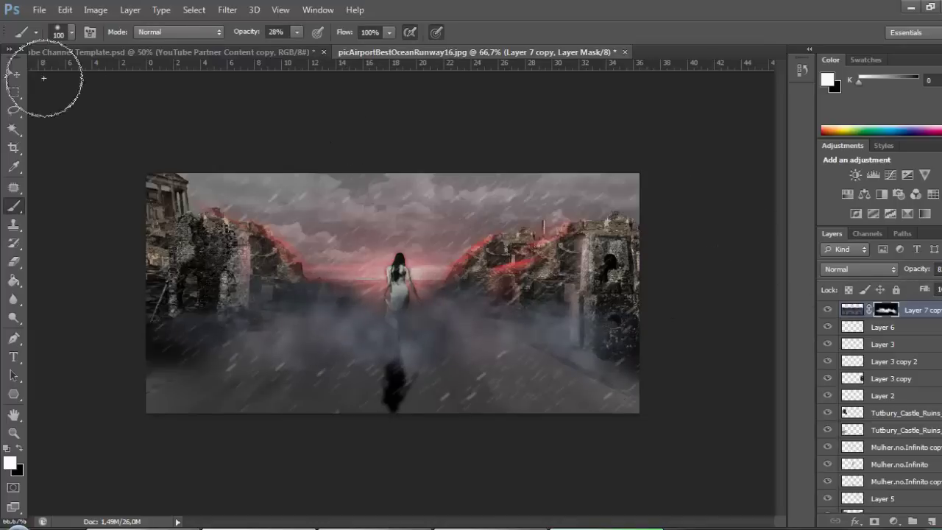
pyautogui.scroll(-3, 883, 412)
# Darken the ruins background copy's midtones with a Curves adjustment
pyautogui.click(891, 442)
pyautogui.click(95, 9)
pyautogui.click(294, 72)
pyautogui.moveTo(815, 280); pyautogui.dragTo(822, 276)
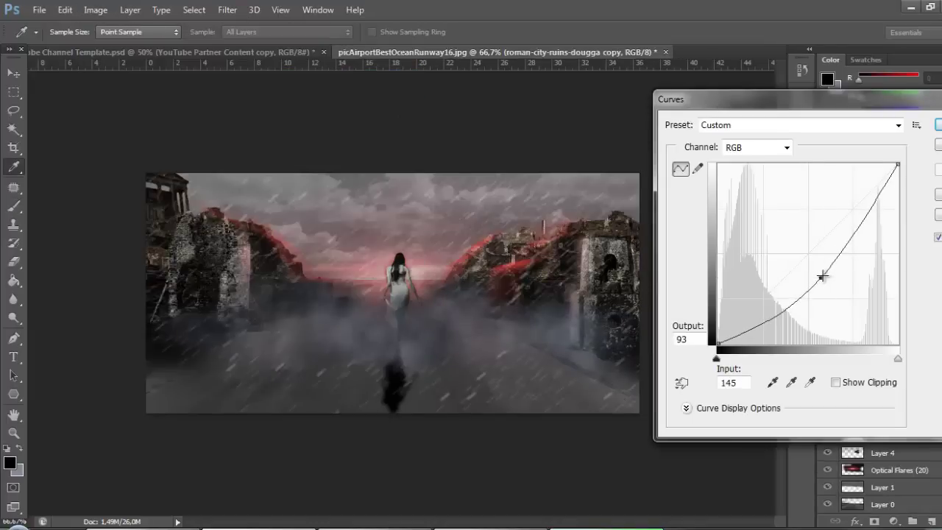
pyautogui.press('Return')
# Desaturate the ruins copy to -62 saturation, then desaturate Layer 4 with Hue/Saturation
pyautogui.click(95, 10)
pyautogui.click(295, 111)
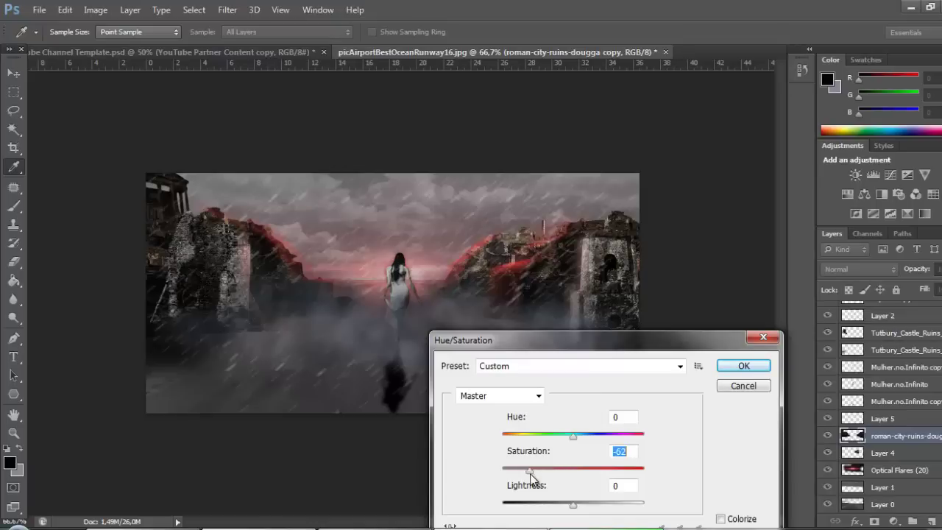
pyautogui.click(742, 365)
pyautogui.press('b')
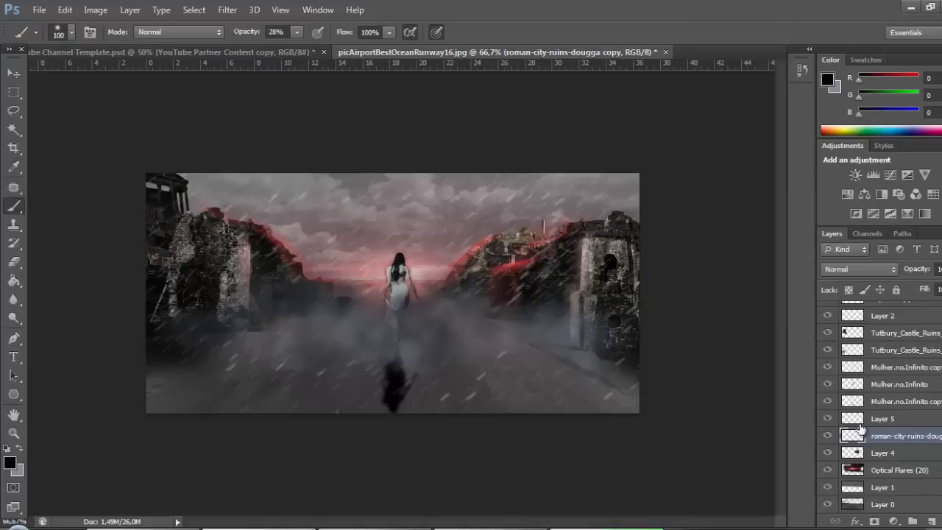
pyautogui.click(843, 455)
pyautogui.click(95, 9)
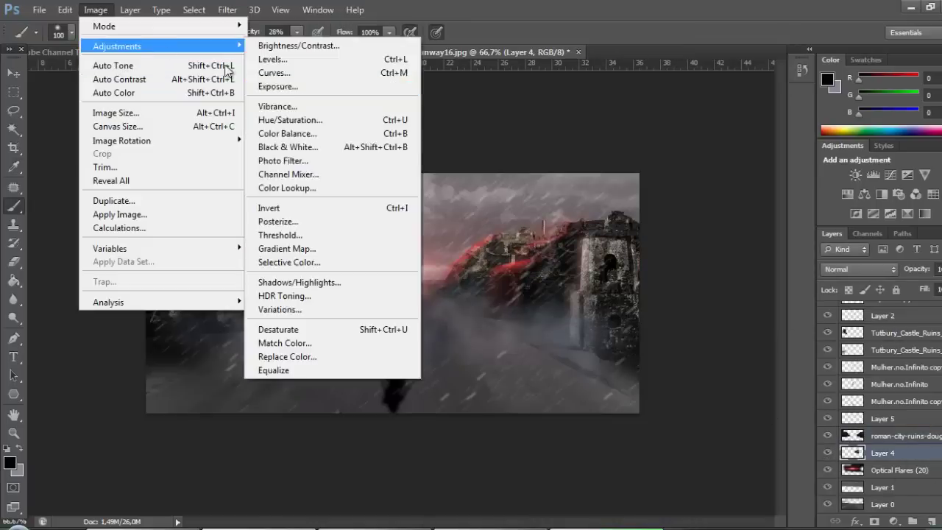
pyautogui.click(294, 120)
pyautogui.press('Return')
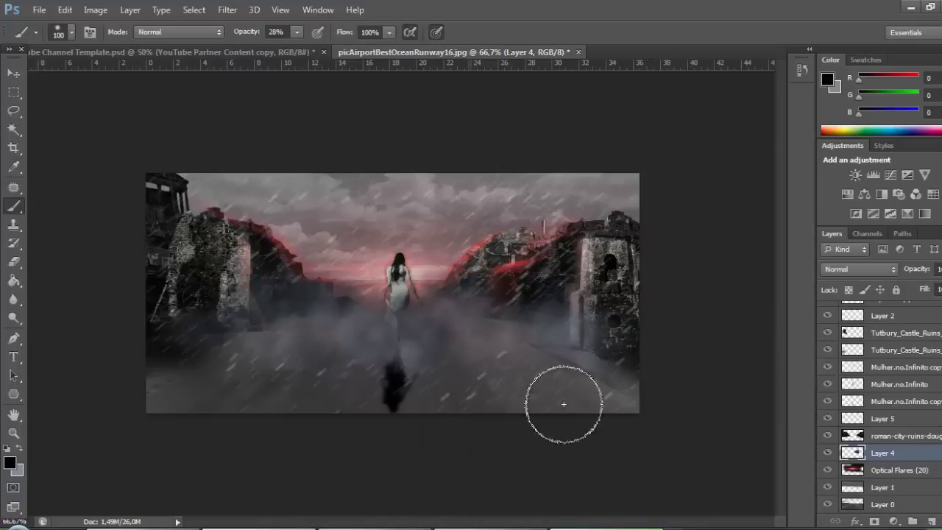
# Erase touch-ups on the ruins copy, reselect Layer 4 and choose File > Place
pyautogui.click(883, 436)
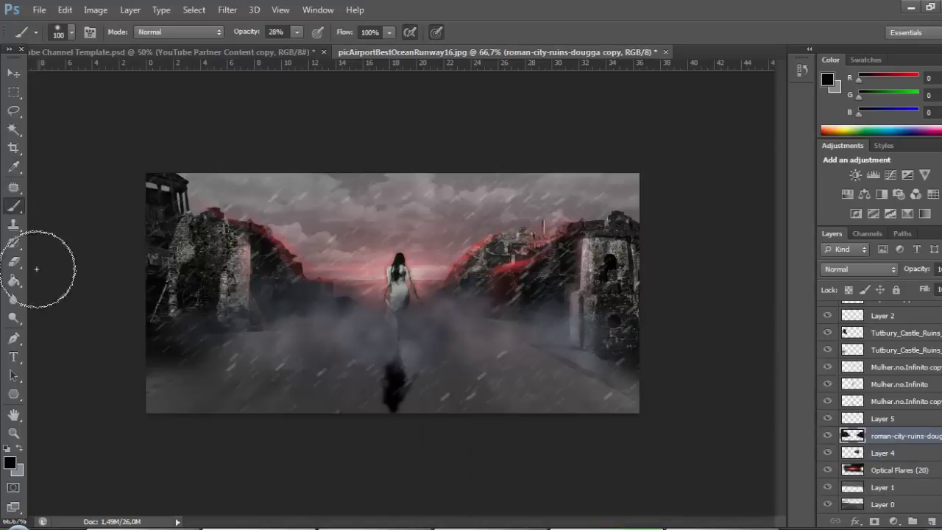
pyautogui.click(14, 261)
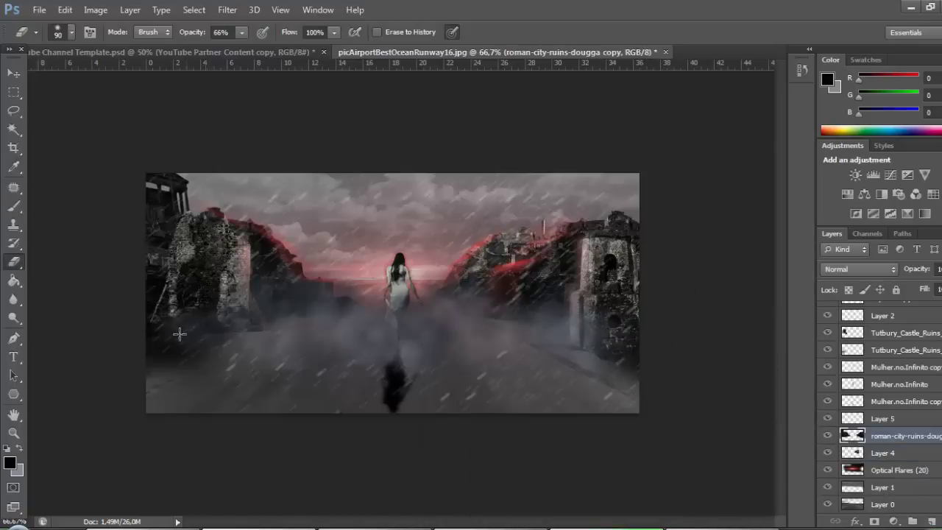
pyautogui.click(901, 452)
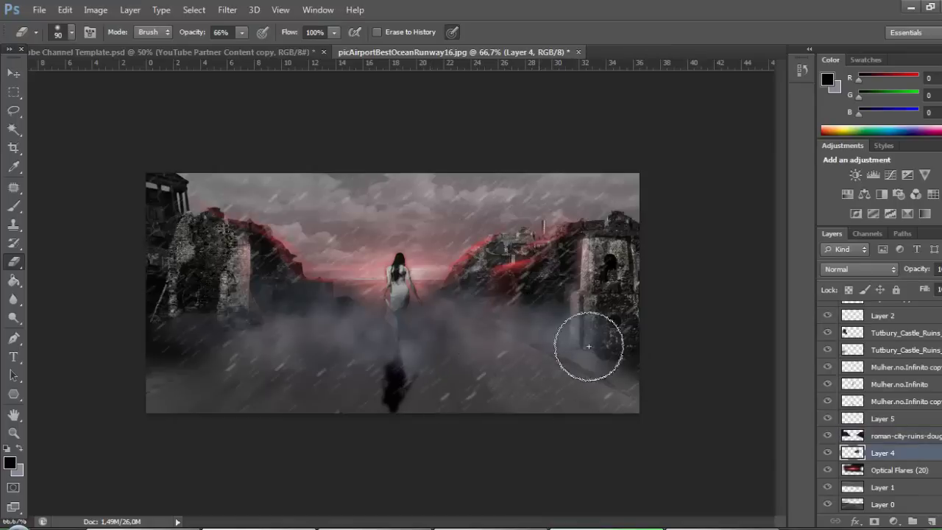
pyautogui.click(39, 10)
# Place the birds-fly2 image and move its layer to the top of the stack
pyautogui.click(48, 241)
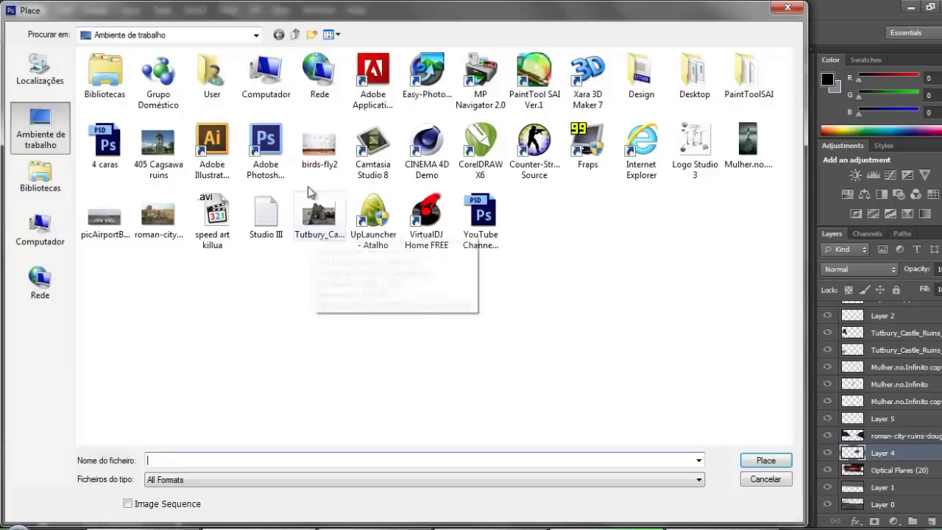
pyautogui.doubleClick(309, 196)
pyautogui.click(13, 73)
pyautogui.press('Return')
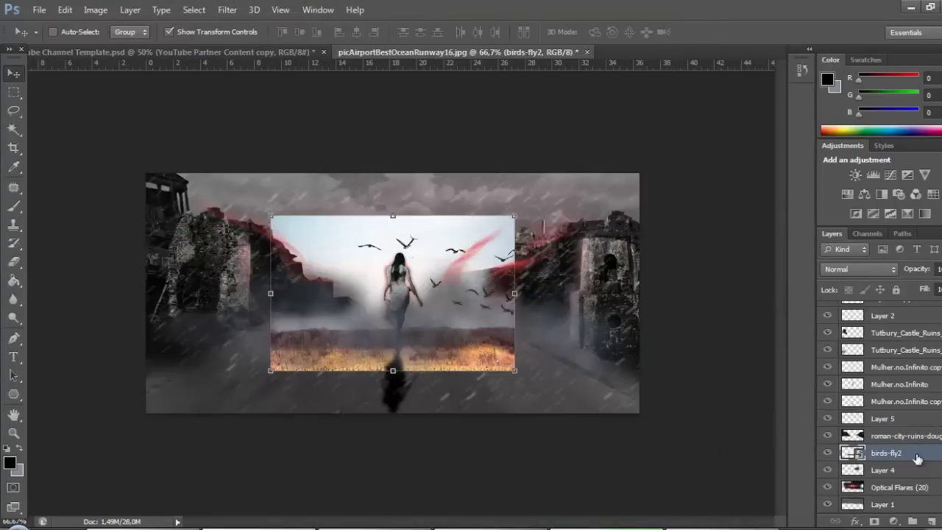
pyautogui.hotkey('ctrl', 'shift', ']')
pyautogui.hotkey('ctrl', '+')
pyautogui.hotkey('ctrl', '+')
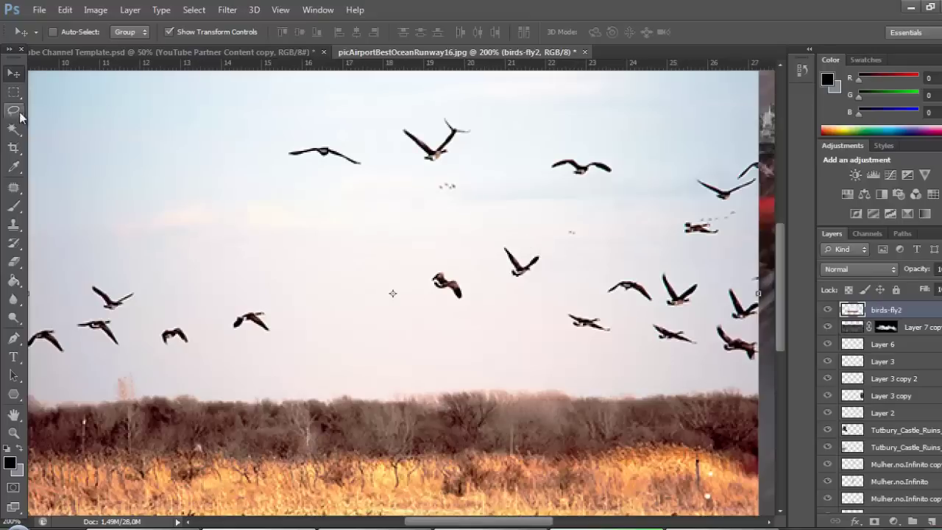
# Lasso a group of birds onto their own layer, delete the original, and set Darker Color blending
pyautogui.press('l')
pyautogui.moveTo(552, 350); pyautogui.dragTo(251, 164)
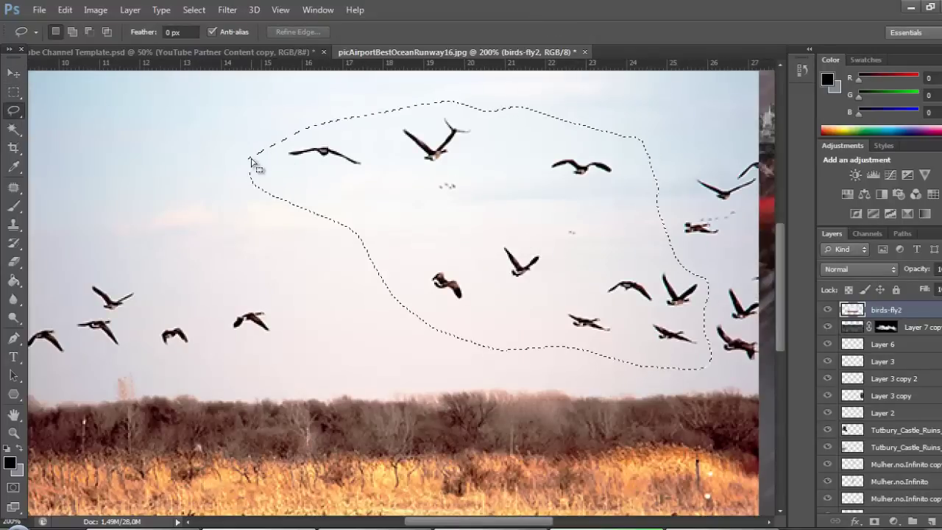
pyautogui.hotkey('ctrl', '-')
pyautogui.hotkey('ctrl', 'j')
pyautogui.click(883, 326)
pyautogui.press('Delete')
pyautogui.press('v')
pyautogui.click(859, 268)
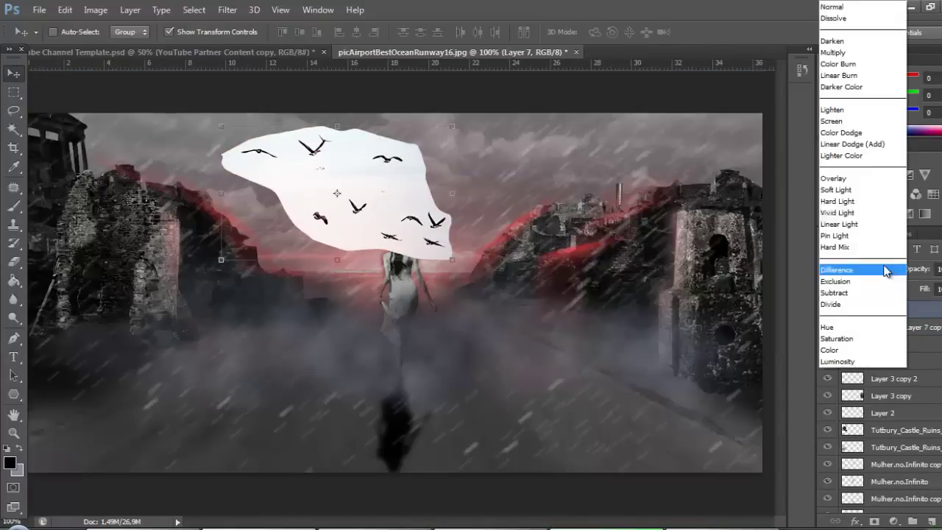
pyautogui.click(841, 154)
# Scale the birds into the sky, then duplicate them and enlarge the copy to look closer
pyautogui.scroll(3, 857, 274)
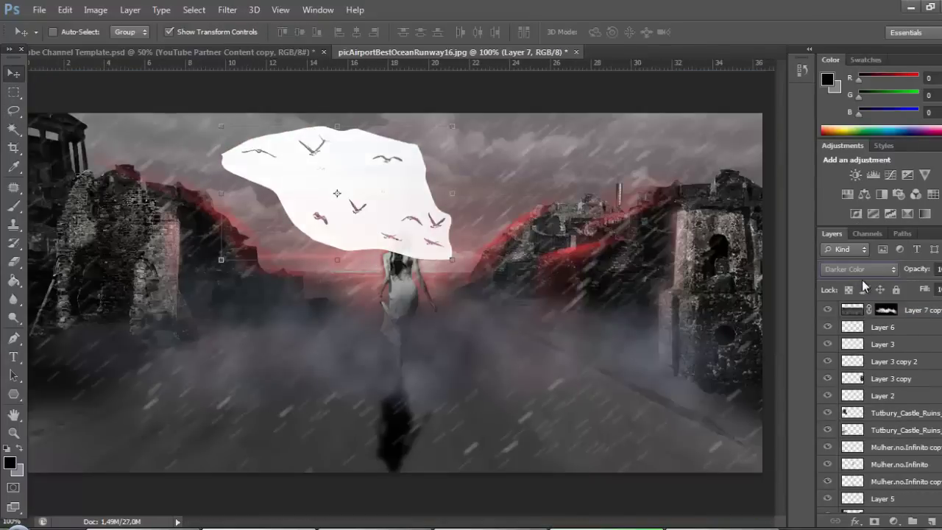
pyautogui.scroll(2, 861, 280)
pyautogui.hotkey('ctrl', 't')
pyautogui.moveTo(221, 125); pyautogui.dragTo(341, 161)
pyautogui.click(13, 73)
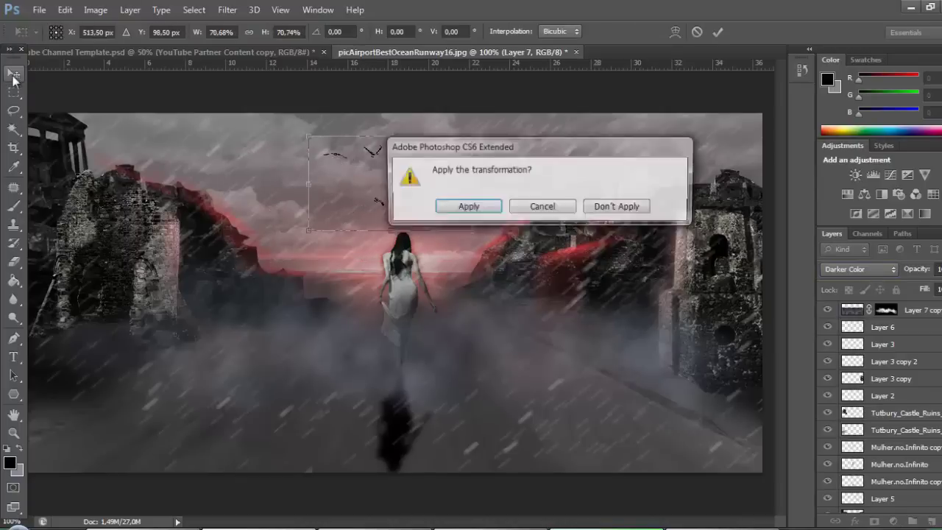
pyautogui.click(410, 204)
pyautogui.moveTo(465, 161)
pyautogui.mouseDown()
pyautogui.moveTo(302, 302)
pyautogui.moveTo(527, 154)
pyautogui.mouseUp()
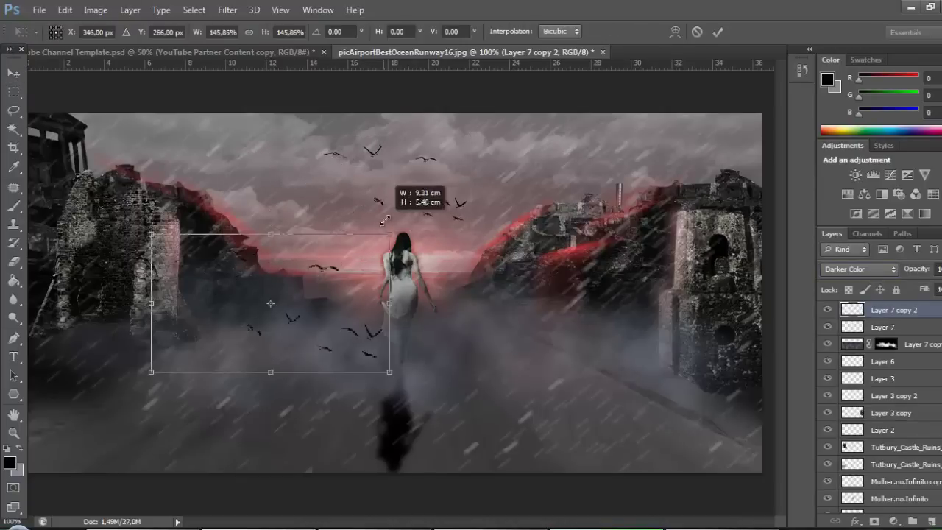
pyautogui.moveTo(151, 372); pyautogui.dragTo(28, 444)
pyautogui.click(13, 73)
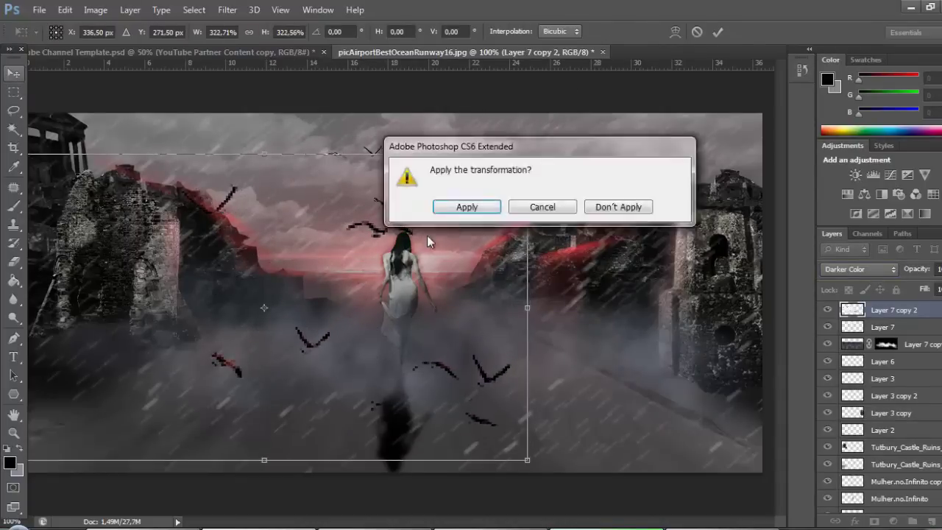
pyautogui.click(466, 206)
# Apply a 1.5 px Gaussian Blur to the near birds
pyautogui.click(228, 9)
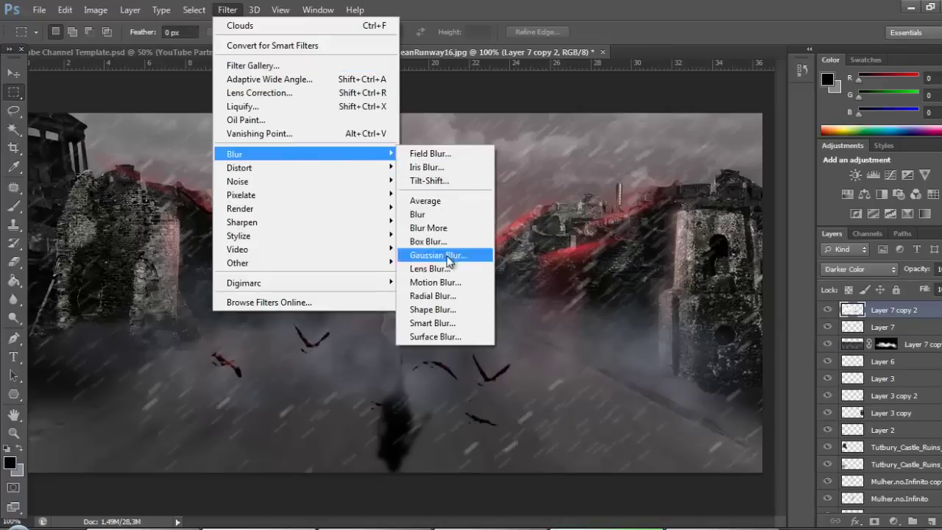
pyautogui.click(456, 252)
pyautogui.moveTo(770, 338); pyautogui.dragTo(715, 337)
pyautogui.press('Return')
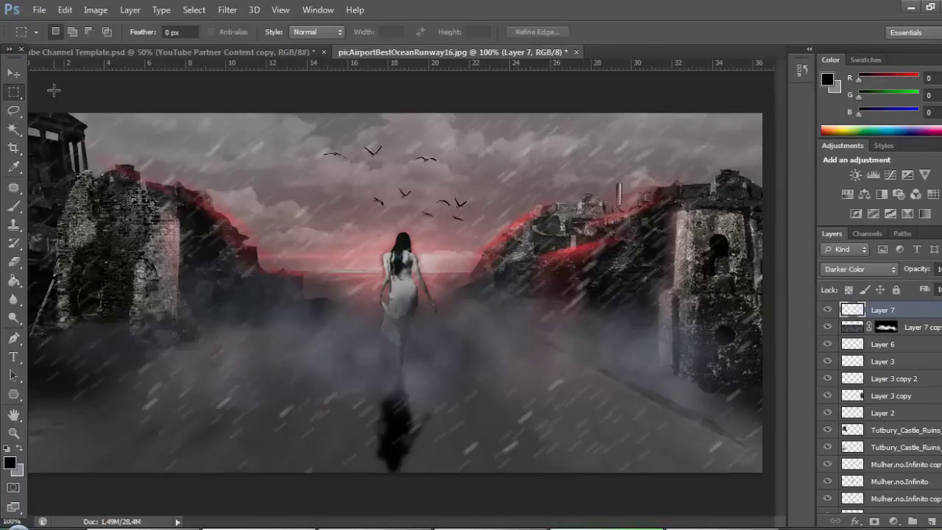
# Shrink the blurred birds to about 69%, then select all composite layers for merging
pyautogui.hotkey('ctrl', 't')
pyautogui.moveTo(436, 153)
pyautogui.mouseDown()
pyautogui.moveTo(390, 179)
pyautogui.moveTo(465, 175)
pyautogui.mouseUp()
pyautogui.hotkey('ctrl', '-')
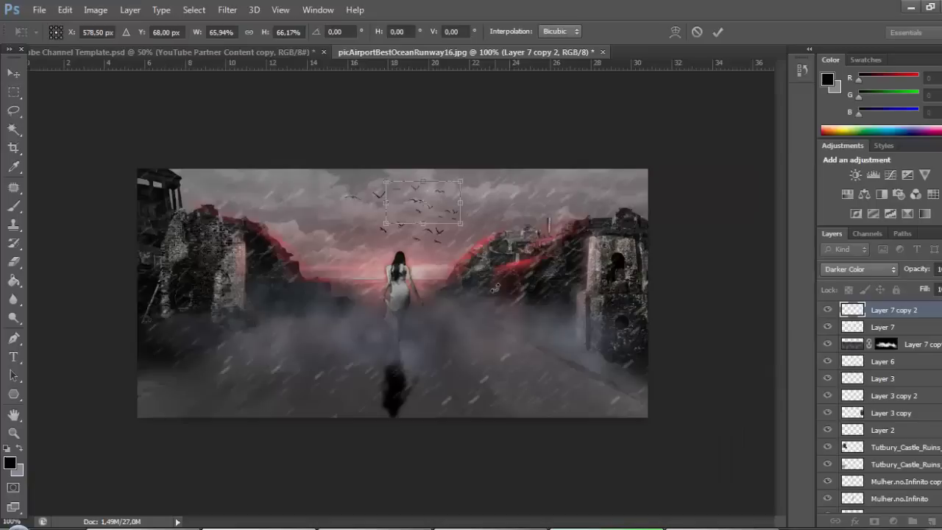
pyautogui.press('v')
pyautogui.press('Return')
pyautogui.press('m')
pyautogui.moveTo(894, 310); pyautogui.dragTo(915, 485)
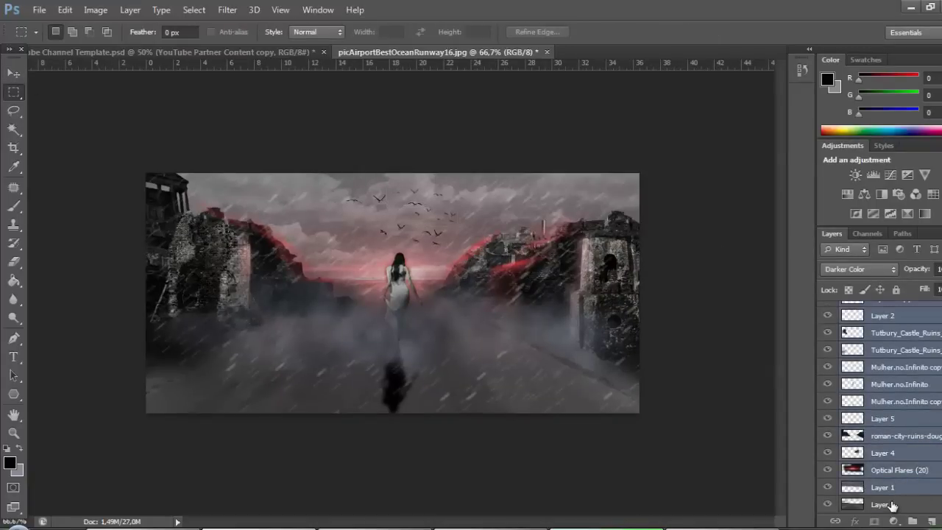
# Merge the layers and set Brightness/Contrast to contrast 74, brightness -11
pyautogui.hotkey('ctrl', 'e')
pyautogui.click(96, 10)
pyautogui.click(287, 44)
pyautogui.moveTo(692, 188); pyautogui.dragTo(703, 187)
pyautogui.moveTo(692, 218)
pyautogui.mouseDown()
pyautogui.moveTo(662, 219)
pyautogui.moveTo(742, 219)
pyautogui.mouseUp()
pyautogui.moveTo(703, 187); pyautogui.dragTo(677, 193)
pyautogui.press('Return')
# Render clouds onto the layer and reposition them
pyautogui.press('m')
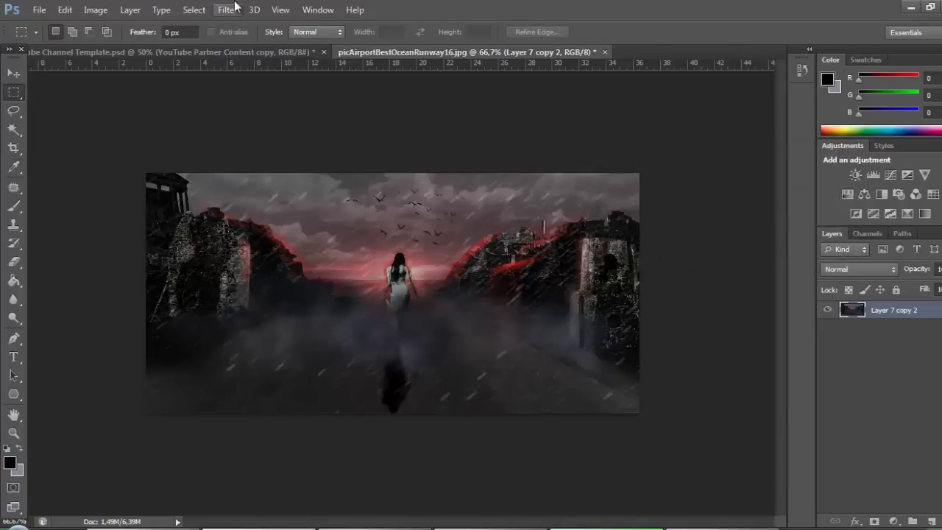
pyautogui.click(234, 7)
pyautogui.click(427, 208)
pyautogui.press('v')
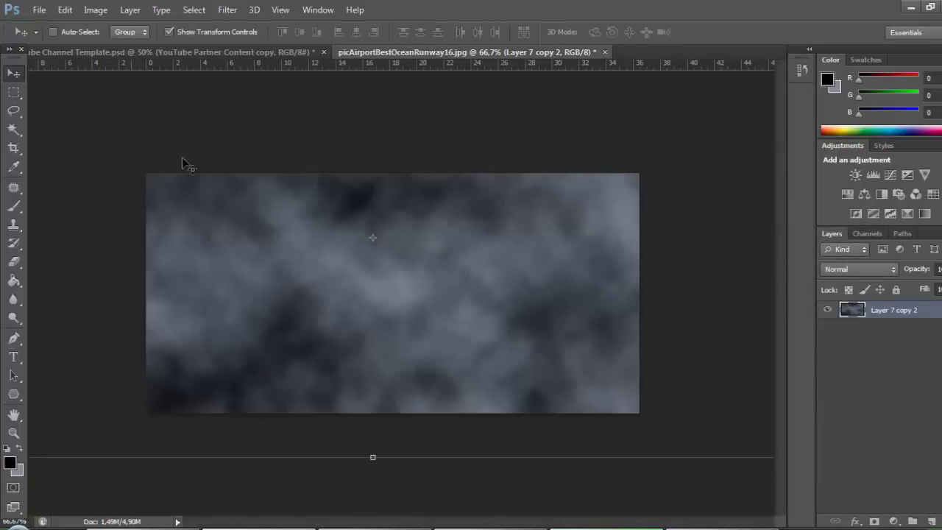
pyautogui.hotkey('ctrl', '-')
pyautogui.hotkey('ctrl', '-')
pyautogui.moveTo(606, 153); pyautogui.dragTo(448, 231)
pyautogui.press('m')
pyautogui.press('Return')
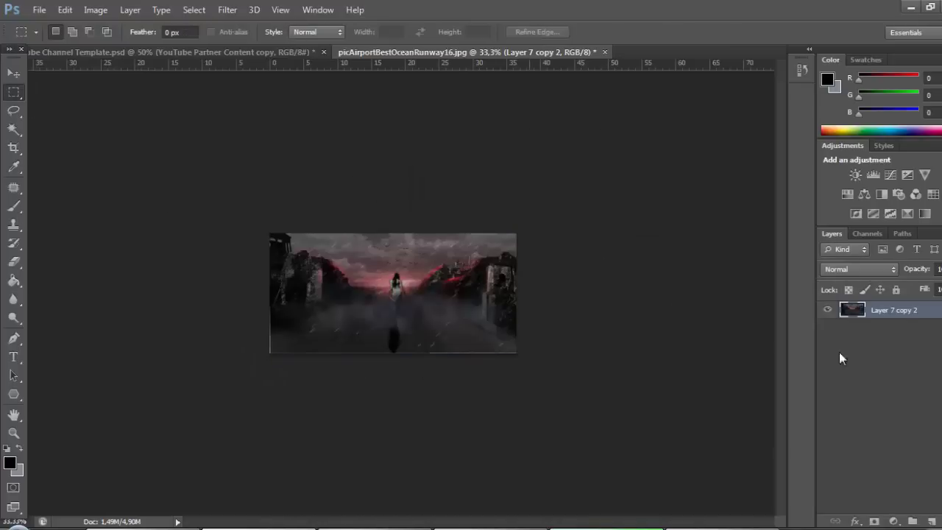
# Fill a new layer with rendered clouds and move them down toward the ground
pyautogui.hotkey('ctrl', 'shift', 'alt', 'n')
pyautogui.click(226, 10)
pyautogui.click(426, 208)
pyautogui.hotkey('ctrl', 't')
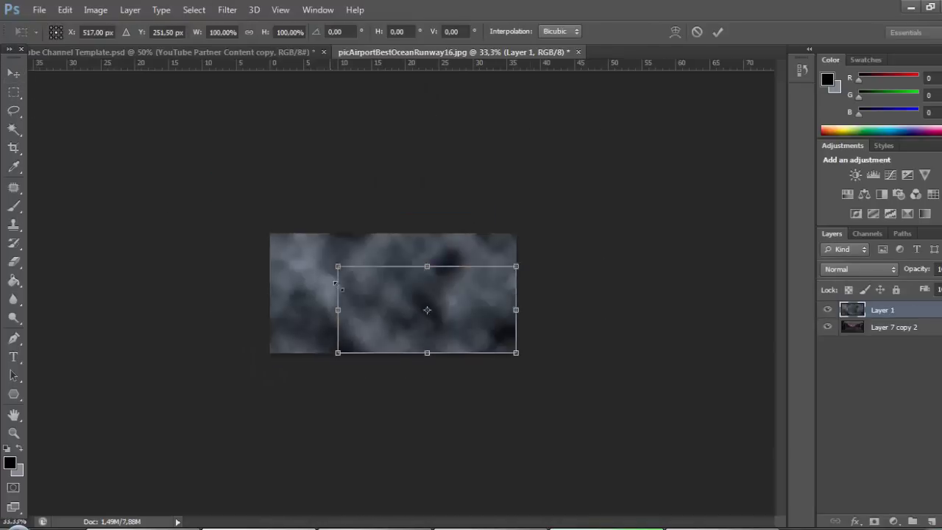
pyautogui.moveTo(335, 283); pyautogui.dragTo(294, 291)
pyautogui.press('Return')
# Copy the clouds across the bottom area and merge the two cloud layers
pyautogui.moveTo(383, 324)
pyautogui.mouseDown()
pyautogui.moveTo(487, 339)
pyautogui.moveTo(504, 327)
pyautogui.mouseUp()
pyautogui.press('e')
pyautogui.keyDown('shift'); pyautogui.click(904, 324); pyautogui.keyUp('shift')
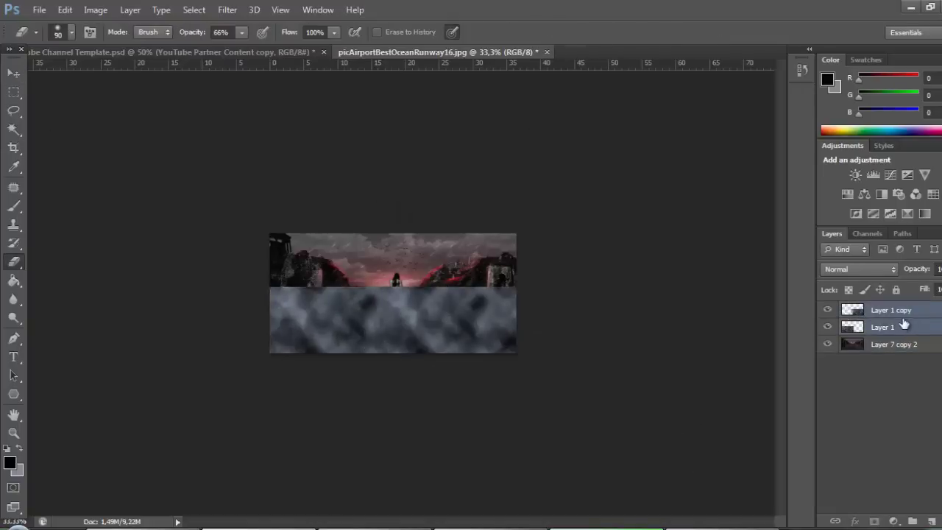
pyautogui.hotkey('ctrl', 'e')
# Add a black mask to the clouds and paint white fog low at 28% brush opacity
pyautogui.click(874, 521)
pyautogui.press('g')
pyautogui.click(305, 346)
pyautogui.press('b')
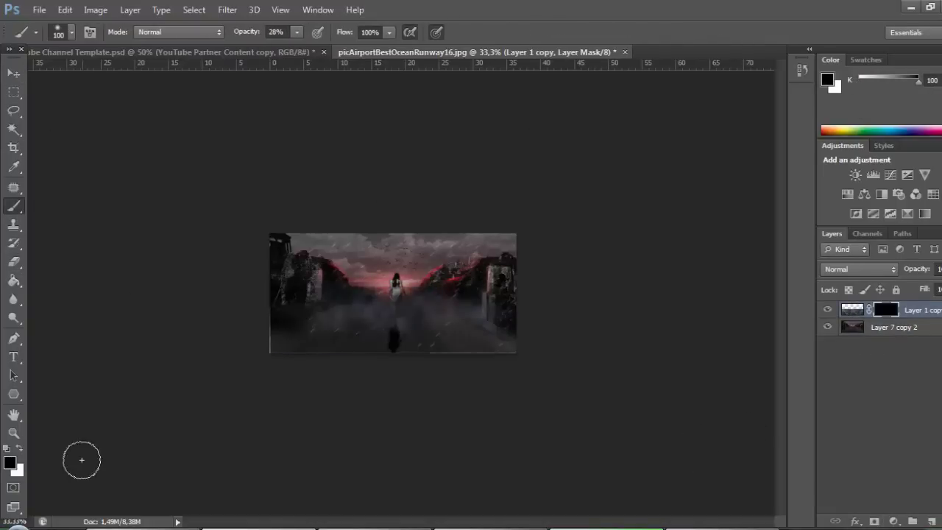
pyautogui.press('x')
pyautogui.hotkey('ctrl', '+')
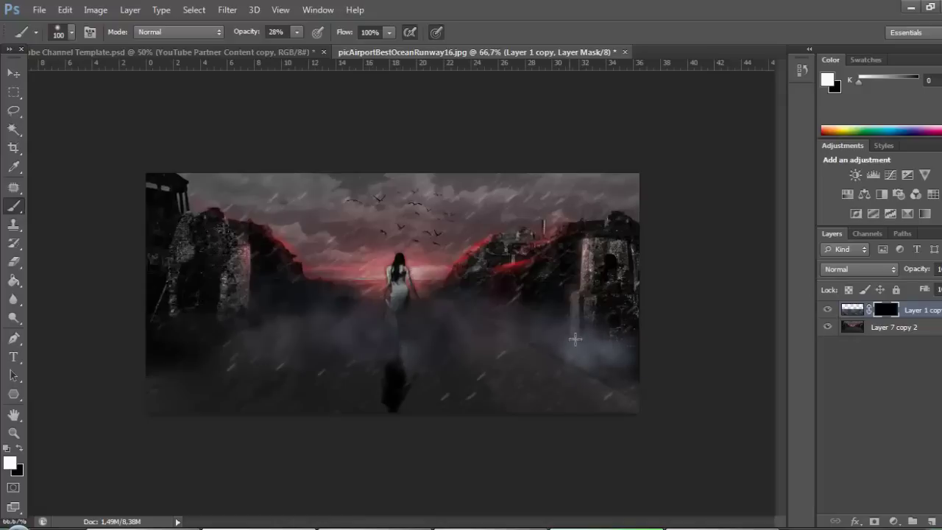
pyautogui.moveTo(246, 331)
pyautogui.mouseDown()
pyautogui.moveTo(199, 307)
pyautogui.moveTo(169, 312)
pyautogui.moveTo(277, 340)
pyautogui.moveTo(156, 339)
pyautogui.mouseUp()
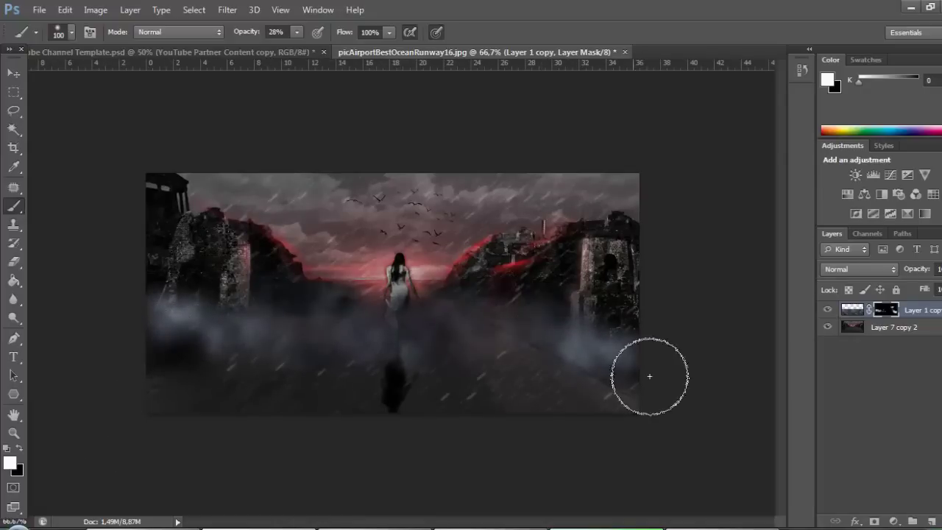
# Merge the fog into the composite and darken the bottom and right edges with the Brush
pyautogui.click(15, 72)
pyautogui.hotkey('ctrl', 'e')
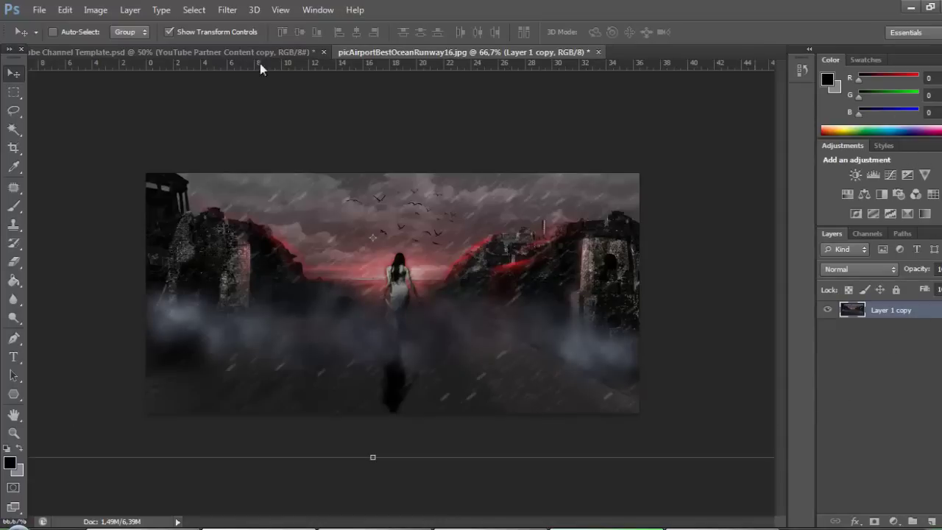
pyautogui.press('b')
pyautogui.moveTo(159, 423); pyautogui.dragTo(641, 412)
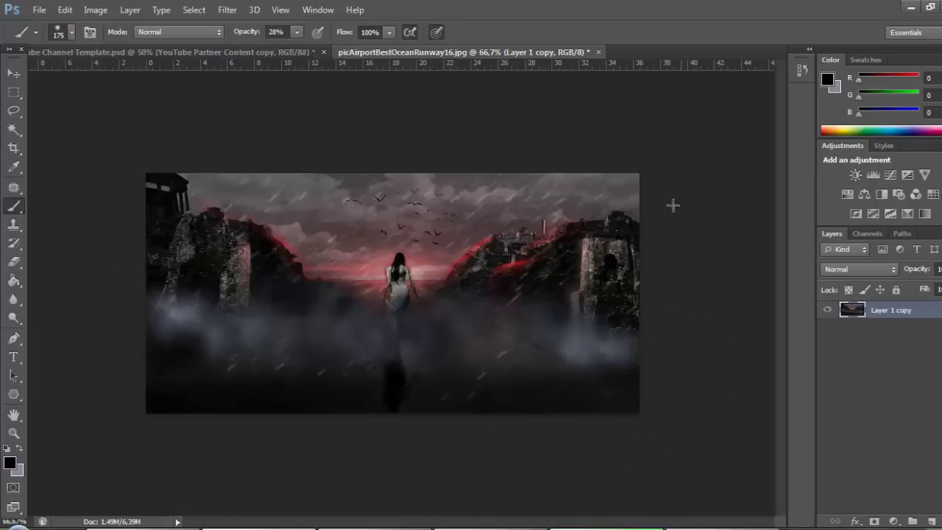
pyautogui.moveTo(672, 205); pyautogui.dragTo(637, 284)
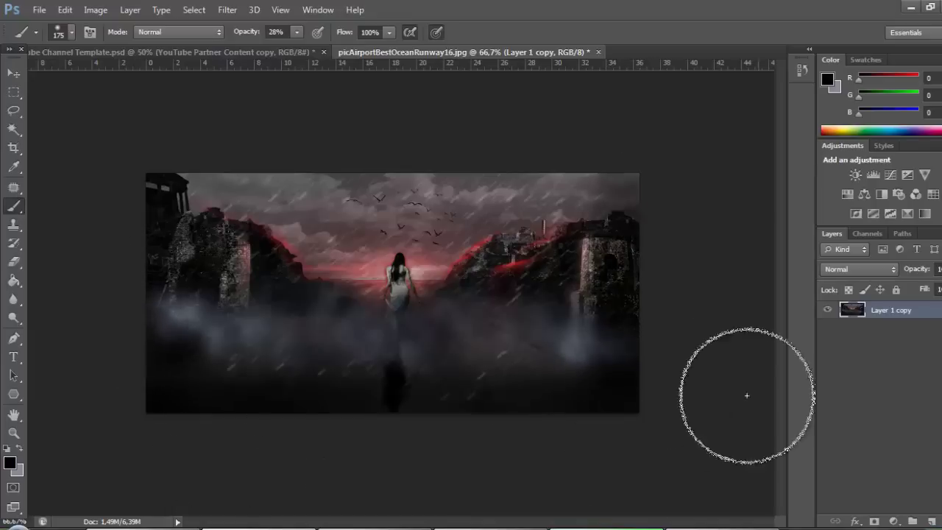